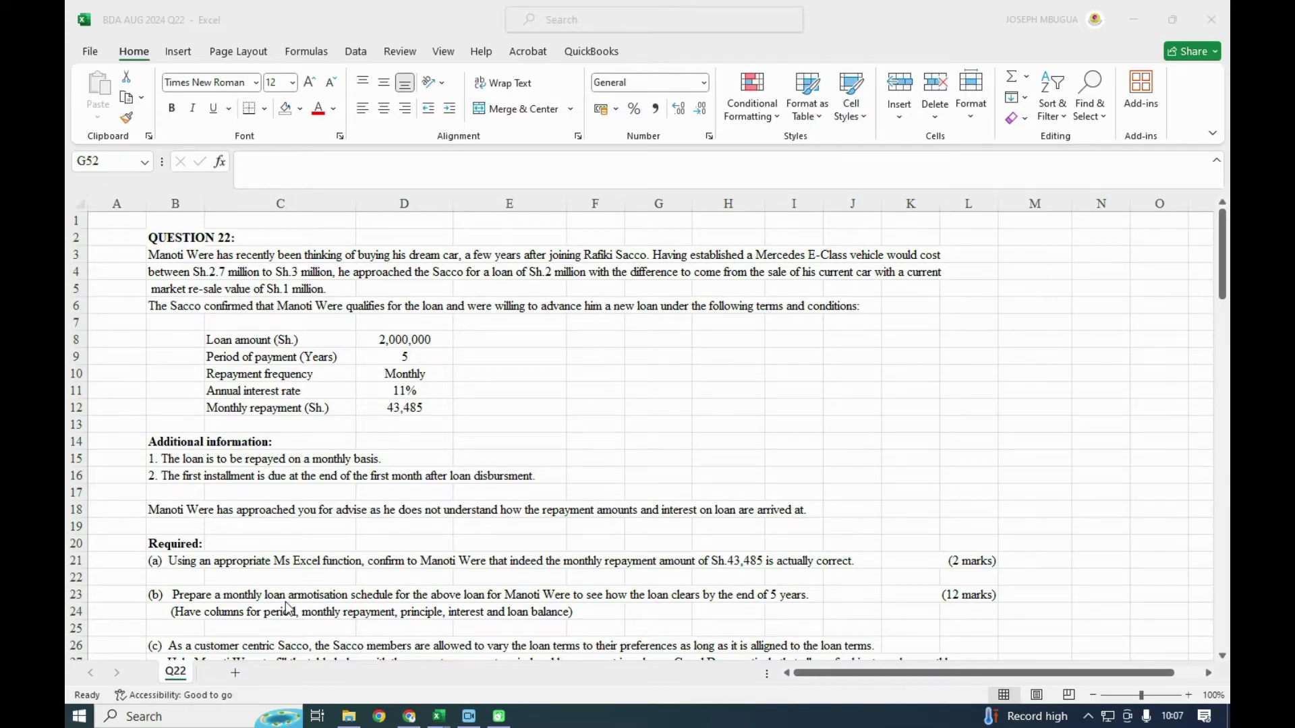
Step: Restate the part (a) question in B39 with the formula =B21
{"action": "scroll", "coordinate": [292, 594], "scroll_direction": "down", "scroll_amount": 4}
{"action": "scroll", "coordinate": [290, 589], "scroll_direction": "down", "scroll_amount": 3}
{"action": "left_click", "coordinate": [173, 508]}
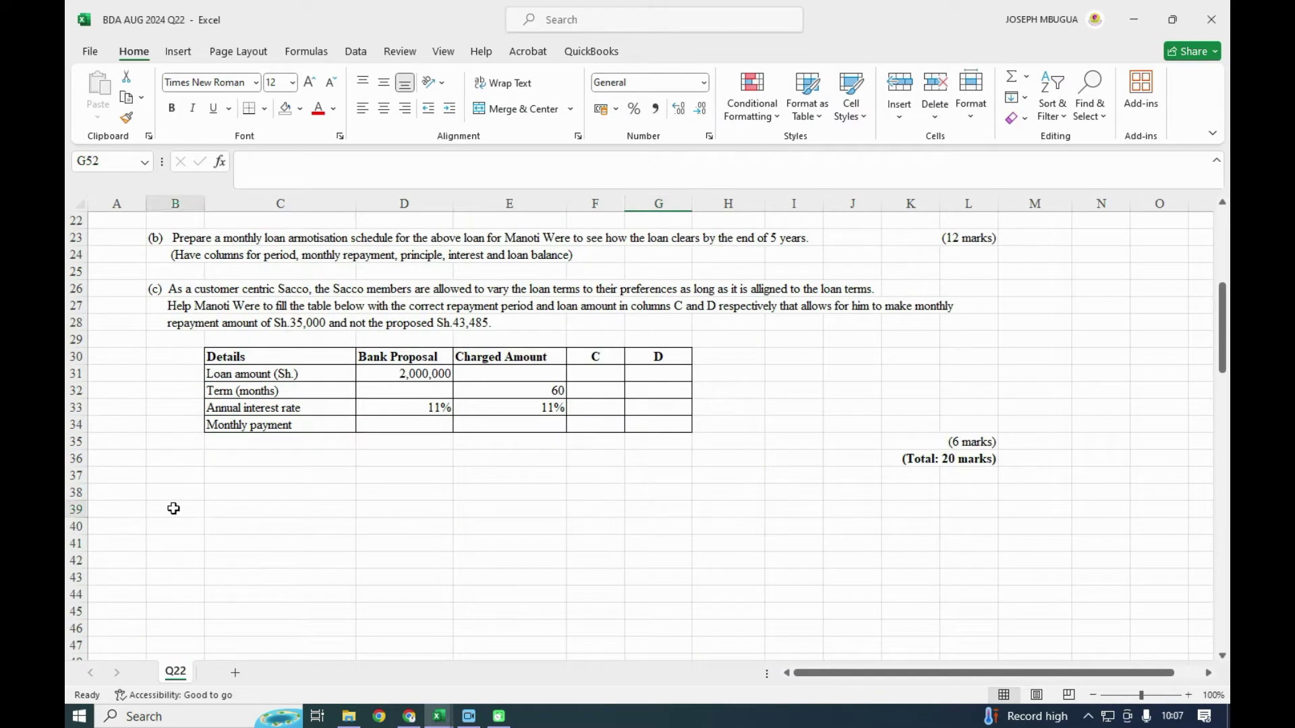
{"action": "type", "text": "="}
{"action": "scroll", "coordinate": [173, 508], "scroll_direction": "up", "scroll_amount": 4}
{"action": "left_click", "coordinate": [164, 408]}
{"action": "key", "text": "Return"}
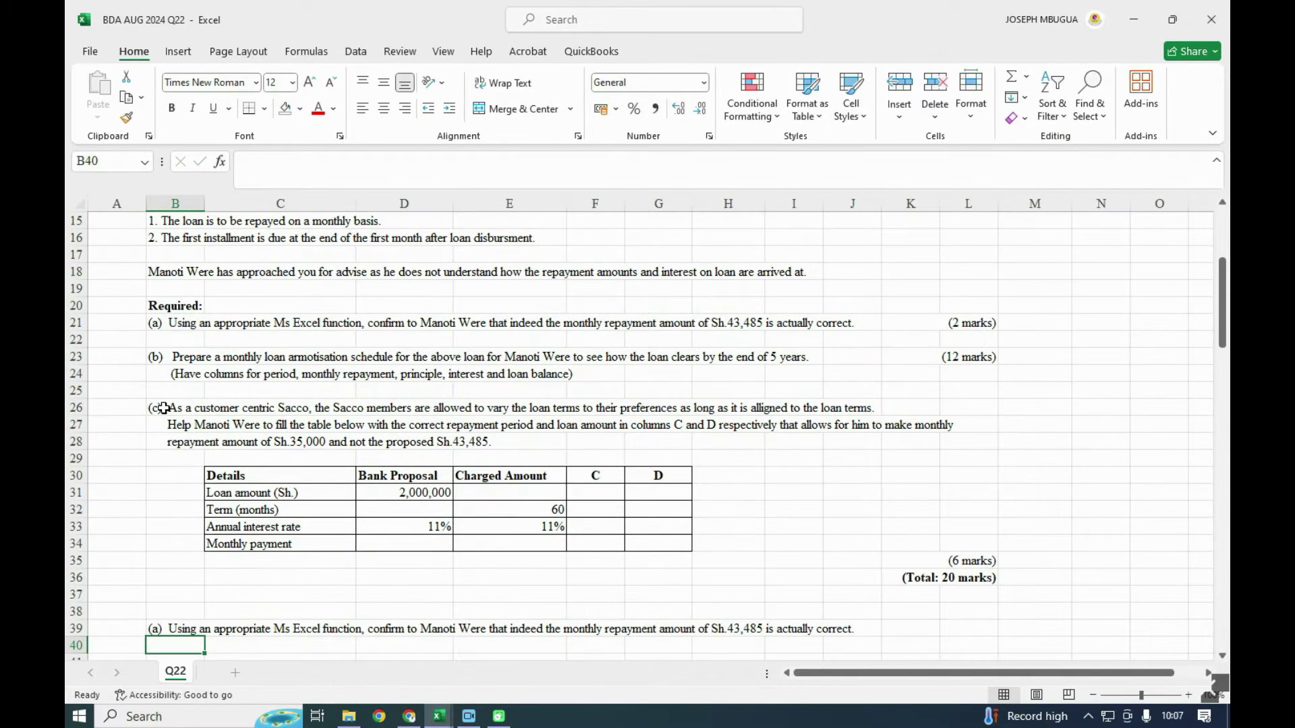
Step: Copy the loan details table C8:D12 and paste it at C41
{"action": "scroll", "coordinate": [290, 566], "scroll_direction": "down", "scroll_amount": 1}
{"action": "scroll", "coordinate": [329, 575], "scroll_direction": "down", "scroll_amount": 1}
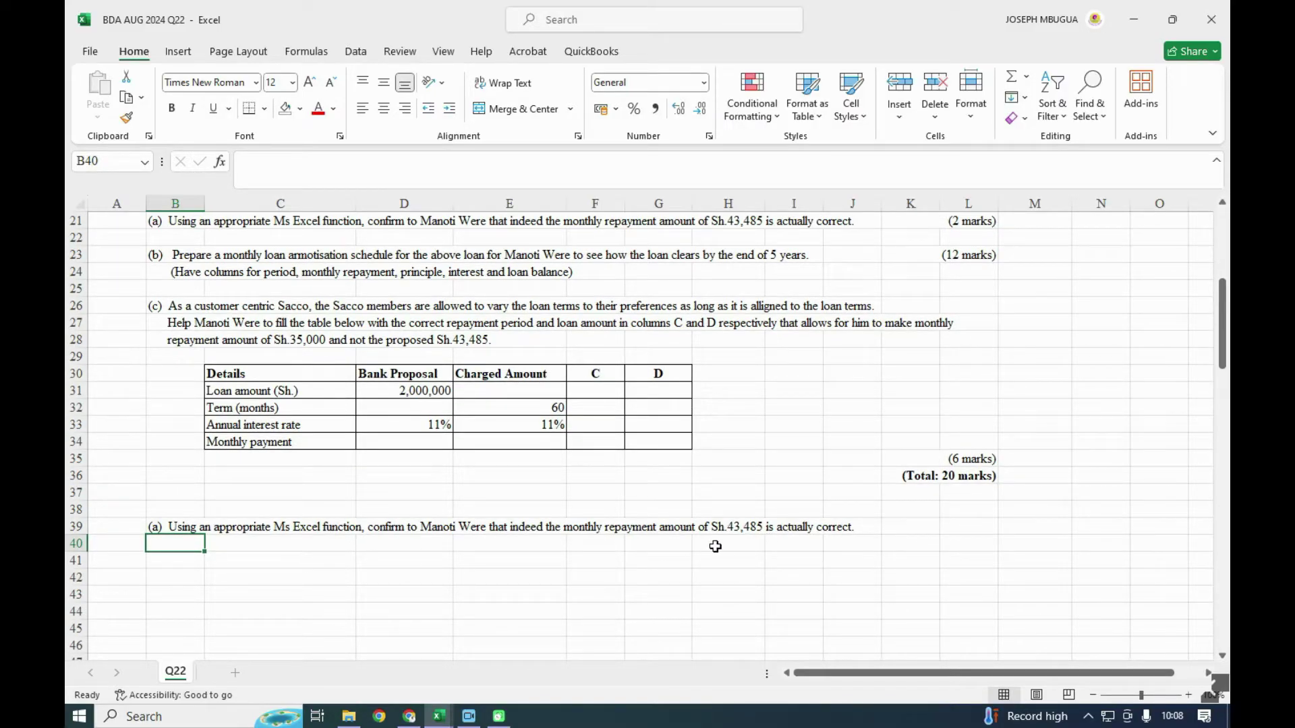
{"action": "left_click", "coordinate": [303, 561]}
{"action": "scroll", "coordinate": [302, 561], "scroll_direction": "up", "scroll_amount": 7}
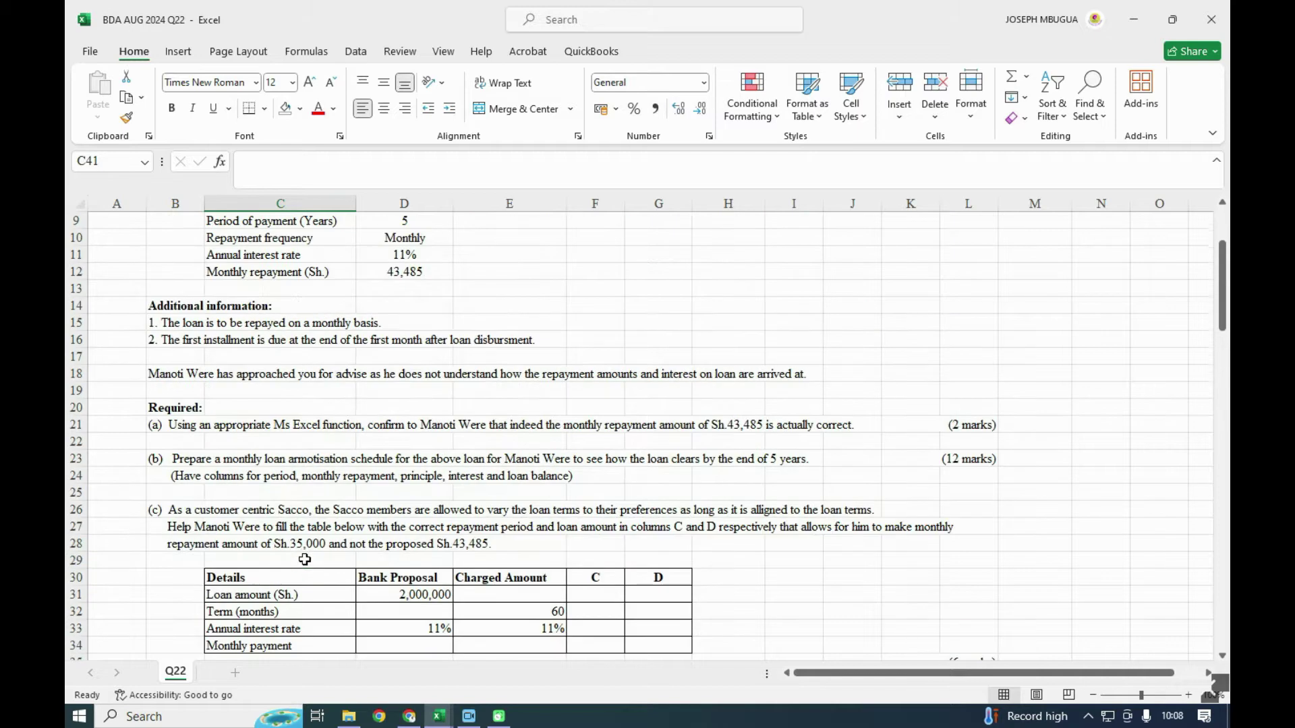
{"action": "left_click", "coordinate": [218, 340]}
{"action": "left_click_drag", "start_coordinate": [218, 340], "coordinate": [408, 412]}
{"action": "right_click", "coordinate": [405, 411]}
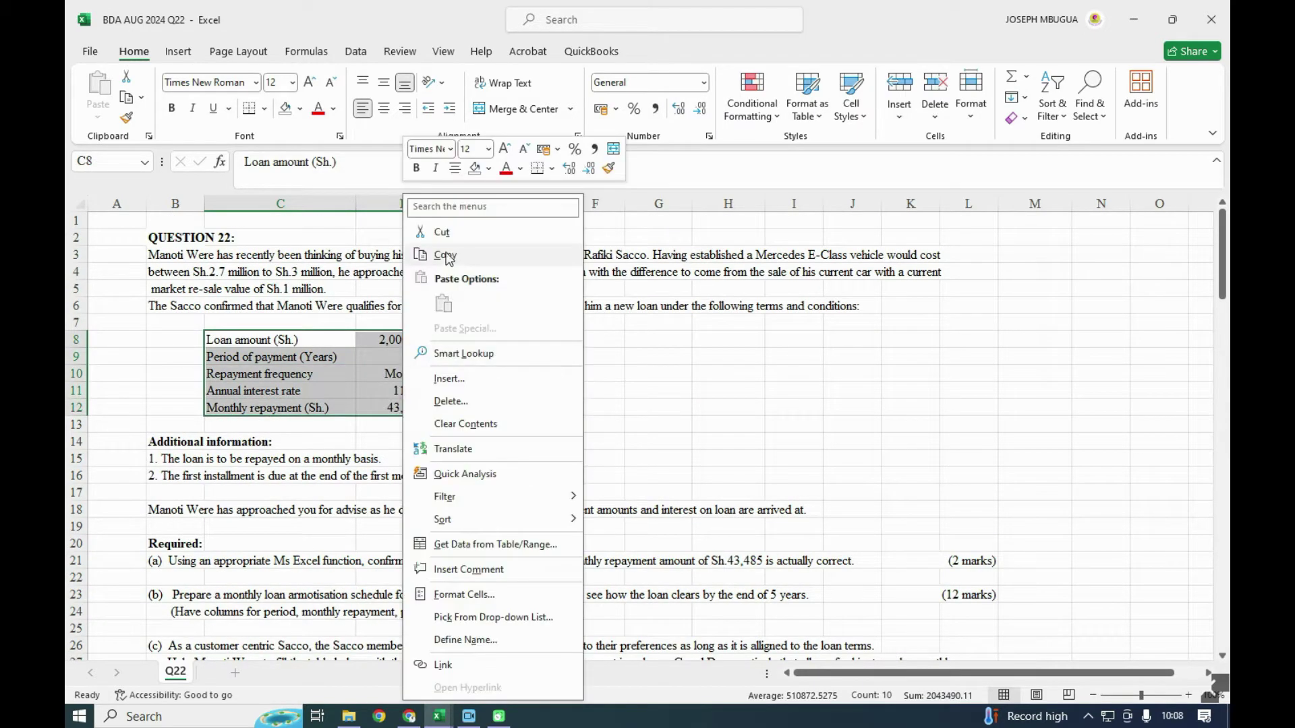
{"action": "left_click", "coordinate": [445, 255]}
{"action": "scroll", "coordinate": [341, 548], "scroll_direction": "down", "scroll_amount": 7}
{"action": "left_click", "coordinate": [289, 547]}
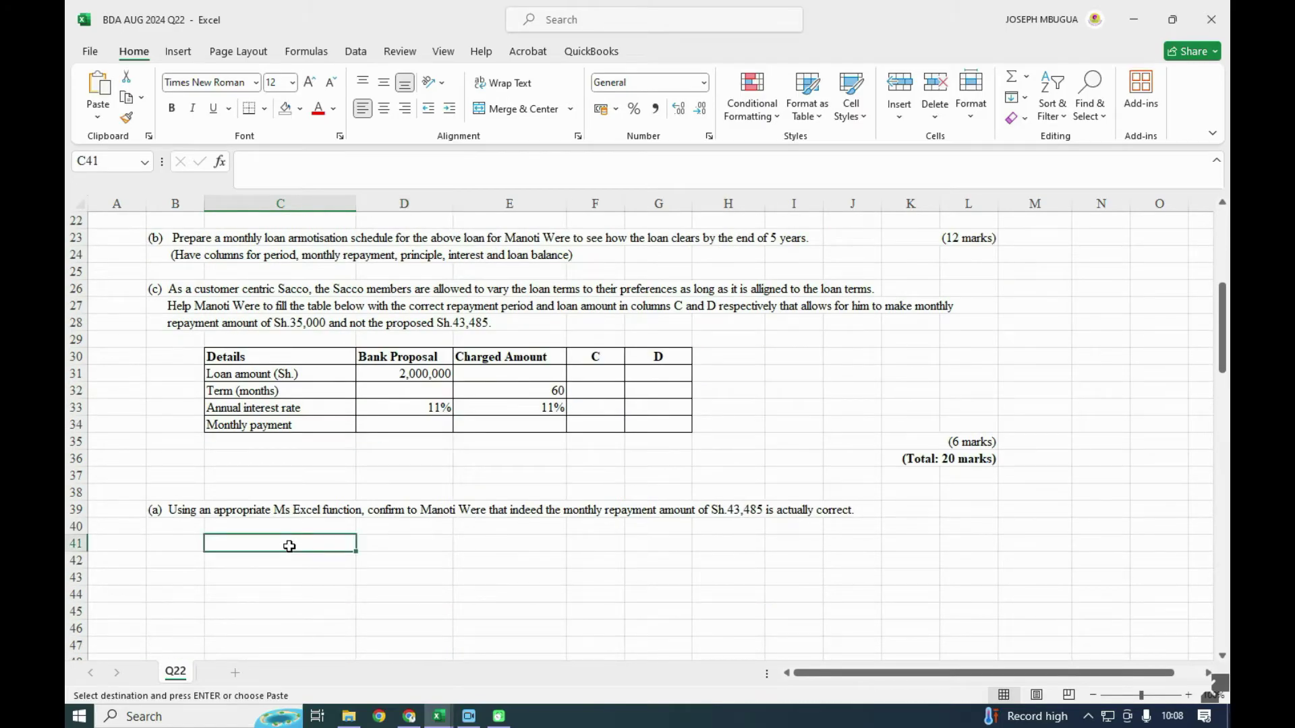
{"action": "right_click", "coordinate": [290, 547]}
{"action": "left_click", "coordinate": [337, 180]}
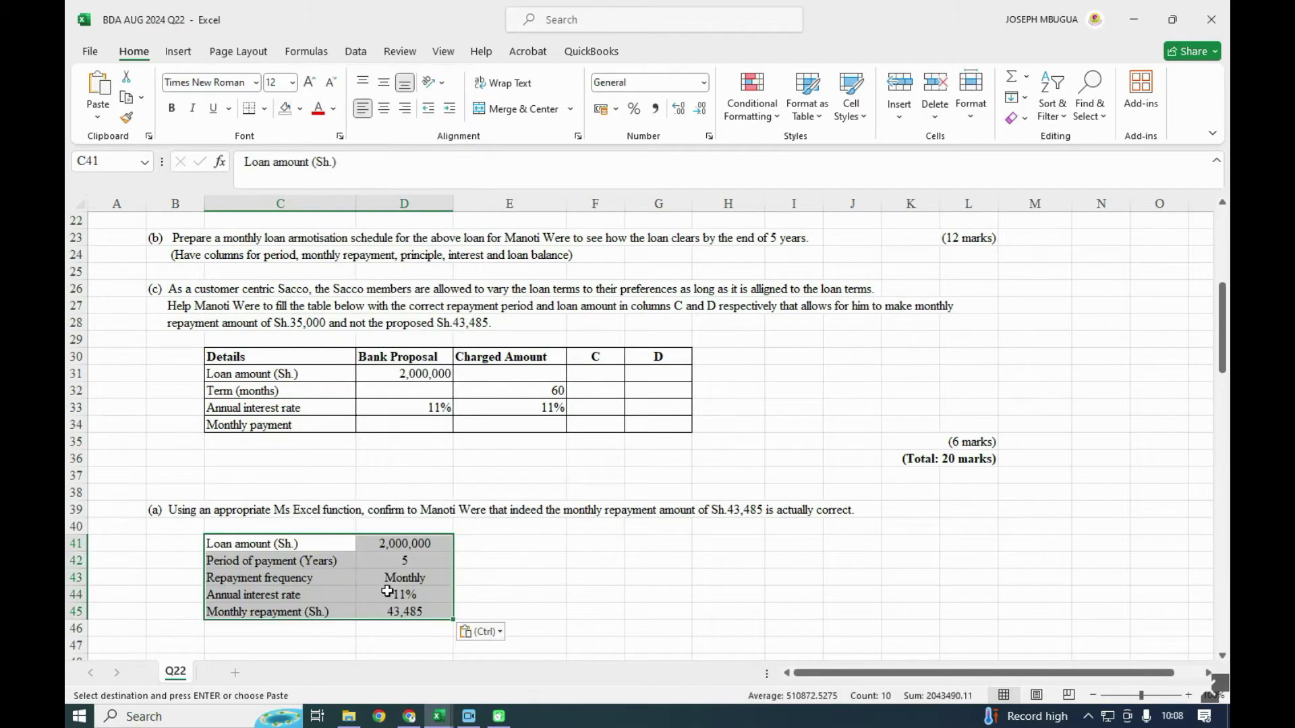
{"action": "scroll", "coordinate": [388, 592], "scroll_direction": "down", "scroll_amount": 2}
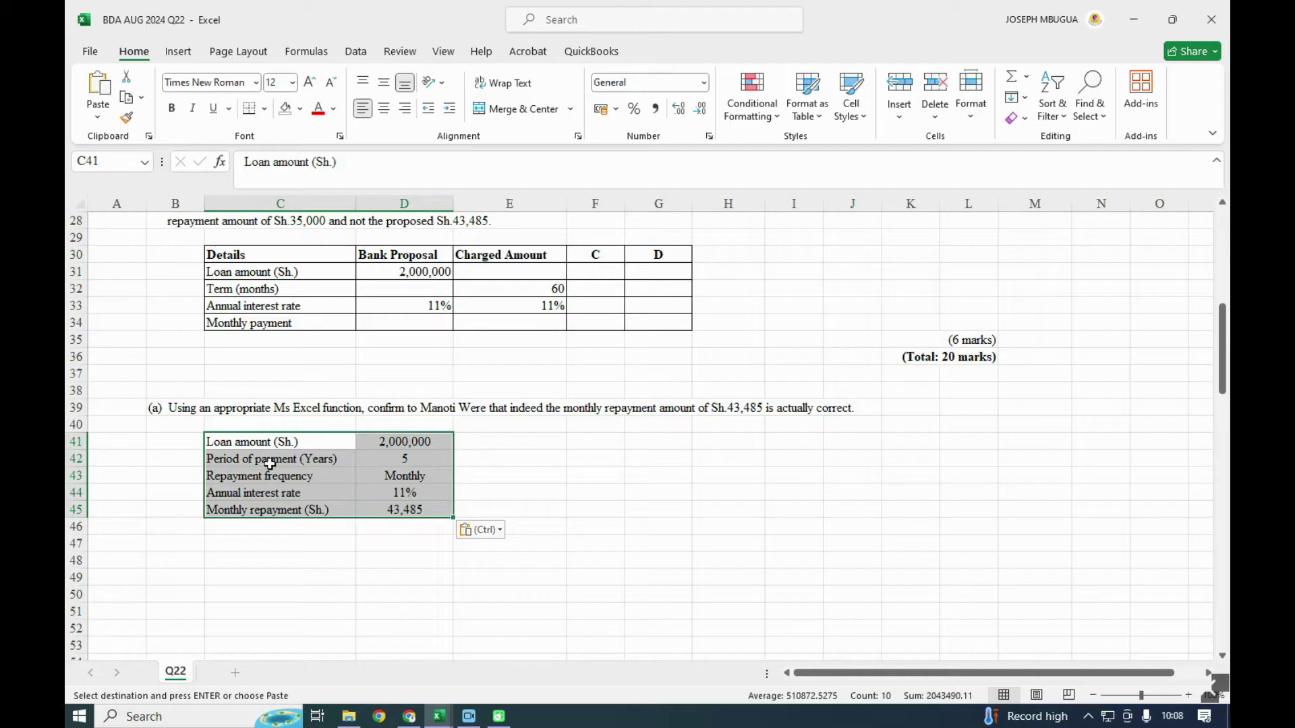
{"action": "left_click", "coordinate": [262, 544]}
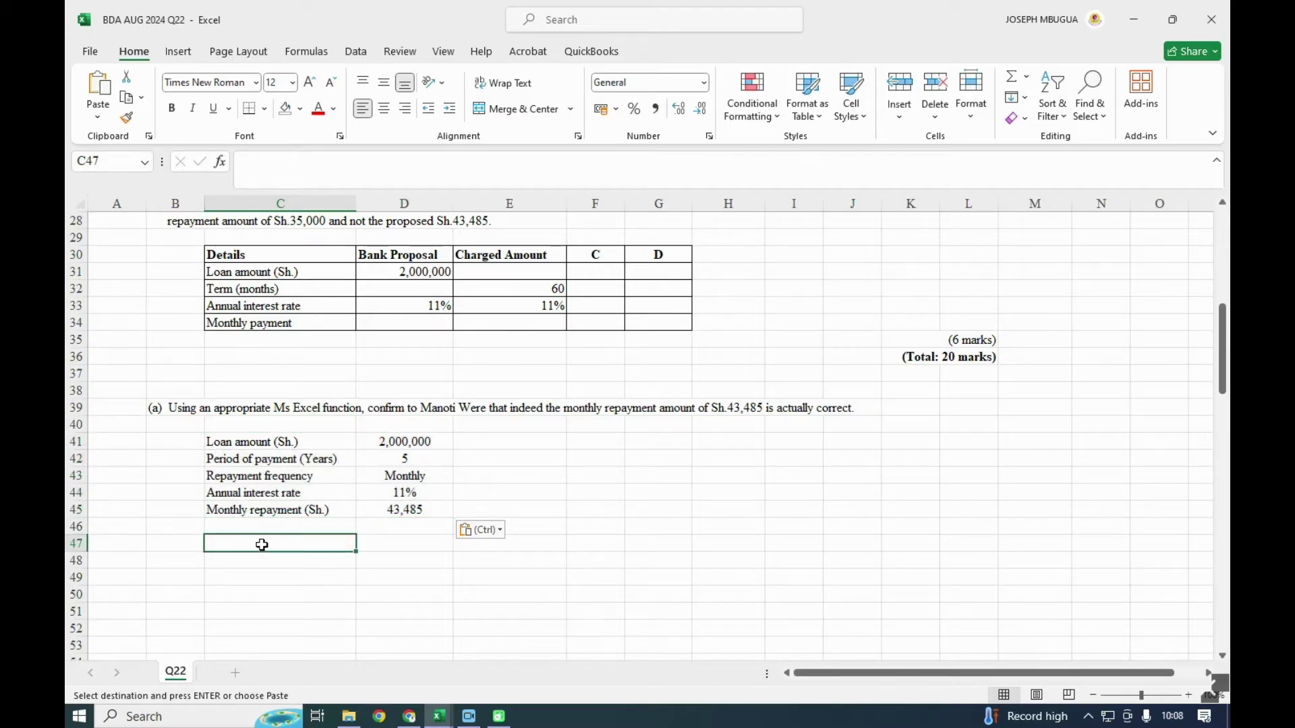
Step: Add a 'Number of period' label with =D42*12 beside it, giving 60
{"action": "type", "text": "NUMV"}
{"action": "key", "text": "BackSpace"}
{"action": "key", "text": "BackSpace"}
{"action": "key", "text": "BackSpace"}
{"action": "type", "text": "umber of period"}
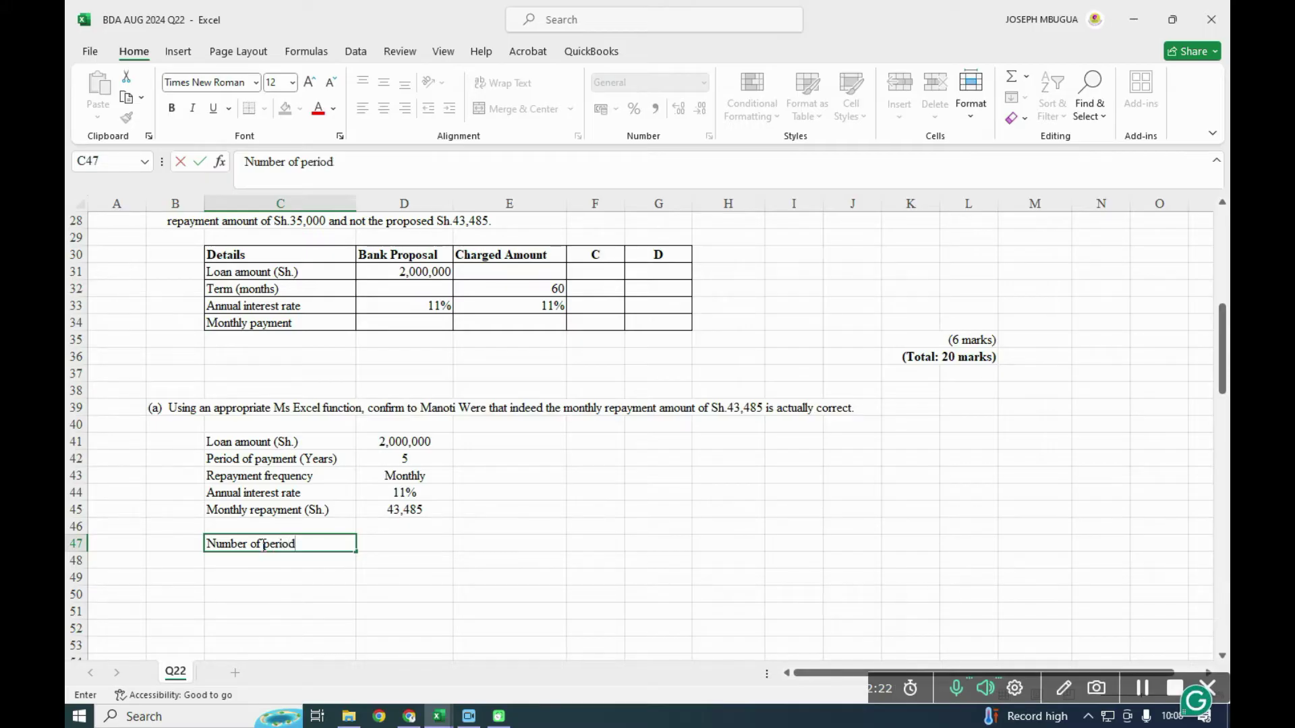
{"action": "left_click", "coordinate": [391, 547]}
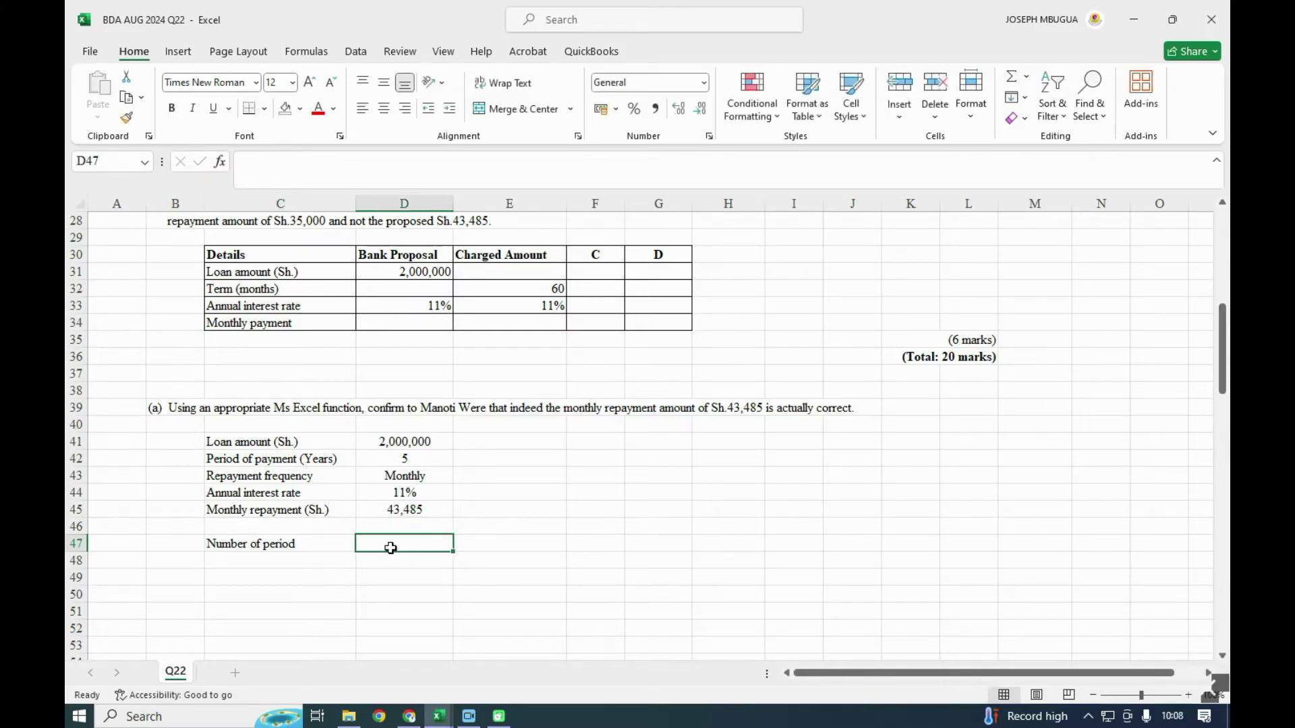
{"action": "type", "text": "="}
{"action": "left_click", "coordinate": [406, 458]}
{"action": "type", "text": "*12"}
{"action": "key", "text": "Return"}
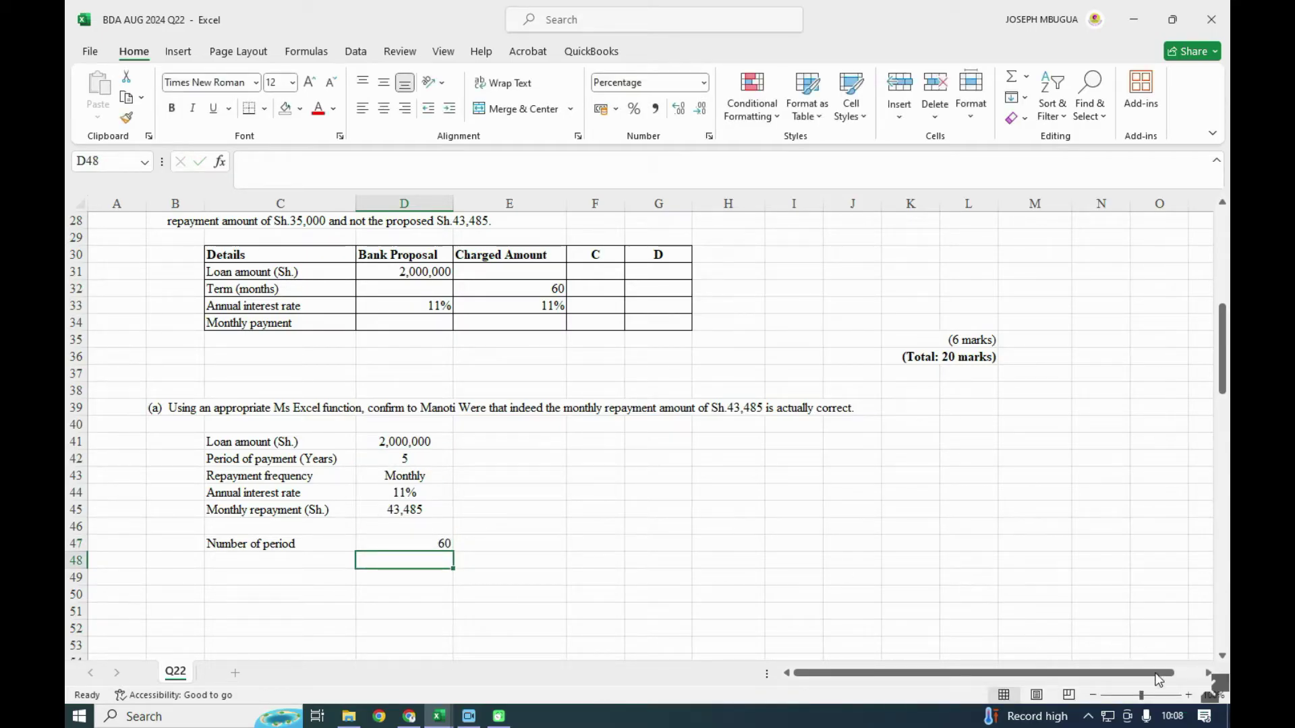
{"action": "left_click", "coordinate": [1204, 678]}
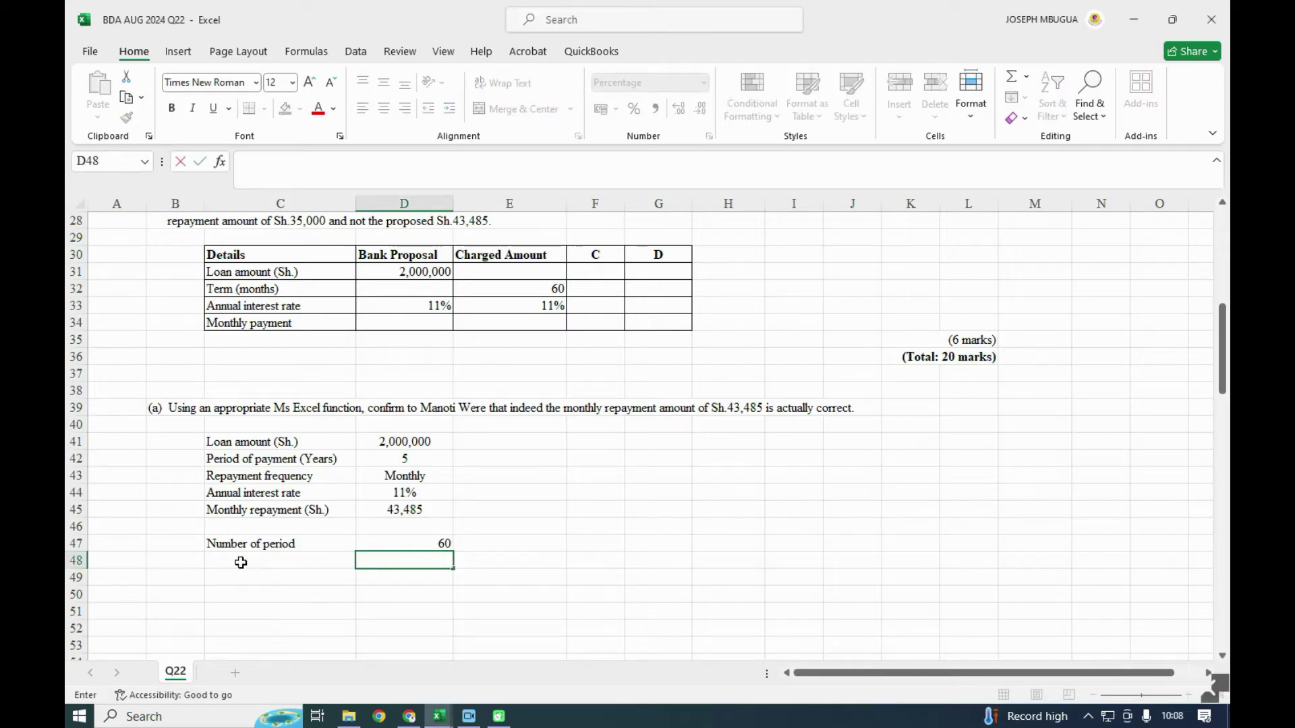
Step: Add a 'monthly rate' label with =D44/12 beside it, giving 0.9166666667%
{"action": "left_click", "coordinate": [240, 563]}
{"action": "type", "text": "mo"}
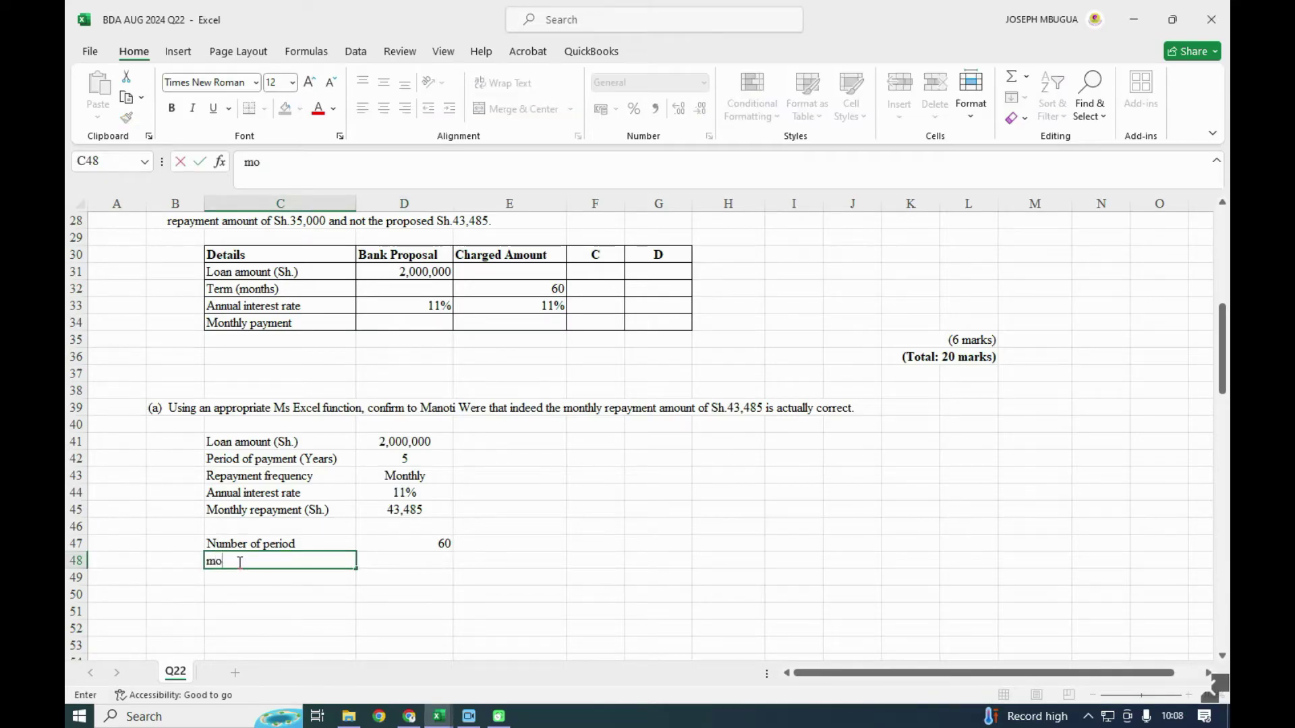
{"action": "type", "text": "nthl"}
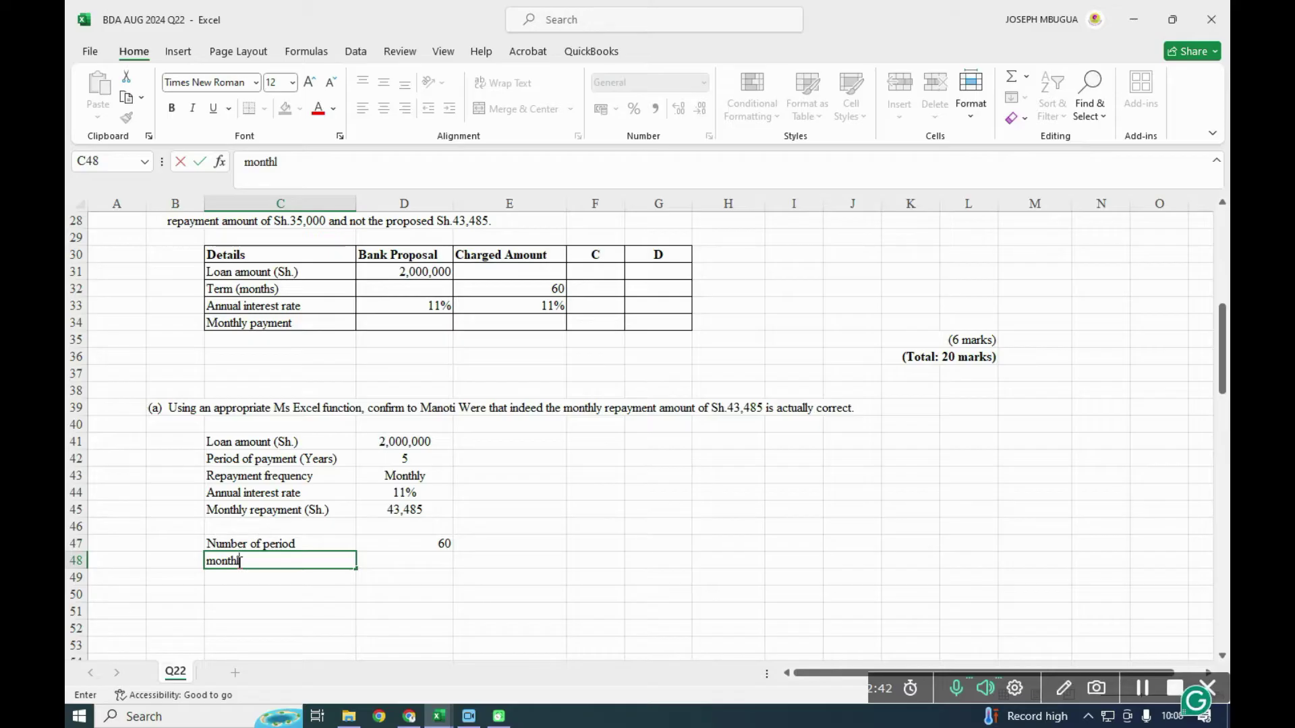
{"action": "type", "text": "y rate"}
{"action": "left_click", "coordinate": [423, 565]}
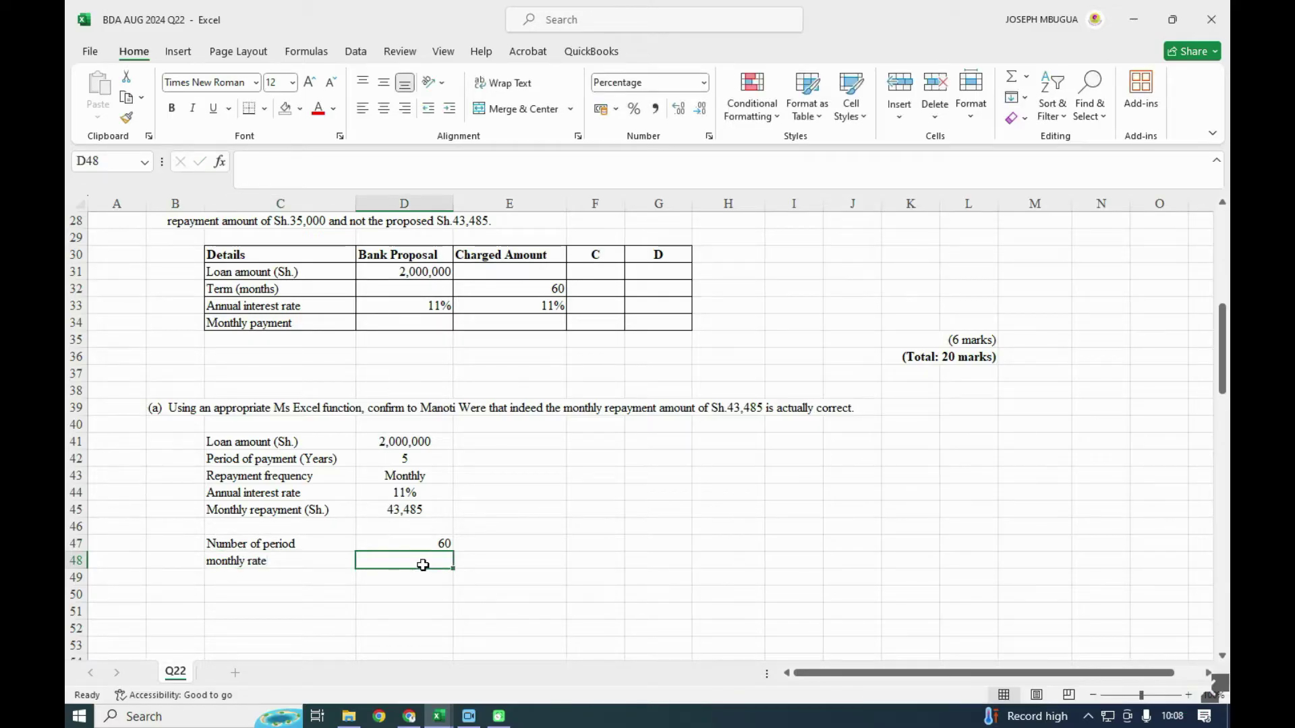
{"action": "type", "text": "="}
{"action": "left_click", "coordinate": [383, 487]}
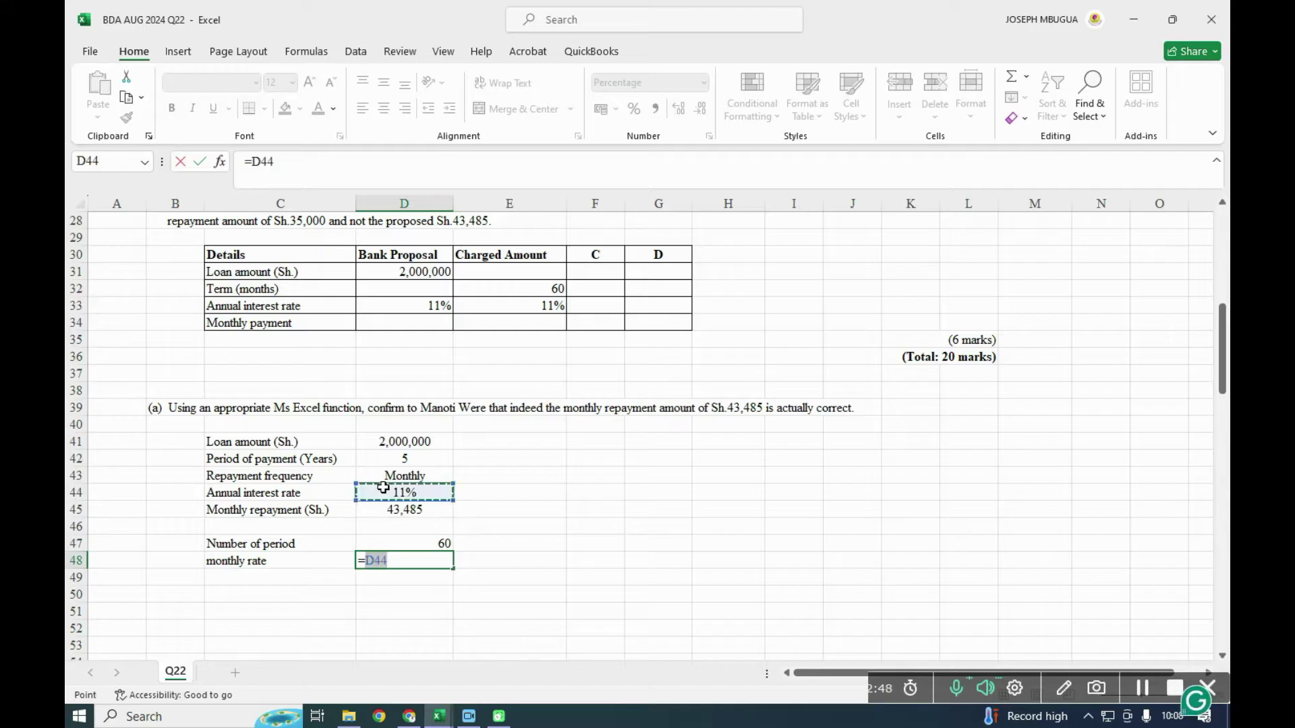
{"action": "type", "text": "/12"}
{"action": "key", "text": "Return"}
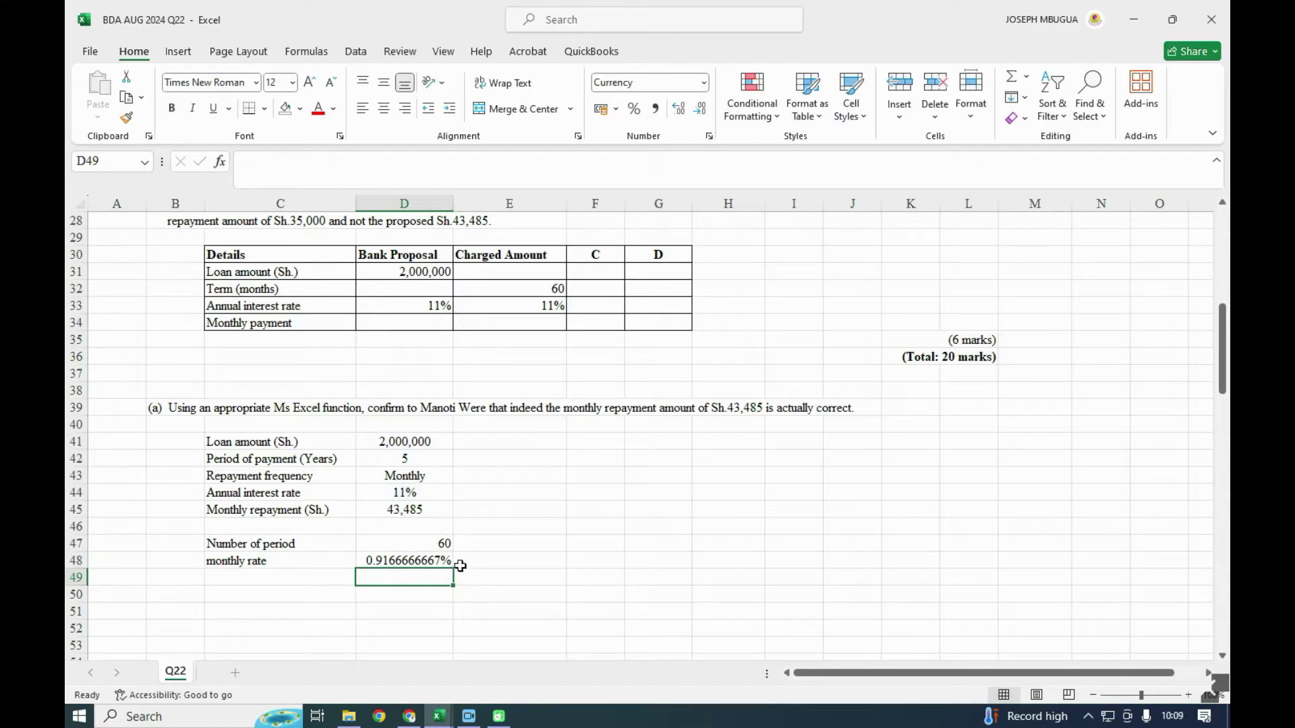
{"action": "left_click", "coordinate": [315, 579]}
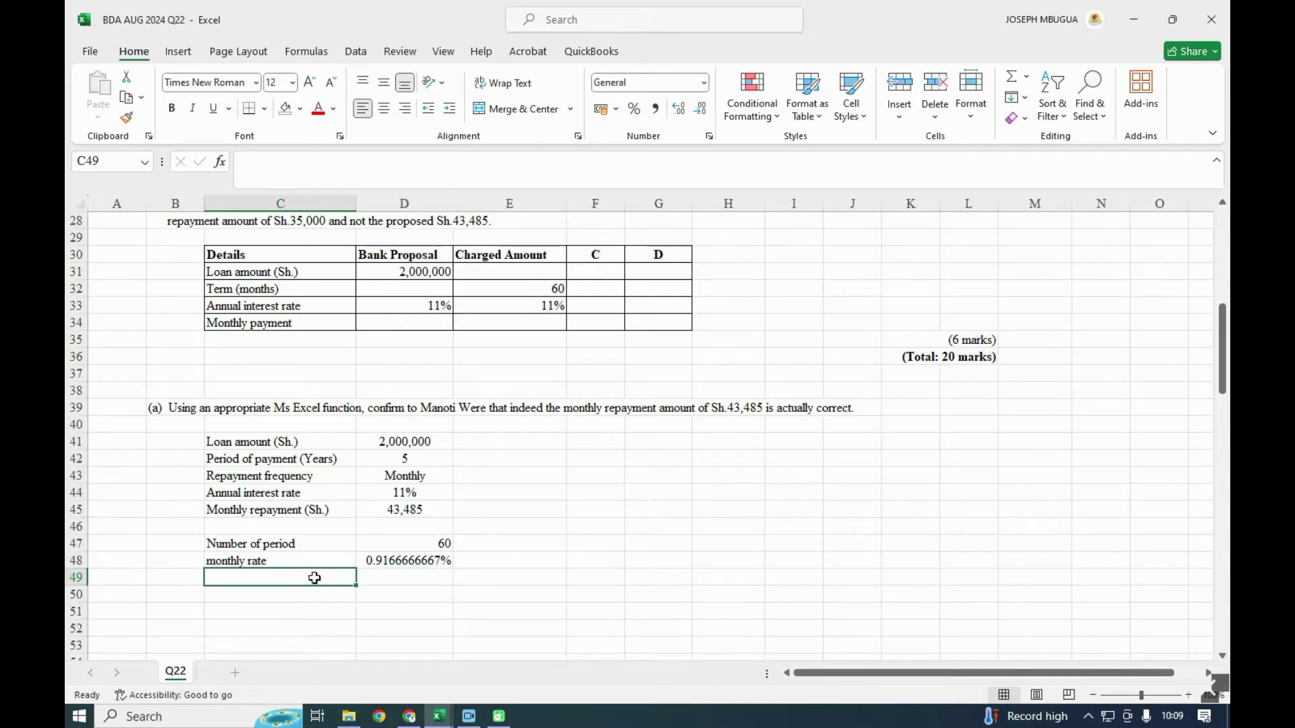
Step: Add a PMT row with =PMT(D48,D47,-D41) returning Ksh43,485, and mark E49 CORRECT
{"action": "type", "text": "PMT"}
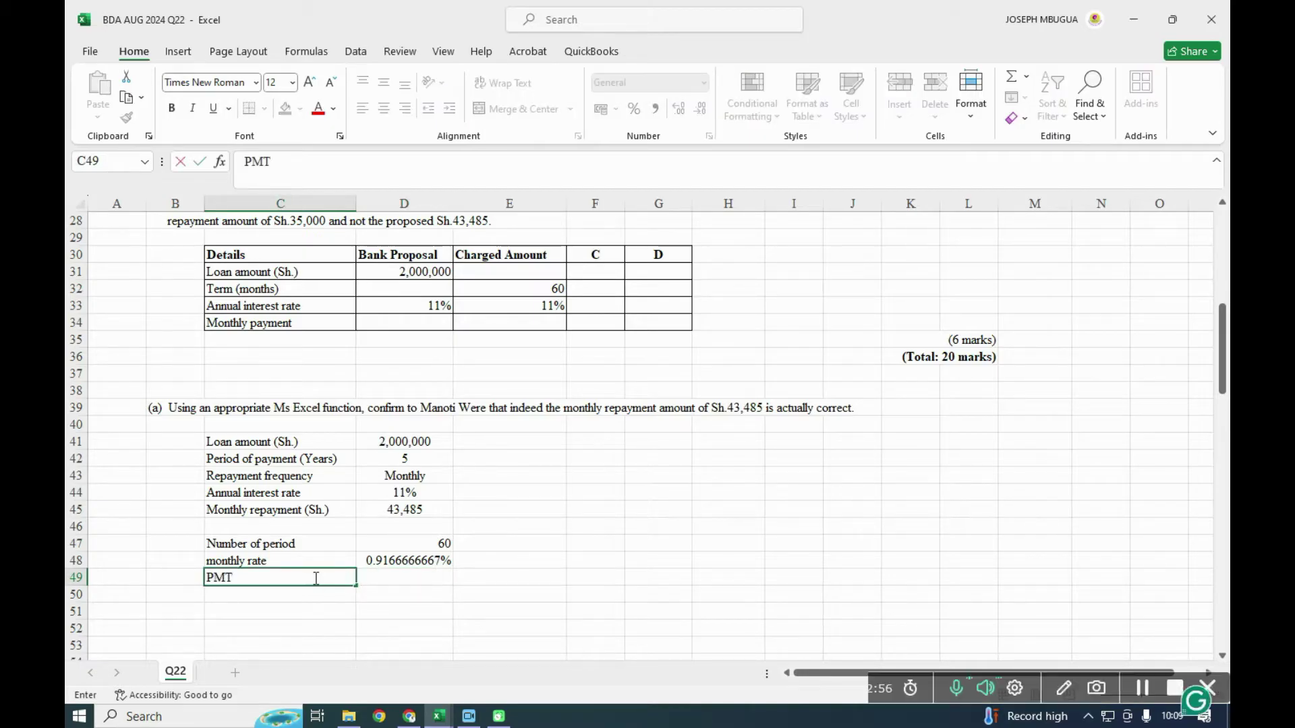
{"action": "left_click", "coordinate": [390, 578]}
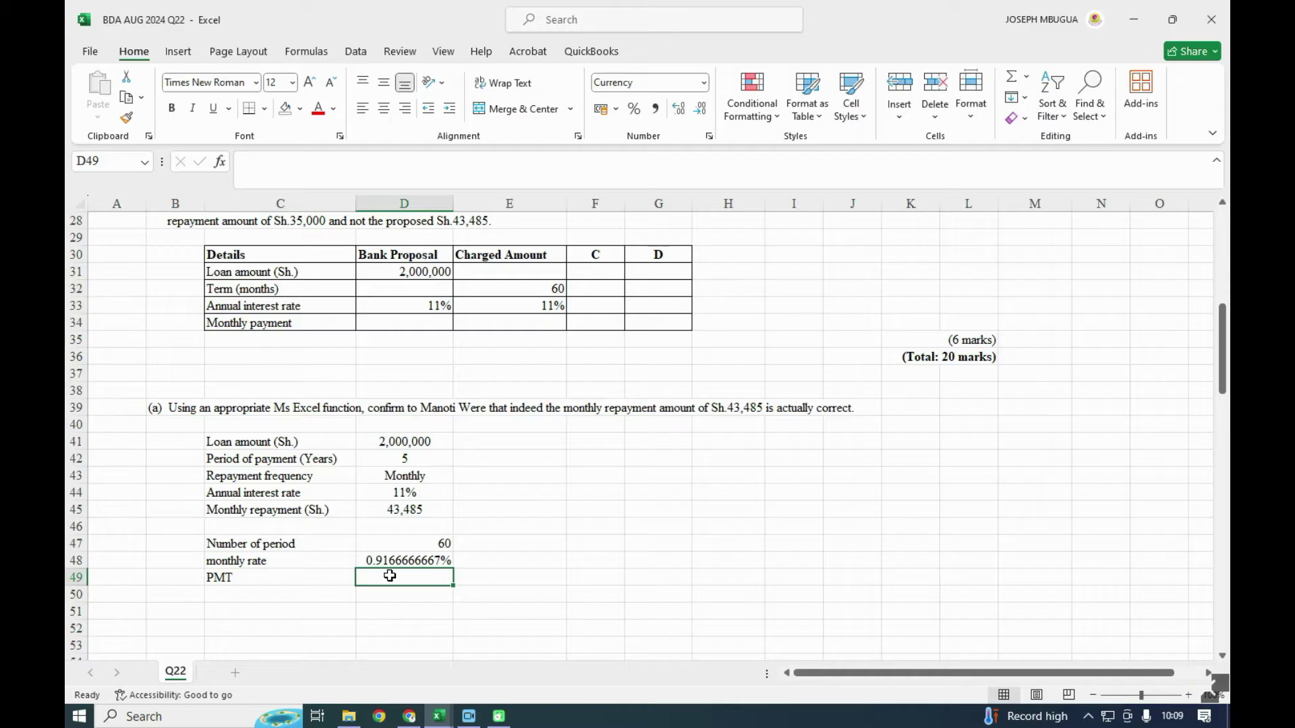
{"action": "type", "text": "=PMT"}
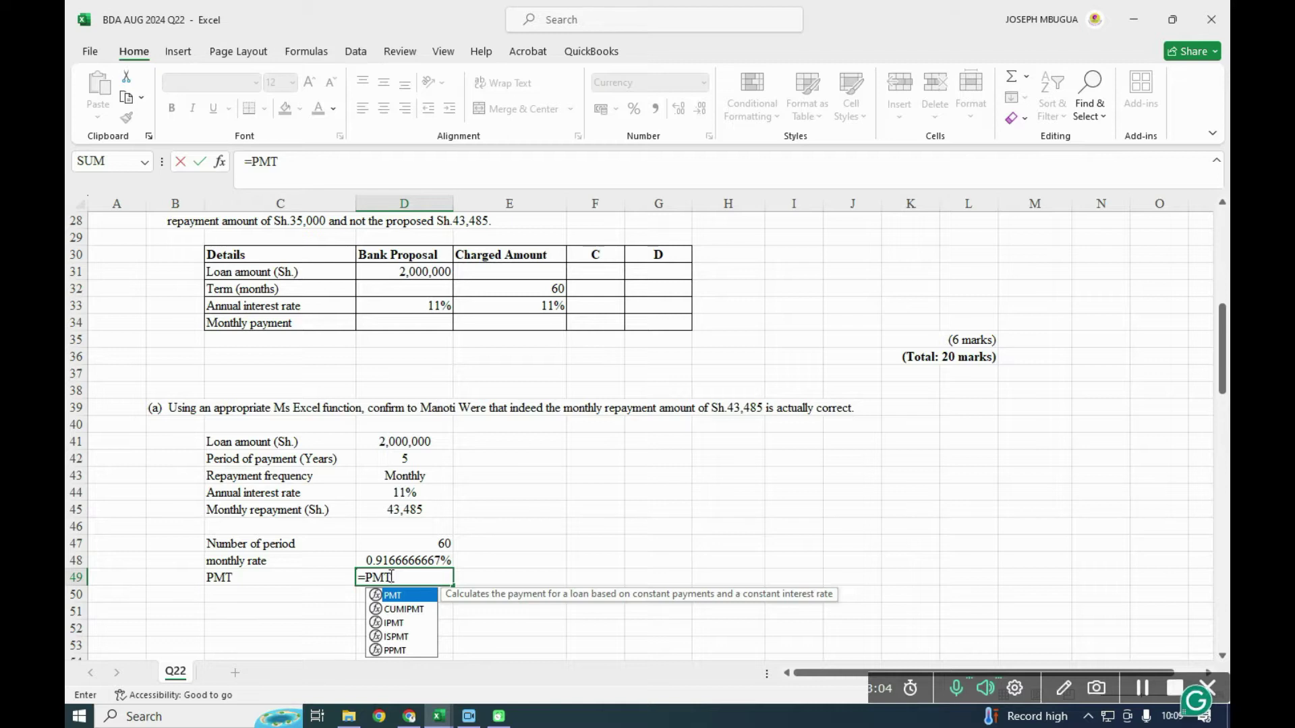
{"action": "type", "text": "("}
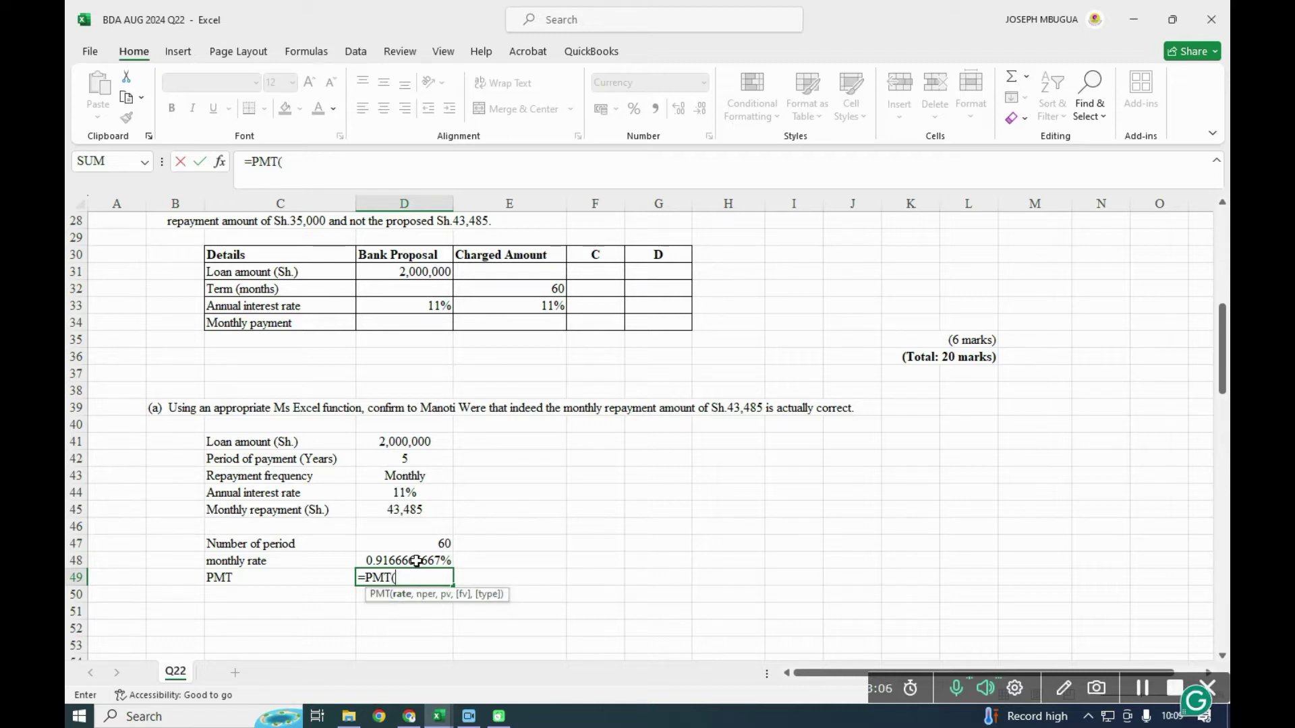
{"action": "left_click", "coordinate": [417, 561]}
{"action": "type", "text": ","}
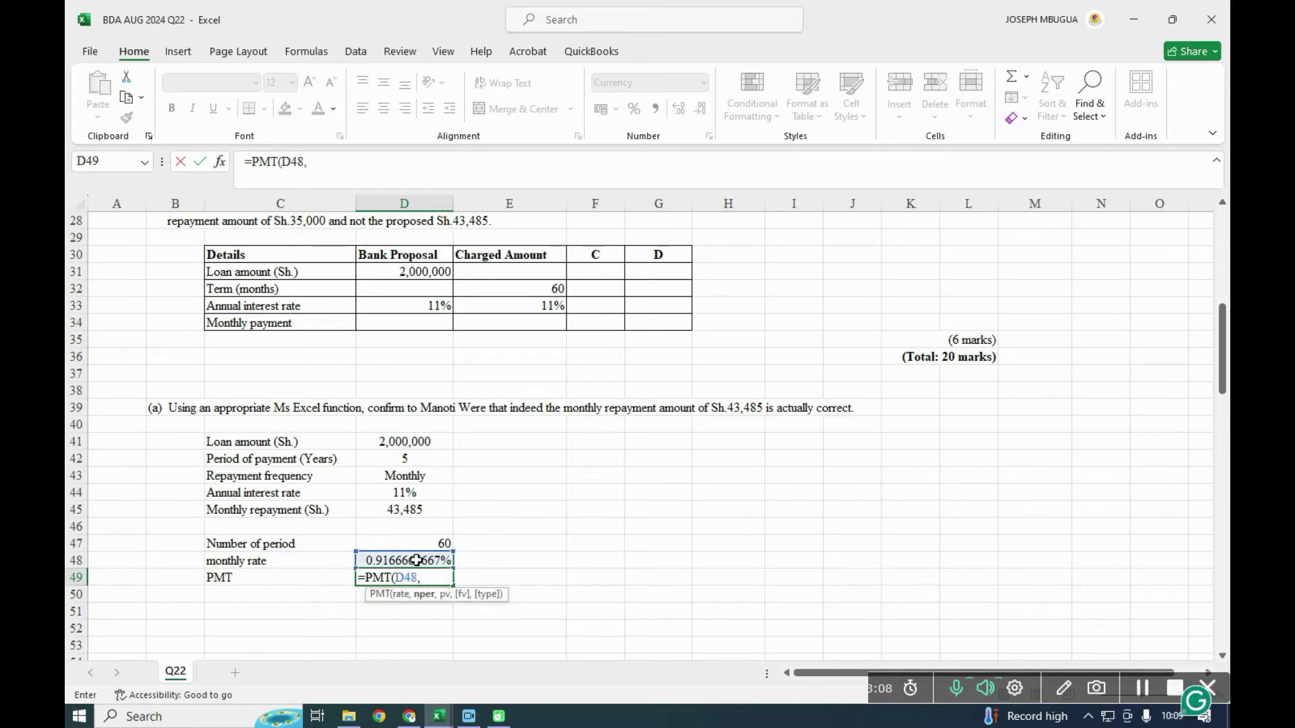
{"action": "left_click", "coordinate": [426, 539]}
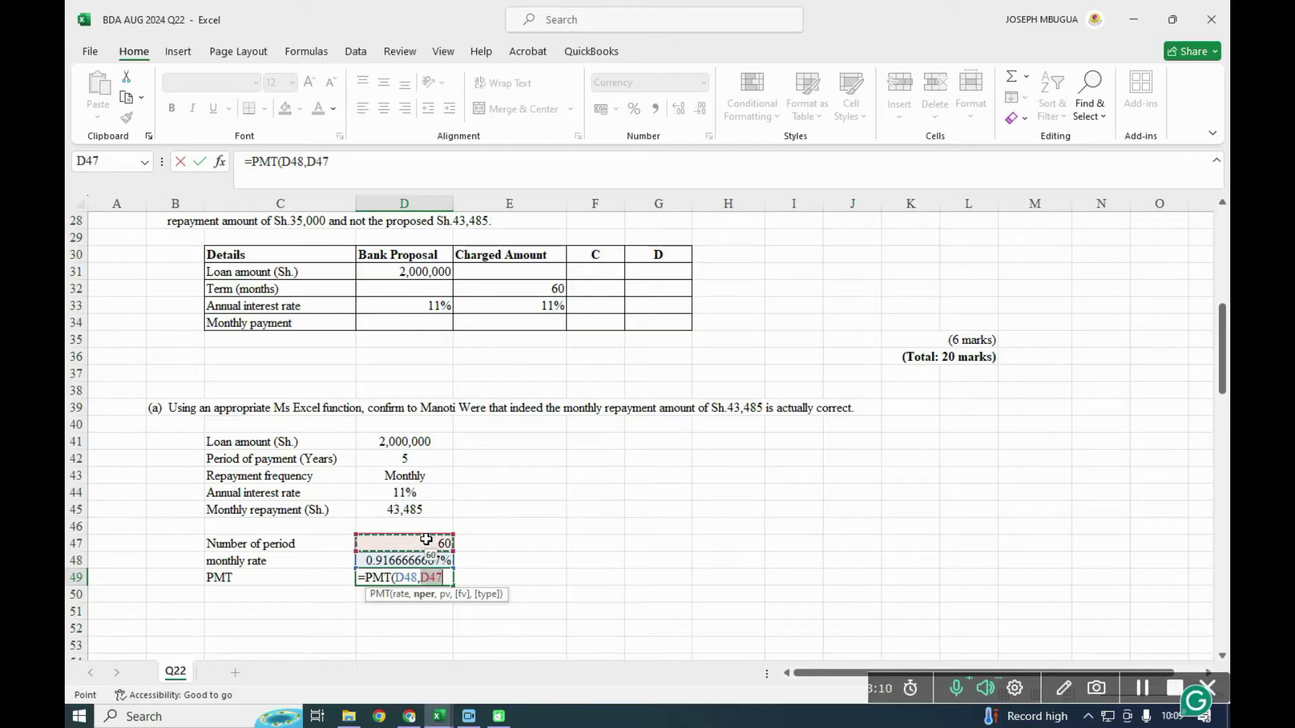
{"action": "type", "text": ",-"}
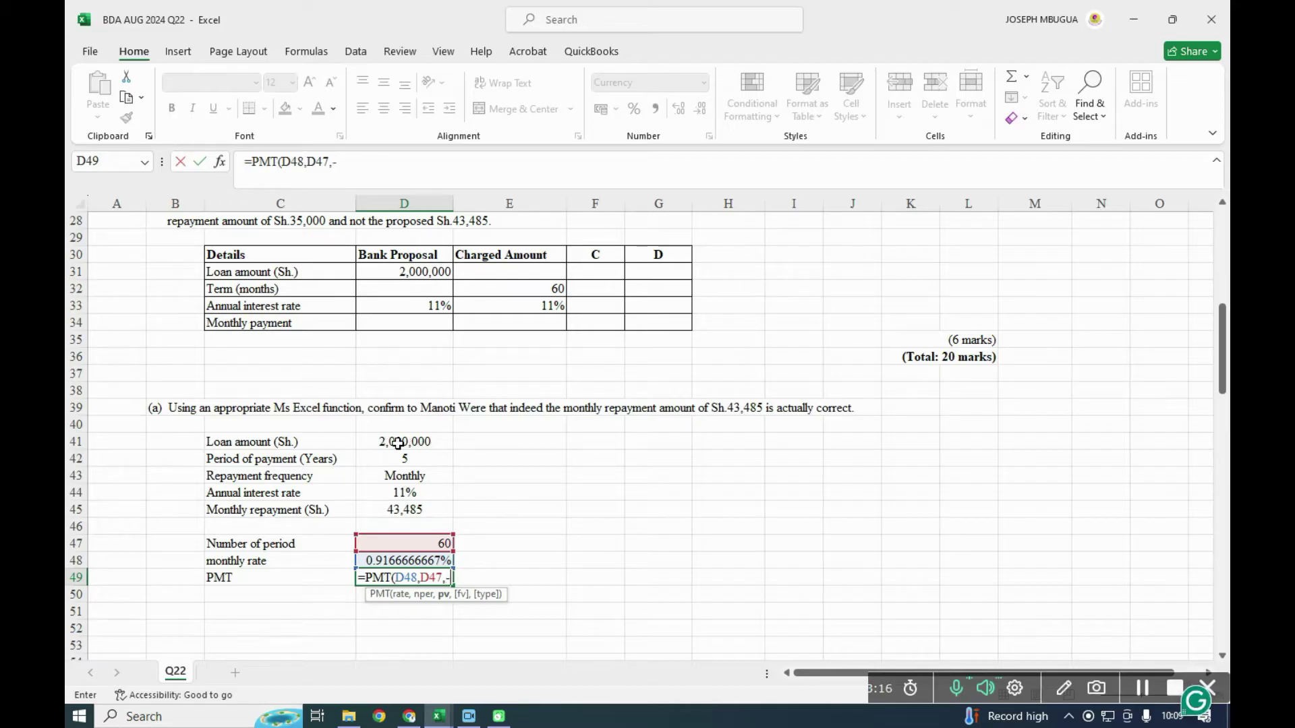
{"action": "left_click", "coordinate": [399, 442]}
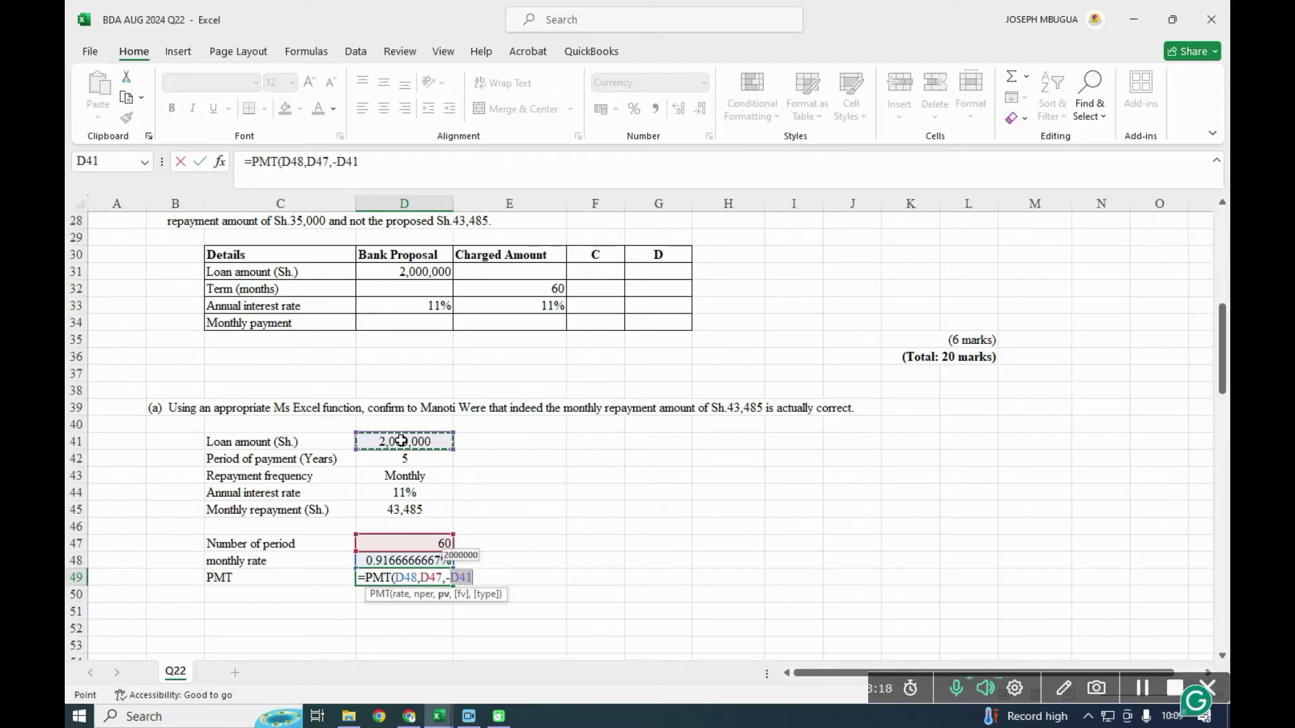
{"action": "type", "text": ")"}
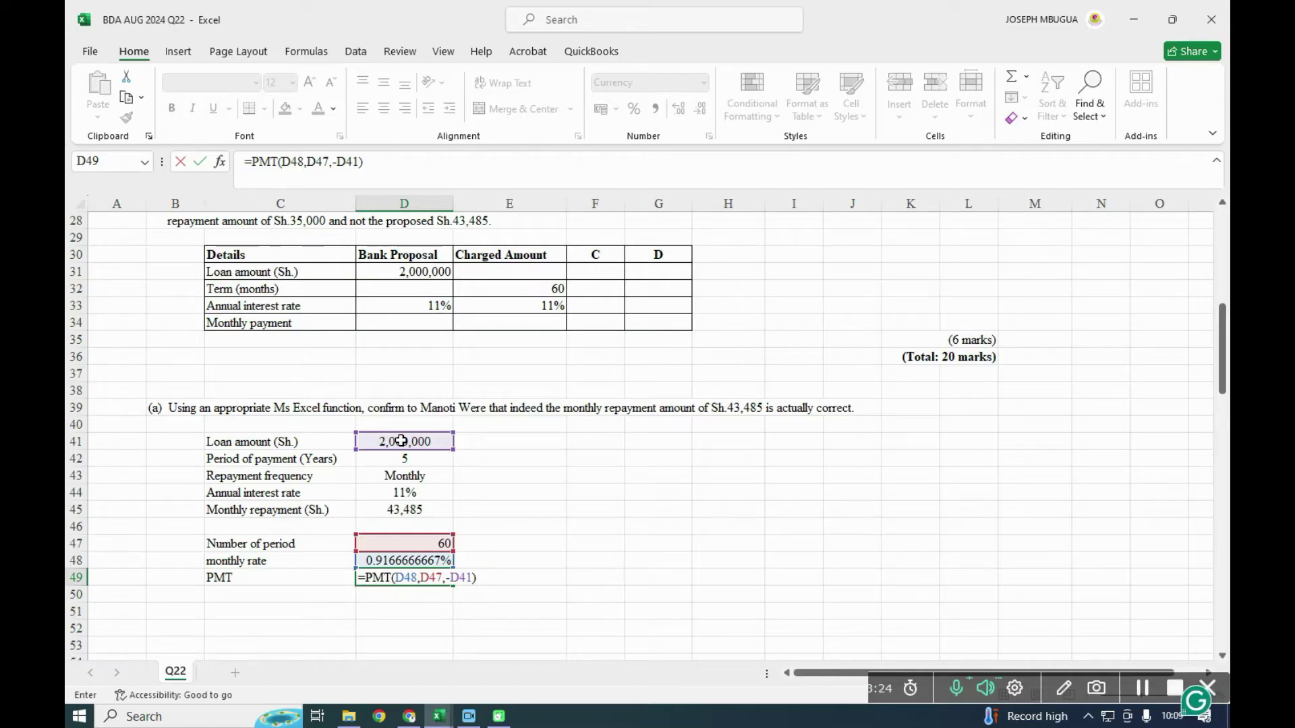
{"action": "key", "text": "Return"}
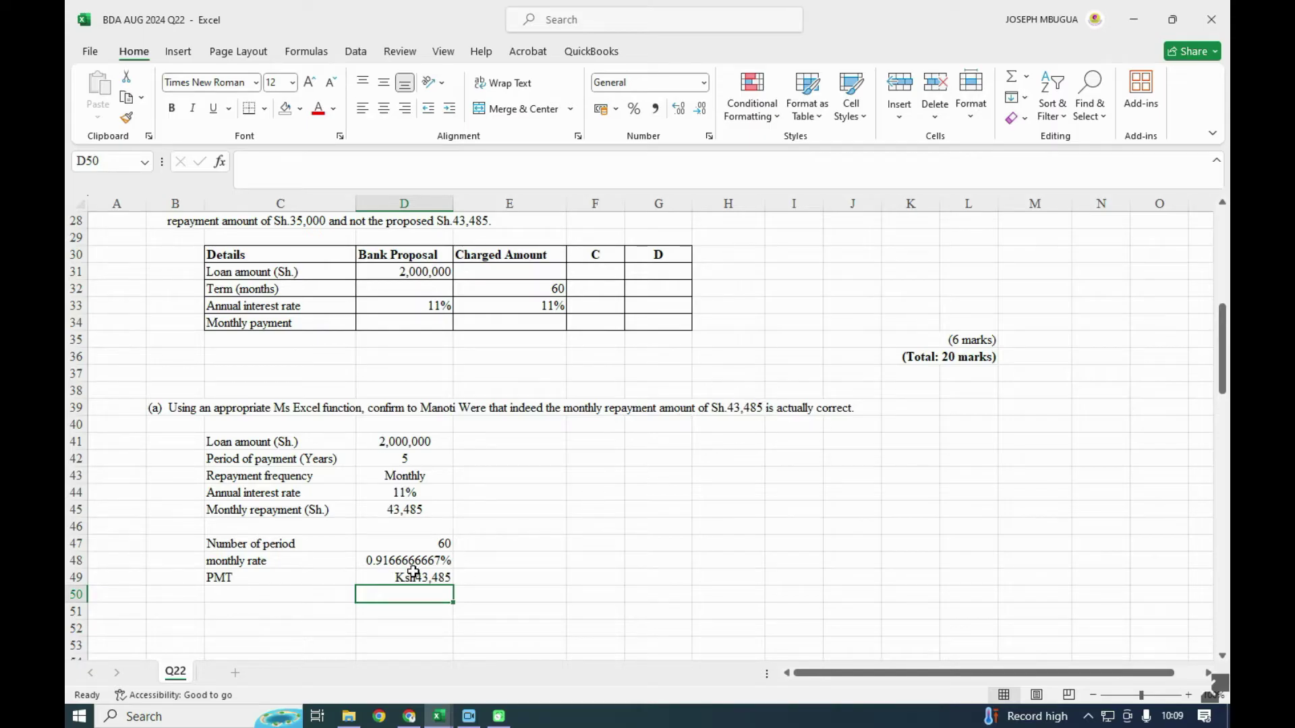
{"action": "left_click", "coordinate": [495, 578]}
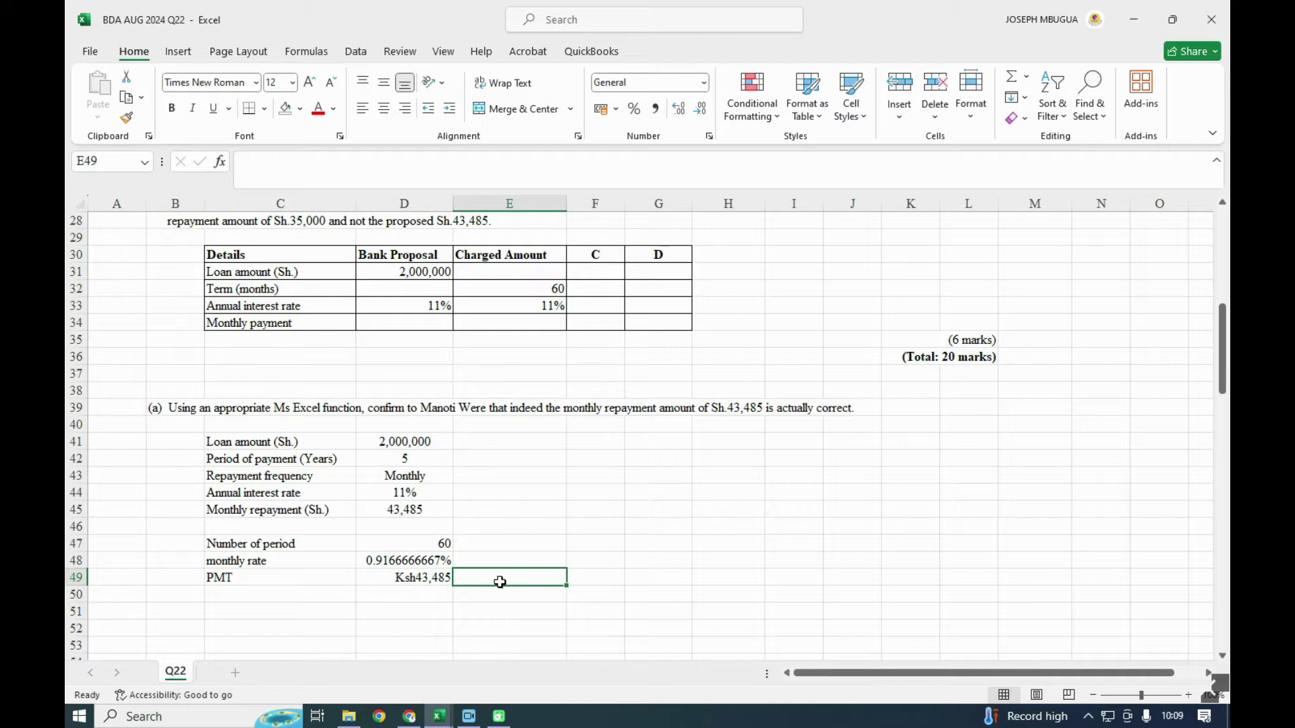
{"action": "type", "text": "CORRECT"}
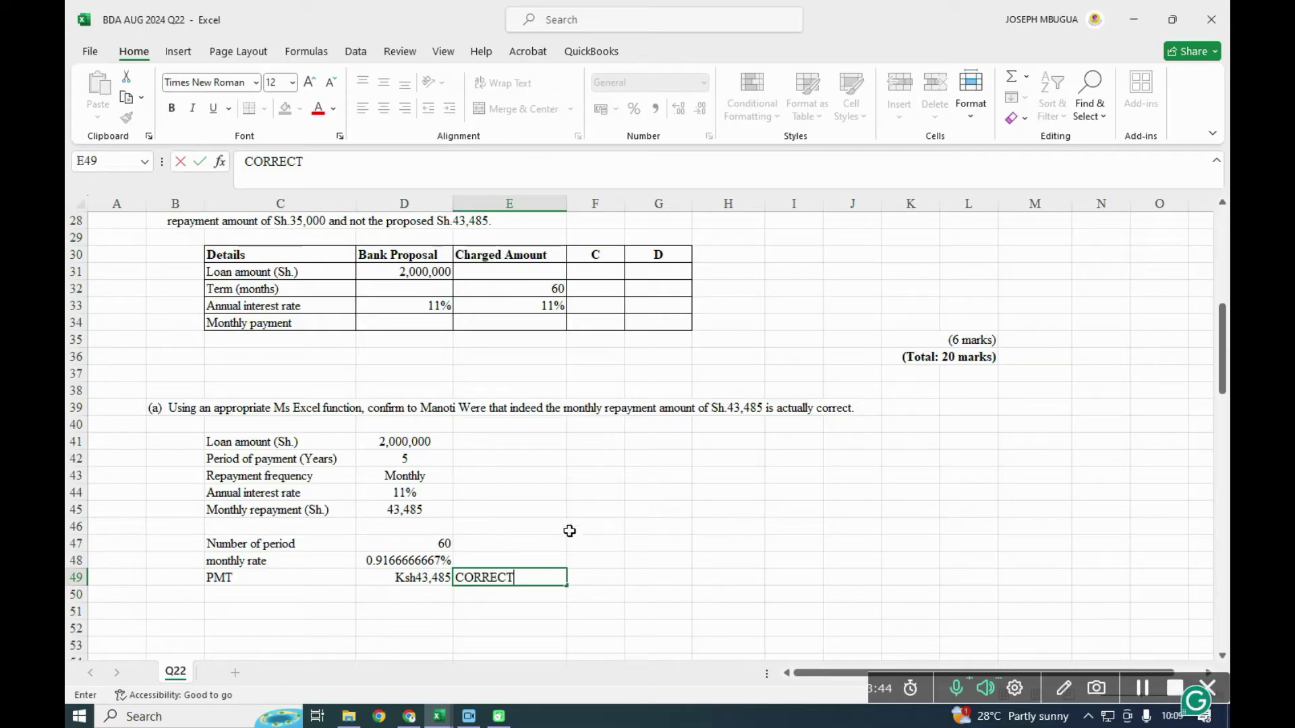
Step: Bring the part (b) amortisation schedule instructions into B51 by referencing B23:B24
{"action": "left_click", "coordinate": [180, 614]}
{"action": "type", "text": "="}
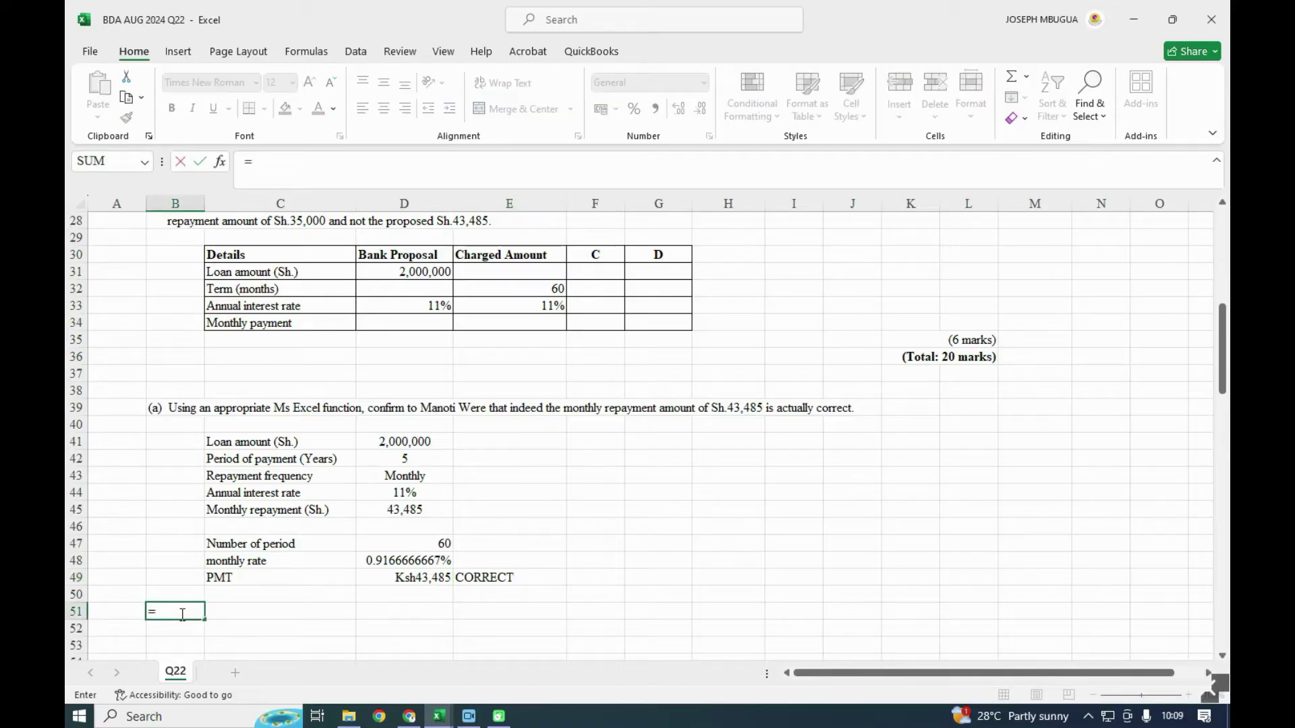
{"action": "scroll", "coordinate": [181, 614], "scroll_direction": "up", "scroll_amount": 3}
{"action": "left_click_drag", "start_coordinate": [169, 289], "coordinate": [168, 303]}
{"action": "key", "text": "Return"}
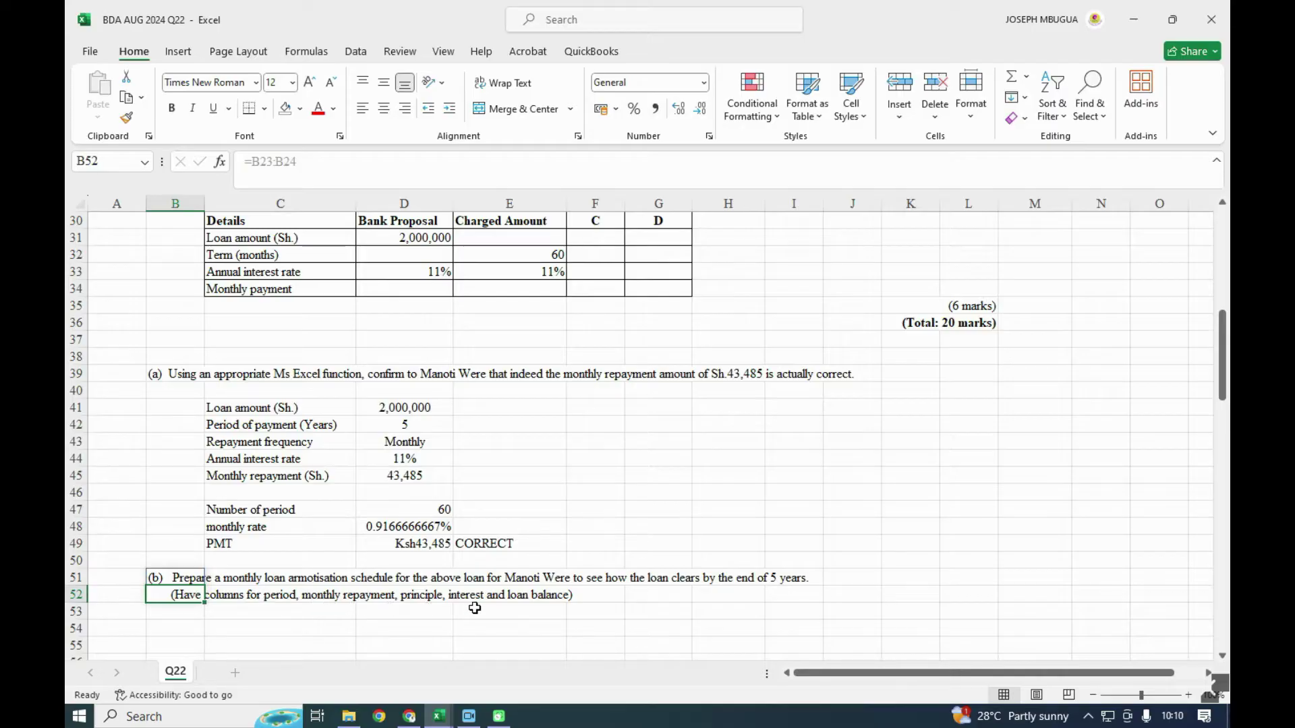
{"action": "scroll", "coordinate": [584, 614], "scroll_direction": "down", "scroll_amount": 1}
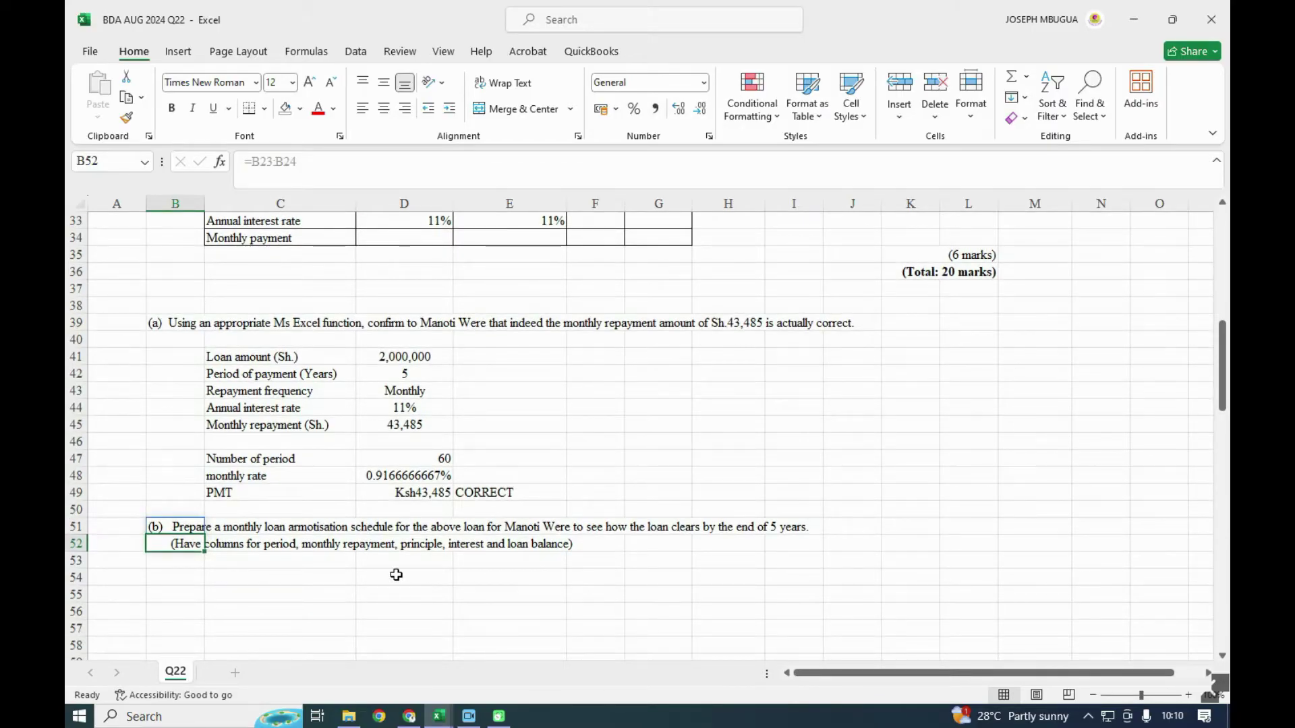
{"action": "left_click", "coordinate": [390, 579]}
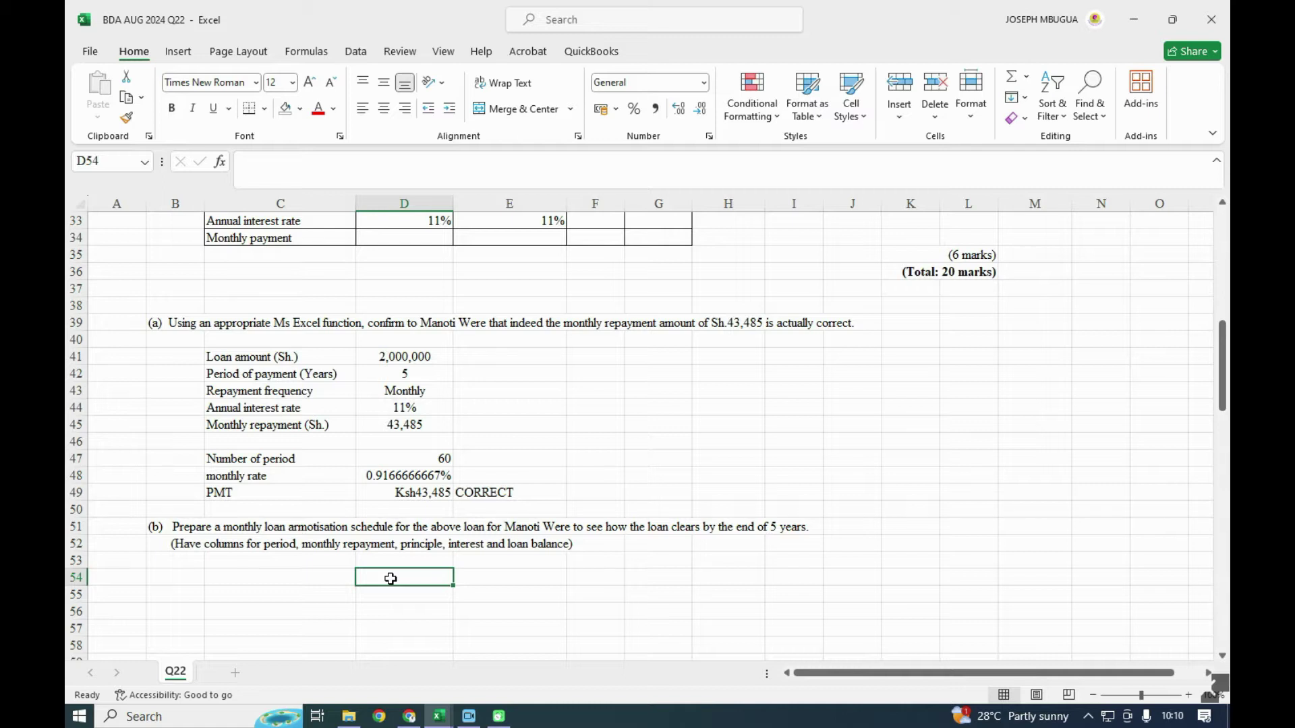
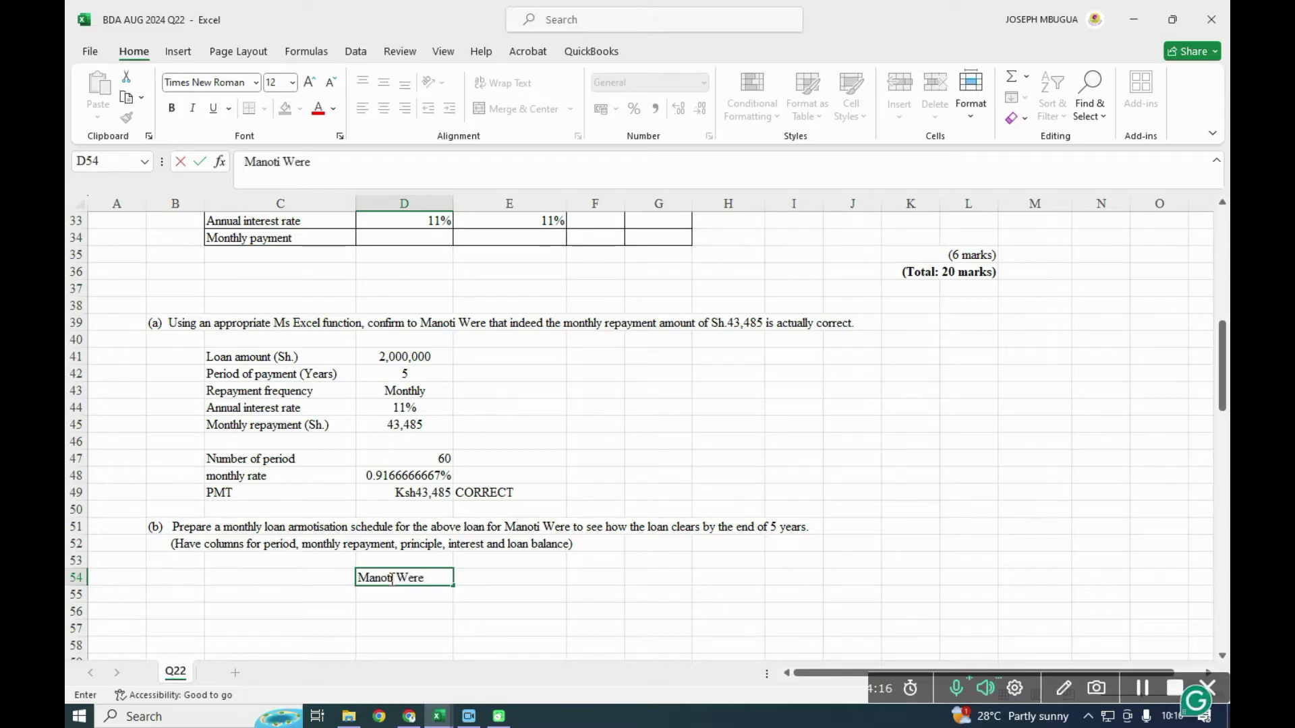
Step: Enter a Loan Amortization schedule title with the borrower's name in D54
{"action": "type", "text": " lo"}
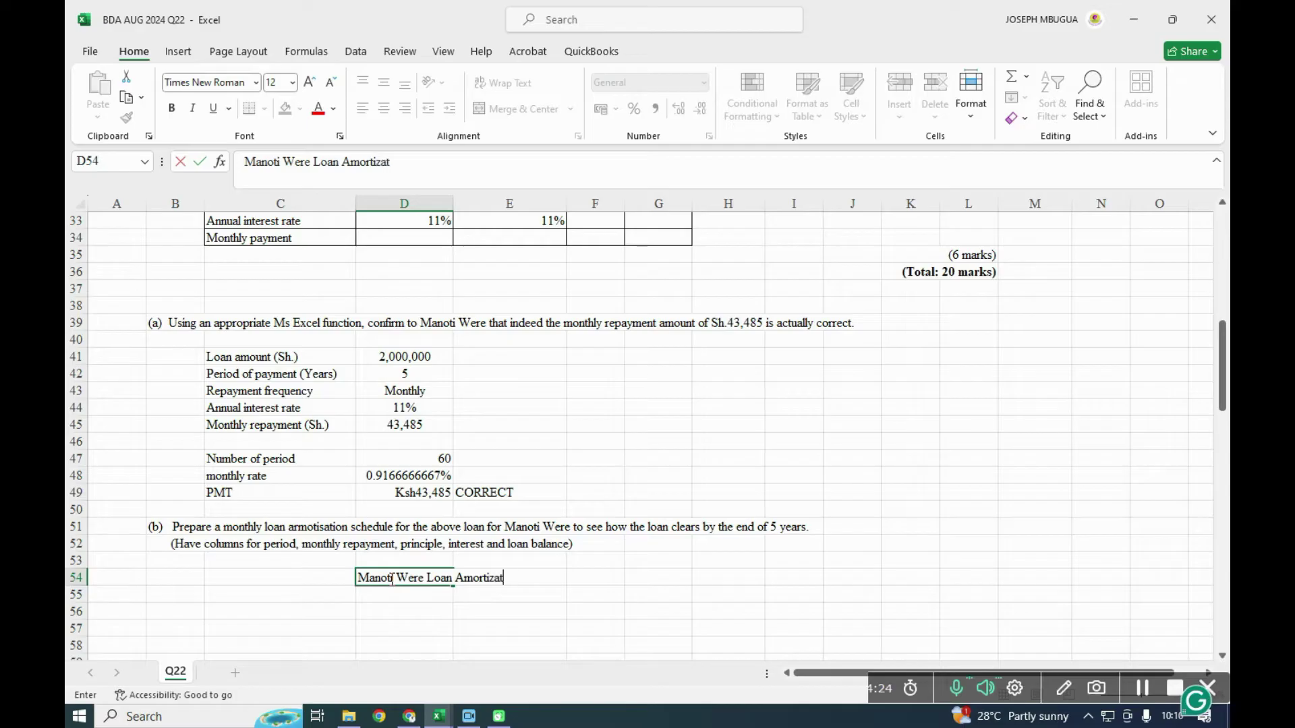
{"action": "type", "text": "on schedule"}
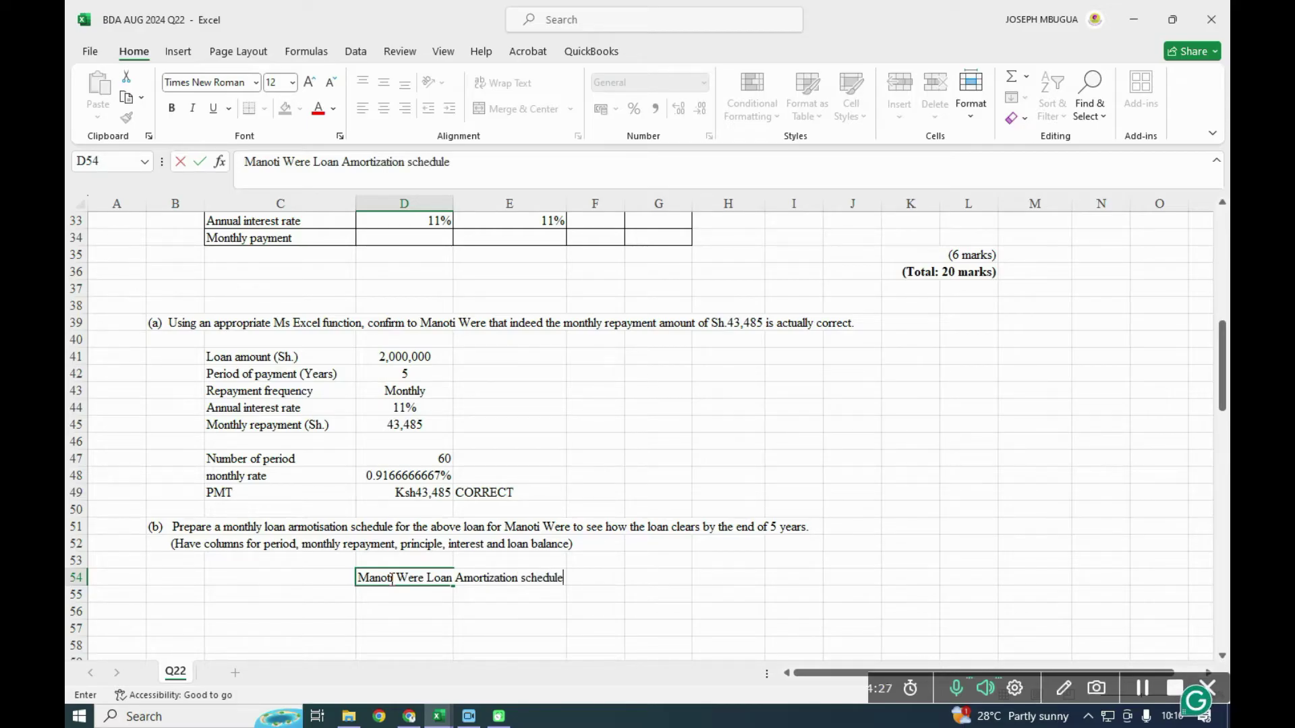
{"action": "scroll", "coordinate": [490, 626], "scroll_direction": "down", "scroll_amount": 1}
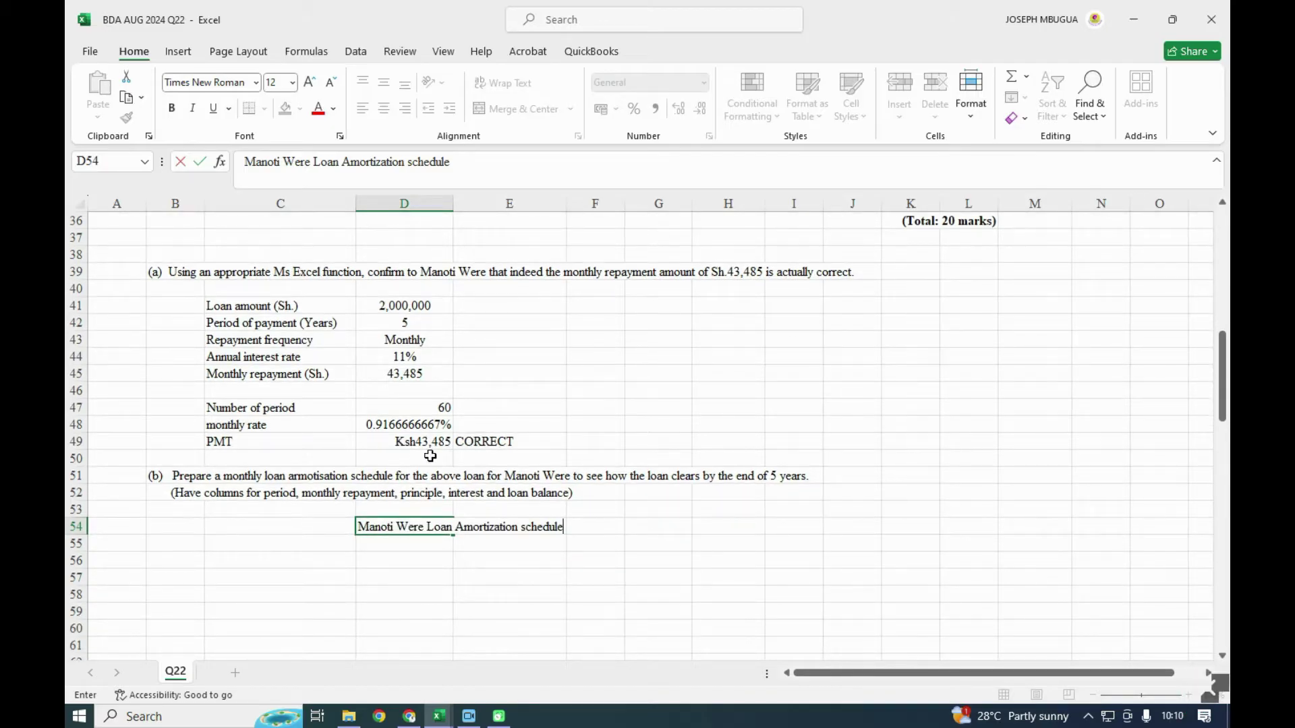
Step: Format the PMT result in D49 as Number, displaying 43484.85
{"action": "left_click", "coordinate": [427, 445]}
{"action": "left_click", "coordinate": [704, 84]}
{"action": "left_click", "coordinate": [678, 159]}
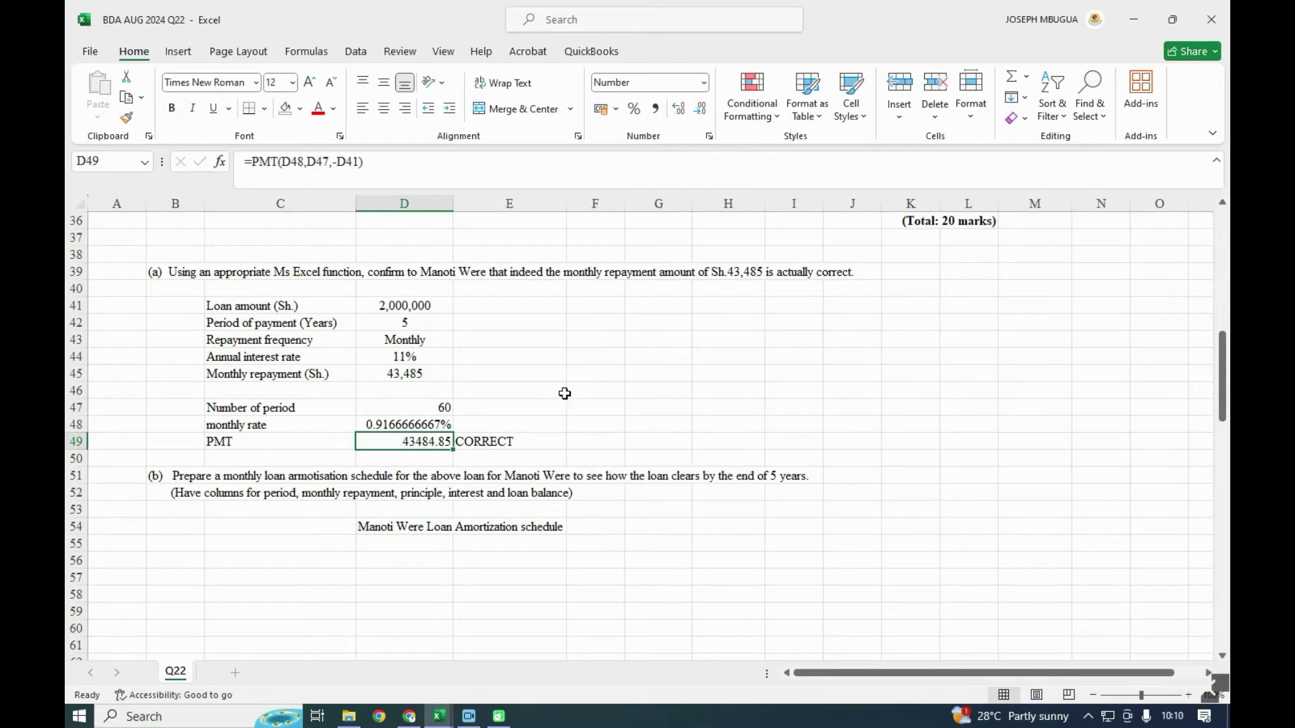
{"action": "left_click", "coordinate": [541, 644]}
{"action": "scroll", "coordinate": [378, 594], "scroll_direction": "down", "scroll_amount": 2}
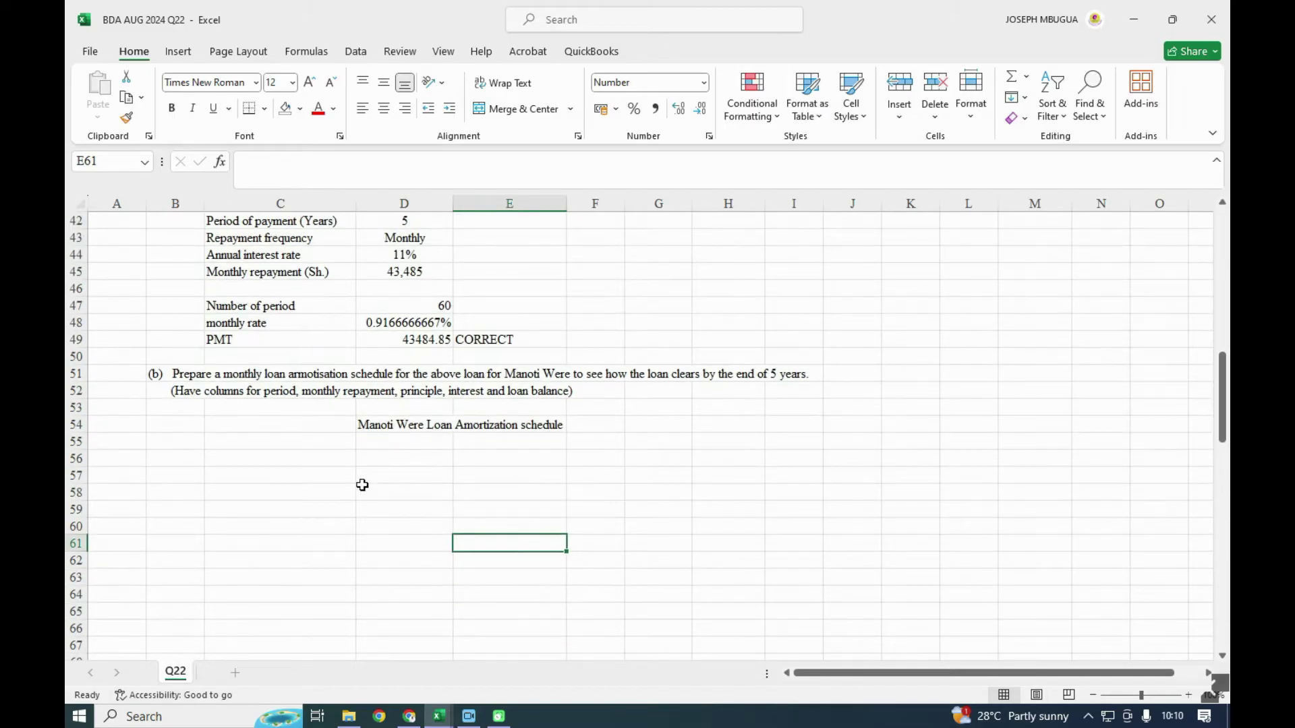
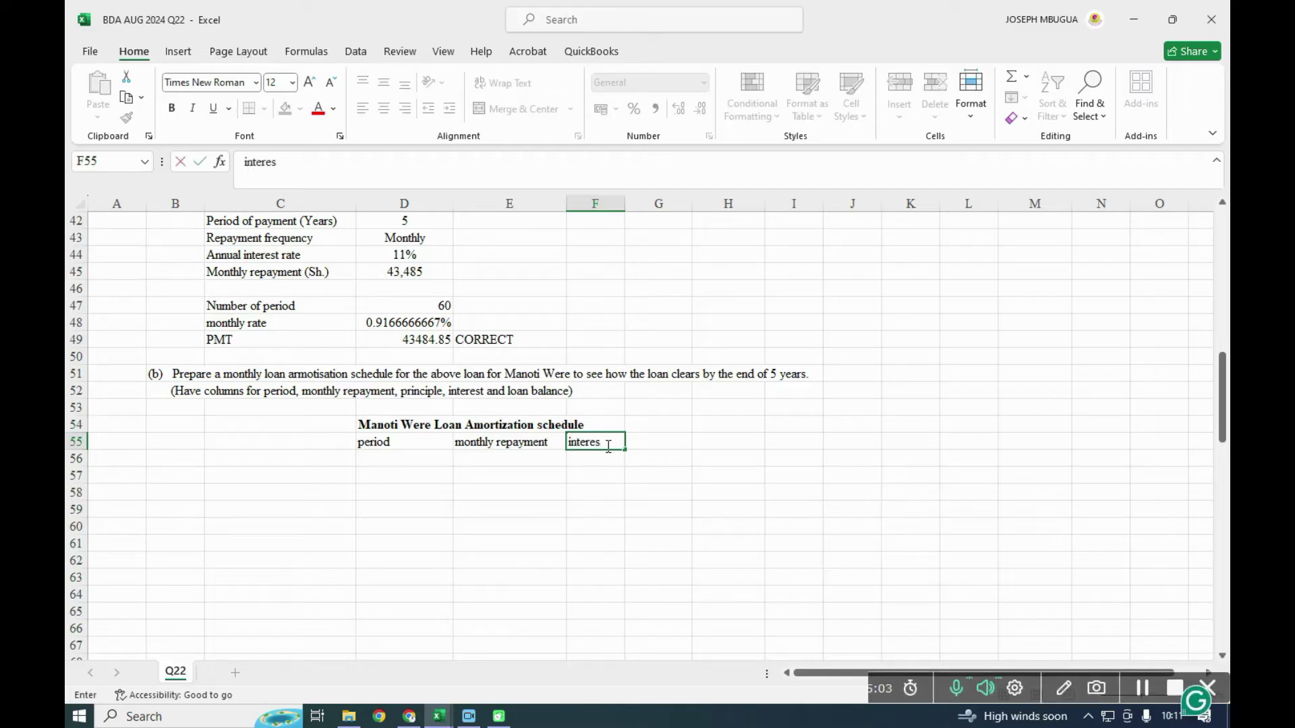
Step: Add the headings interest in F55, principal in G55 and loan balance in H55
{"action": "type", "text": "est"}
{"action": "left_click", "coordinate": [668, 442]}
{"action": "type", "text": "principal"}
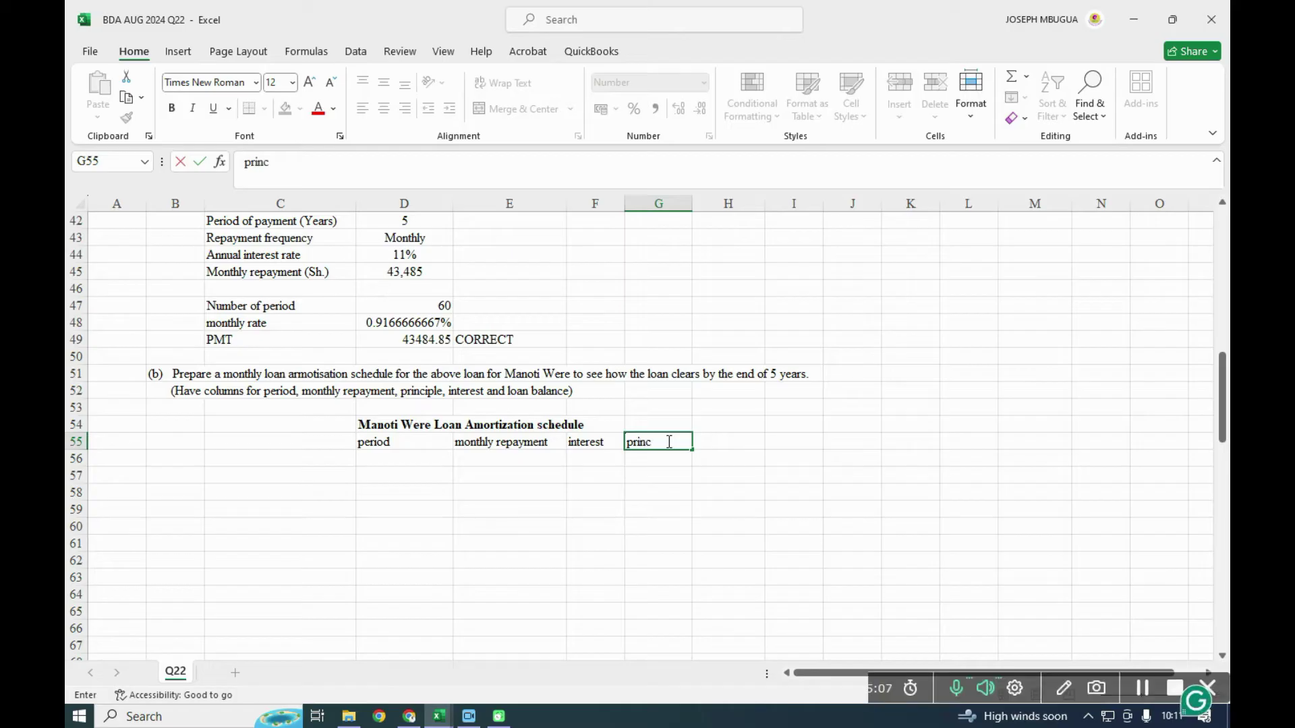
{"action": "left_click", "coordinate": [726, 439]}
{"action": "type", "text": "loa"}
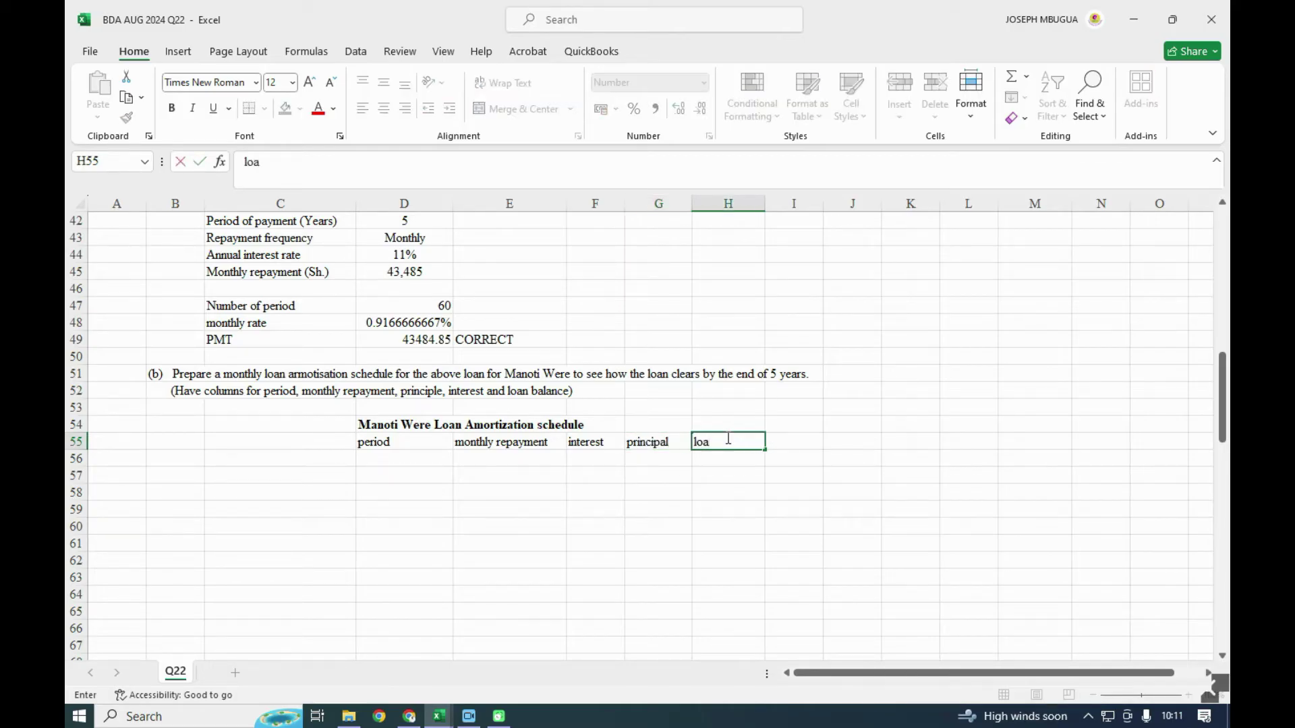
{"action": "type", "text": "n balance"}
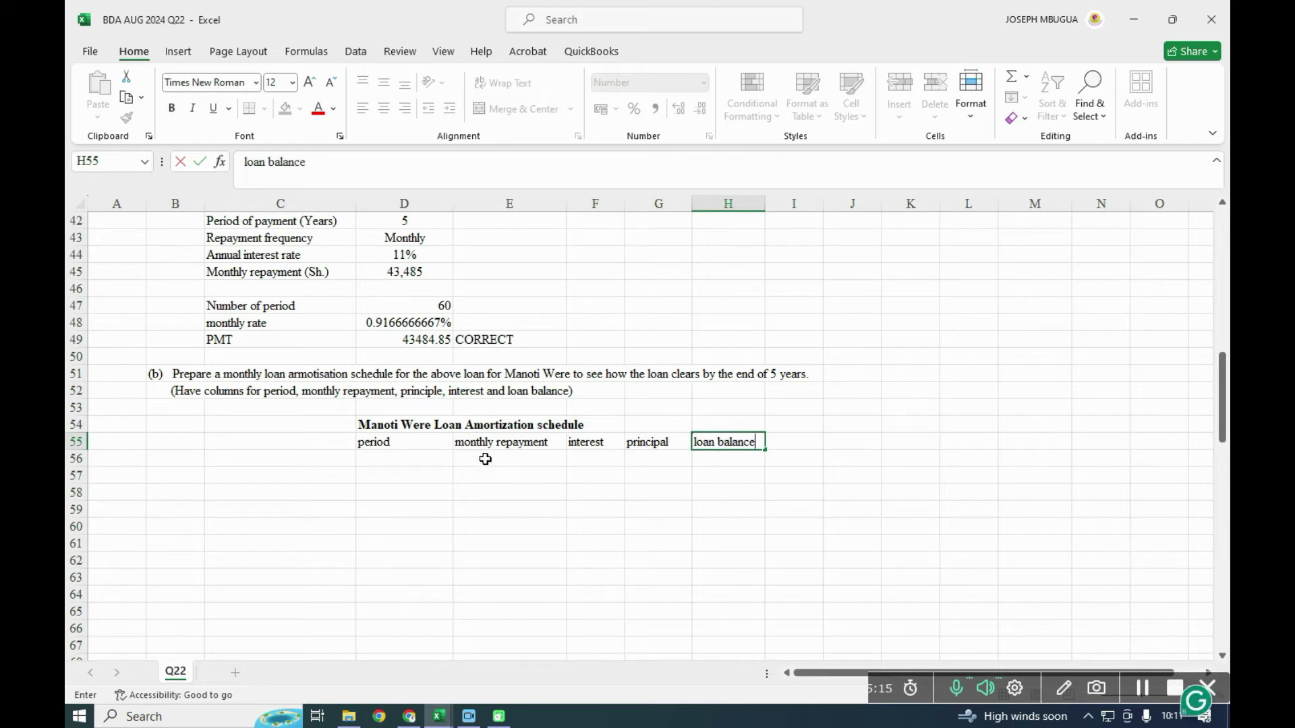
{"action": "left_click", "coordinate": [427, 462]}
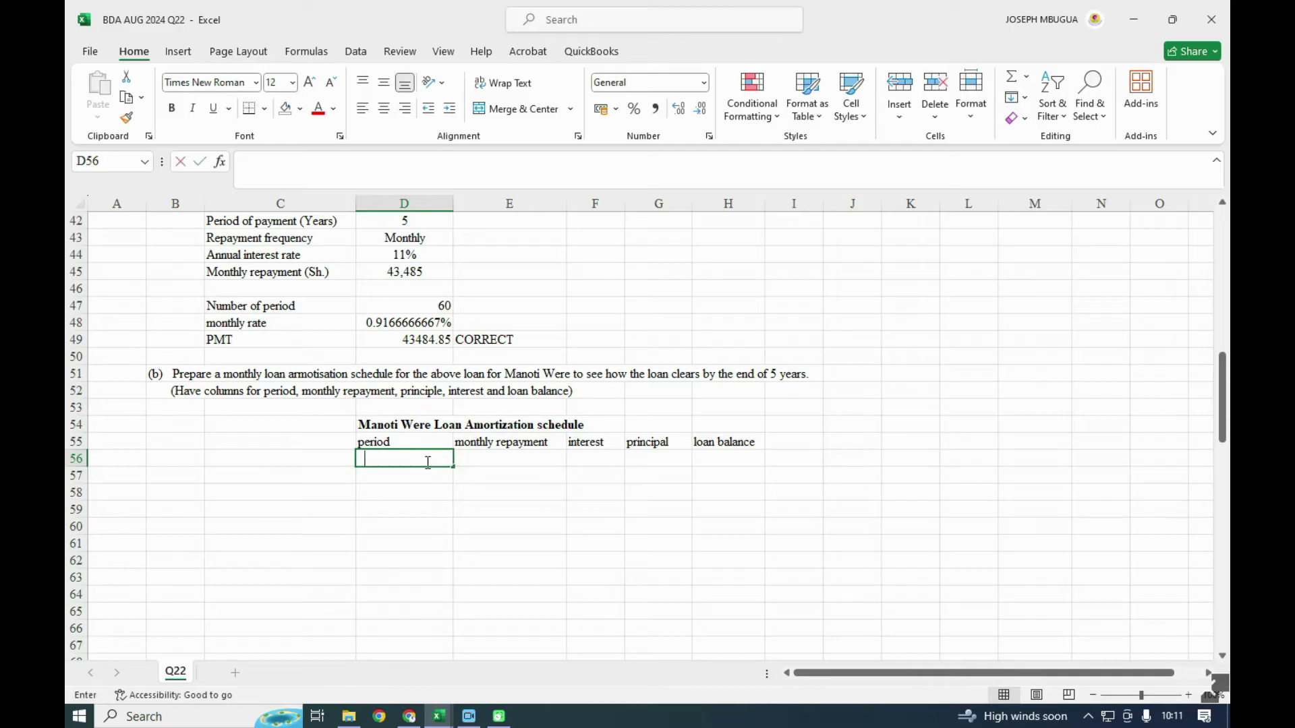
Step: Enter the starting periods 0 in D56 and 1 in D57
{"action": "type", "text": "0"}
{"action": "left_click", "coordinate": [436, 486]}
{"action": "double_click", "coordinate": [437, 485]}
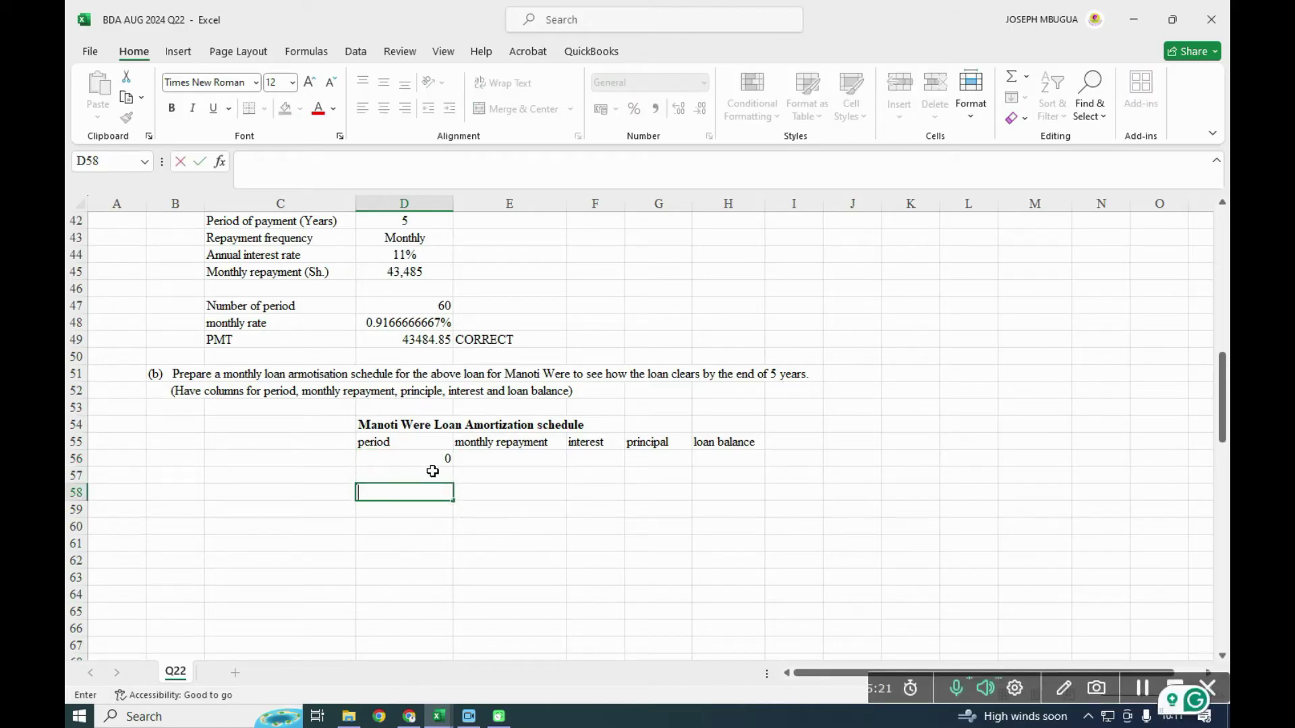
{"action": "left_click", "coordinate": [434, 472]}
{"action": "type", "text": "1"}
{"action": "left_click", "coordinate": [432, 516]}
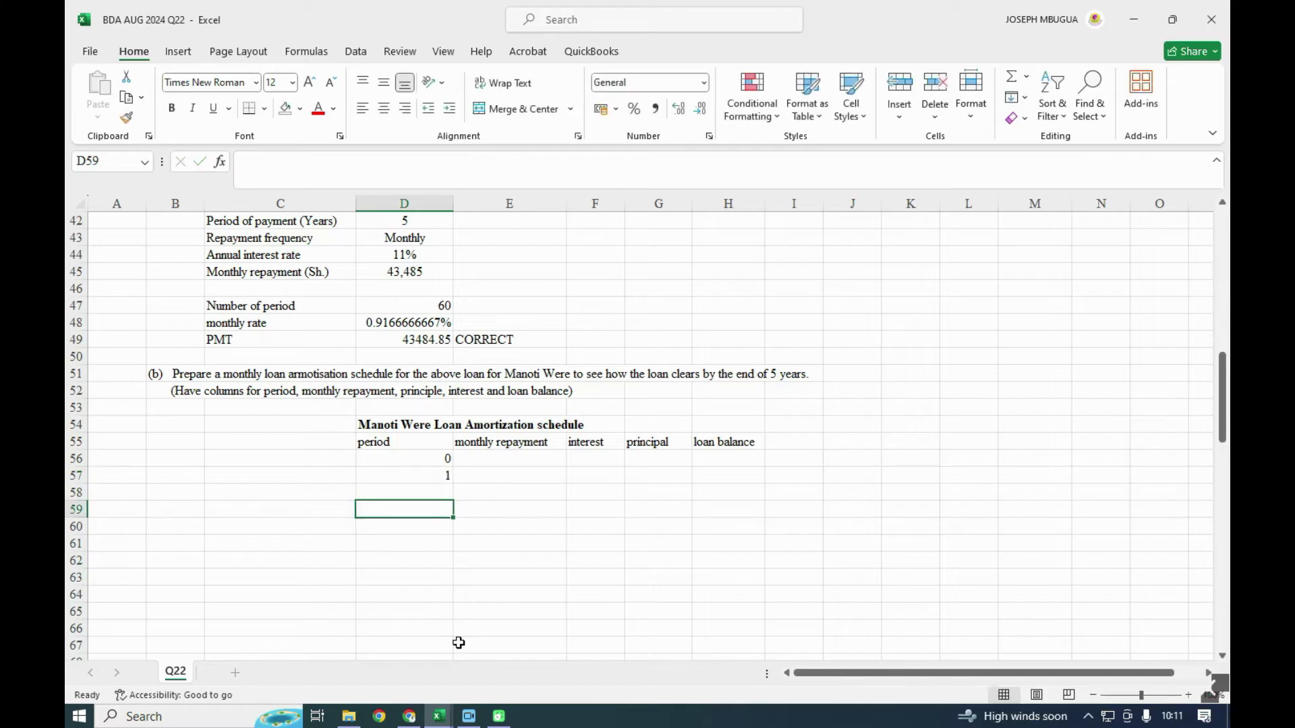
{"action": "left_click", "coordinate": [431, 474]}
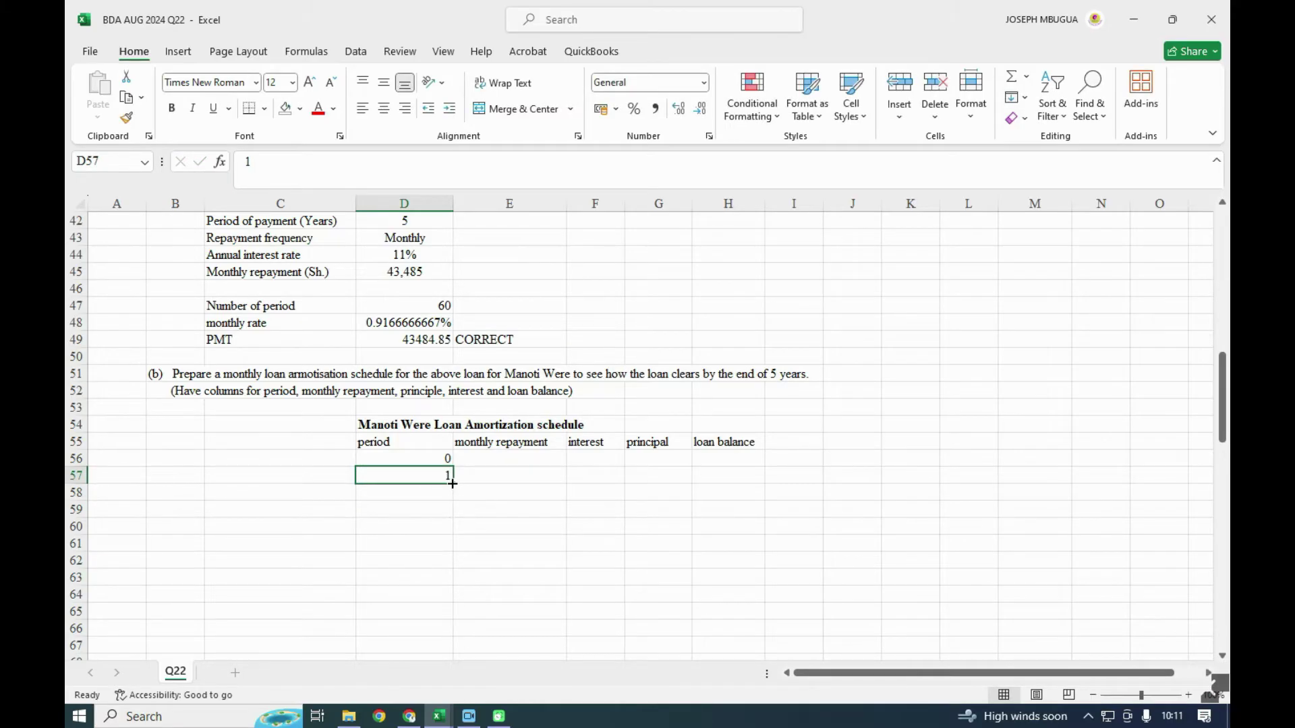
Step: Set up a column series from the period cells, stepping by 1 with stop value 60
{"action": "left_click_drag", "start_coordinate": [453, 484], "coordinate": [454, 507]}
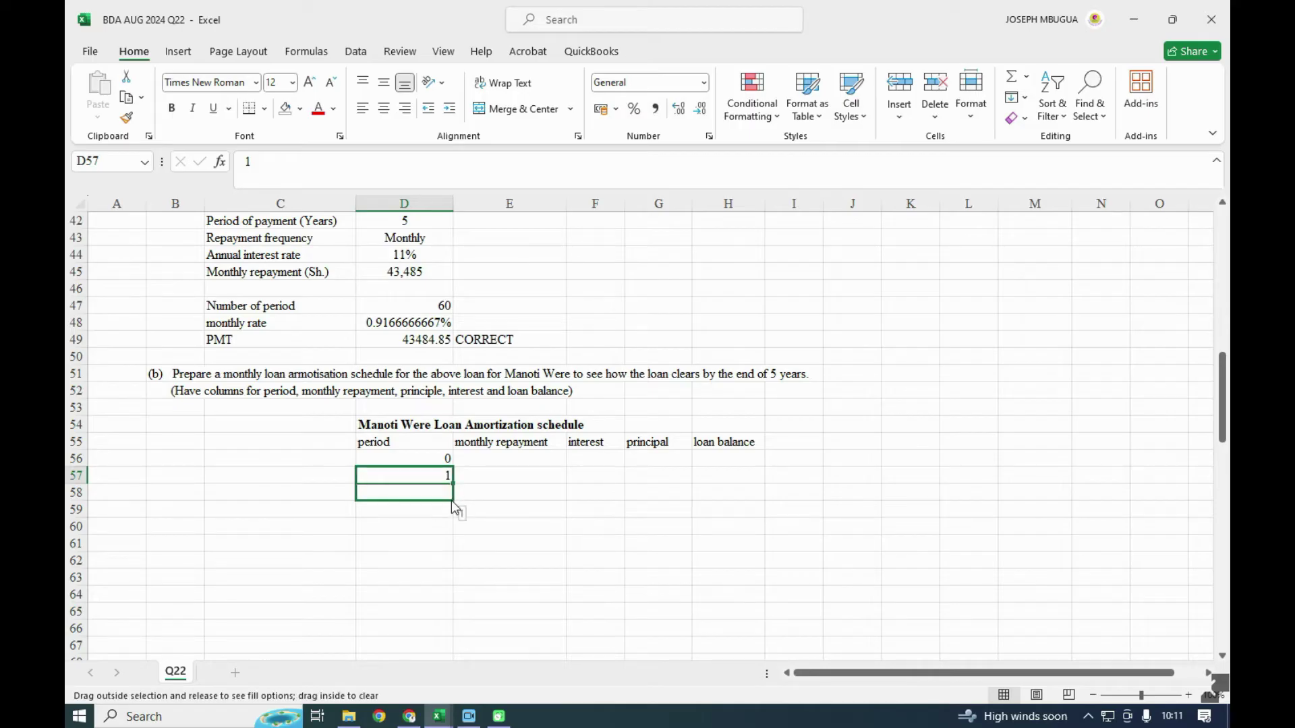
{"action": "left_click_drag", "start_coordinate": [454, 507], "coordinate": [451, 486]}
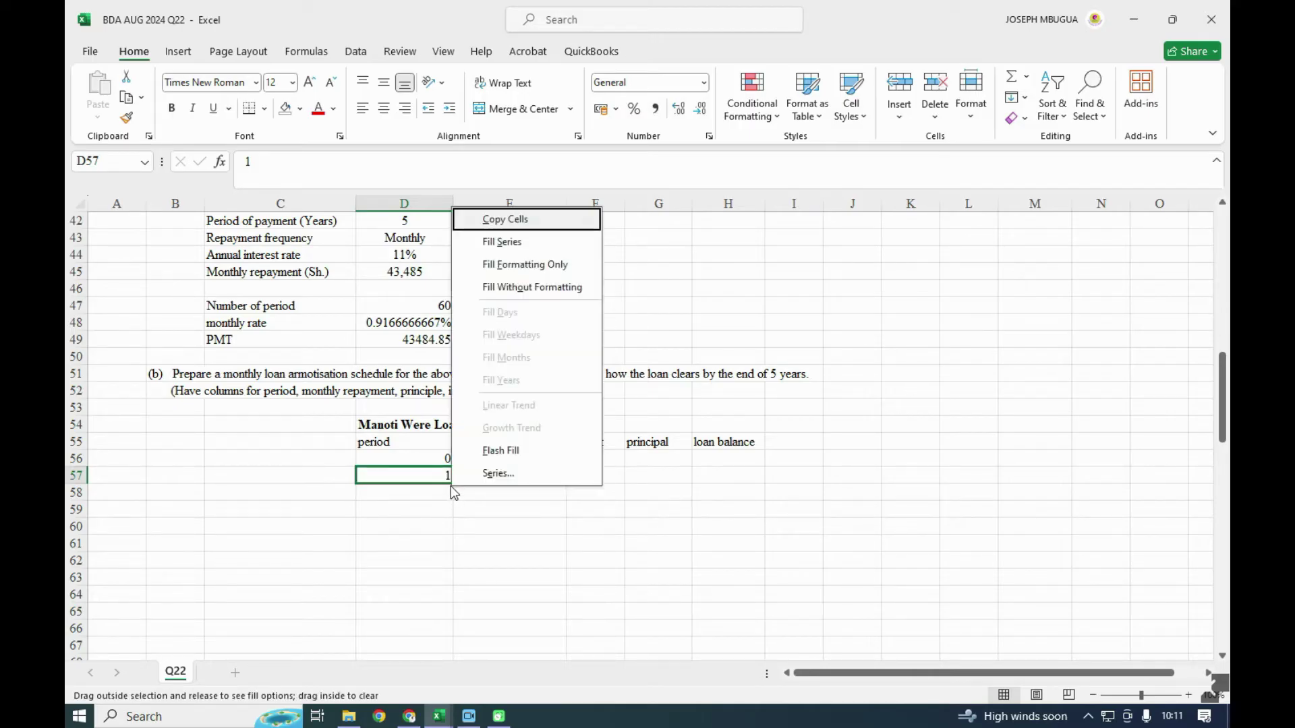
{"action": "left_click", "coordinate": [496, 473]}
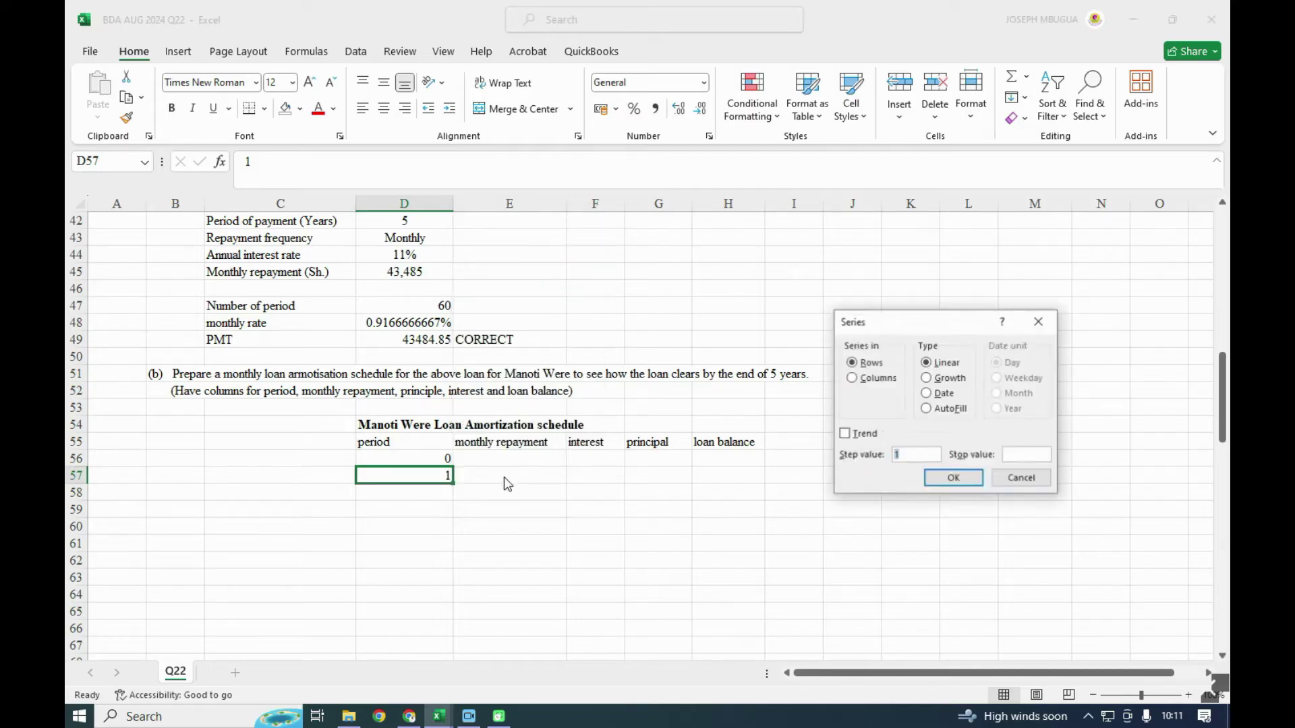
{"action": "left_click", "coordinate": [854, 382]}
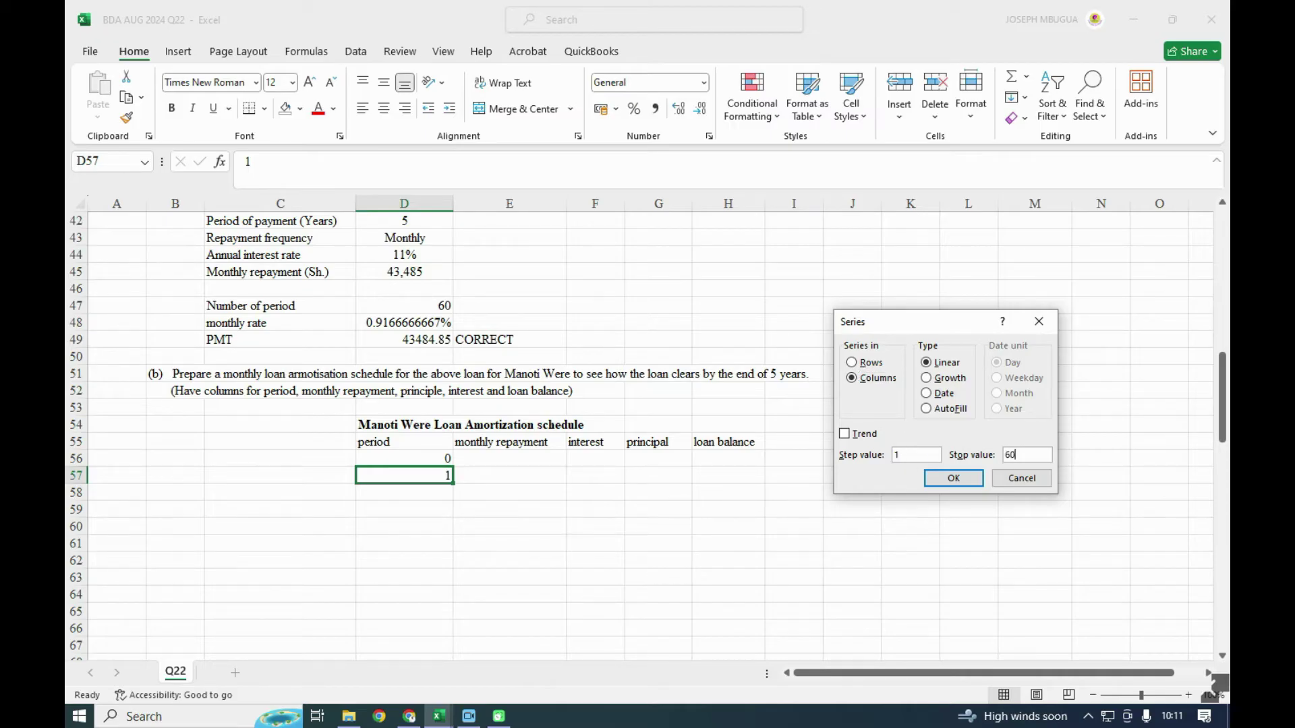
Step: Fill the period column down through 60
{"action": "left_click", "coordinate": [968, 479]}
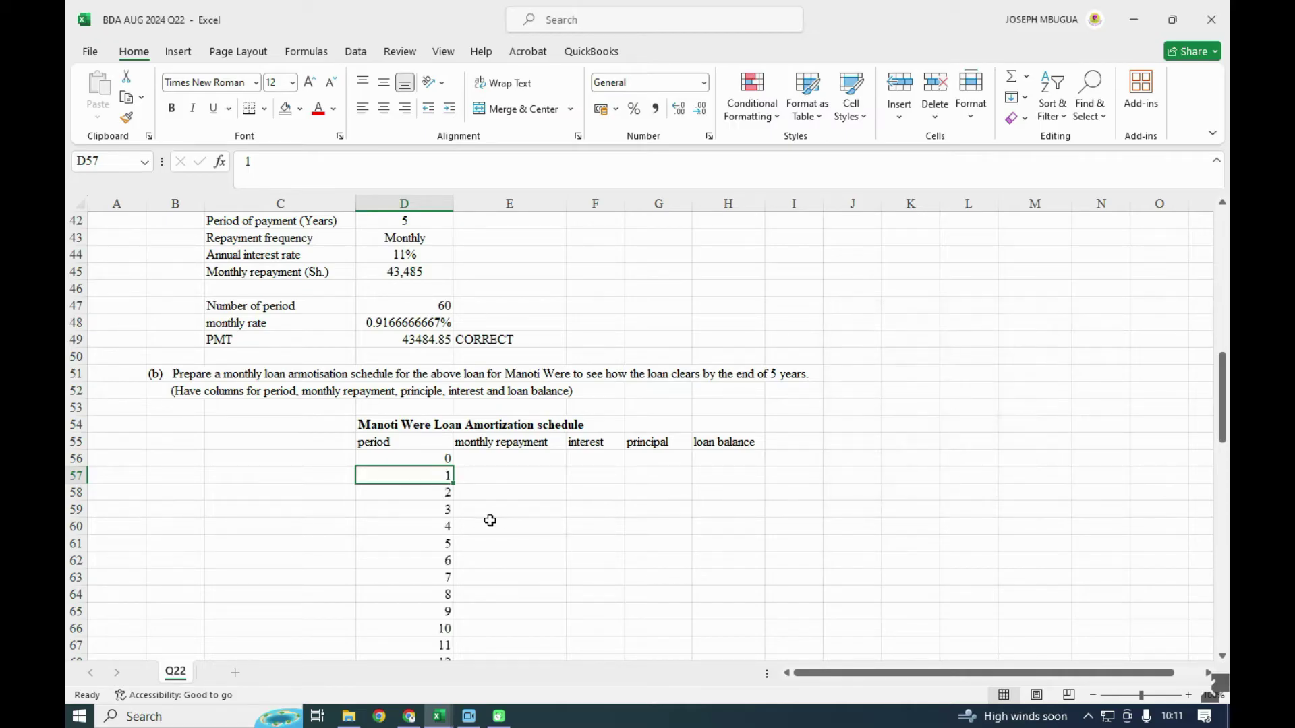
{"action": "scroll", "coordinate": [494, 520], "scroll_direction": "down", "scroll_amount": 8}
{"action": "scroll", "coordinate": [496, 520], "scroll_direction": "up", "scroll_amount": 6}
{"action": "scroll", "coordinate": [497, 519], "scroll_direction": "down", "scroll_amount": 17}
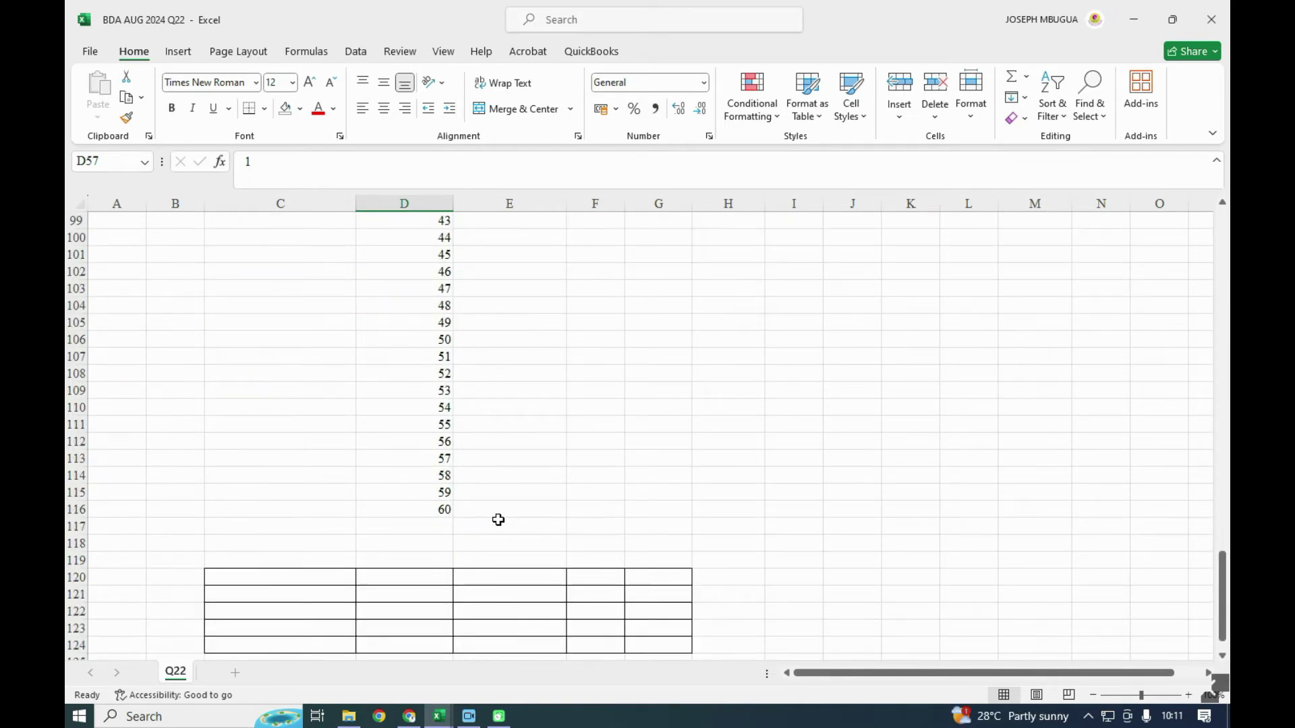
{"action": "scroll", "coordinate": [497, 519], "scroll_direction": "down", "scroll_amount": 3}
Step: Remove all borders from the empty grid C120:G125 below the schedule
{"action": "mouse_move", "coordinate": [218, 427]}
{"action": "left_mouse_down"}
{"action": "mouse_move", "coordinate": [254, 460]}
{"action": "mouse_move", "coordinate": [543, 476]}
{"action": "mouse_move", "coordinate": [656, 512]}
{"action": "left_mouse_up"}
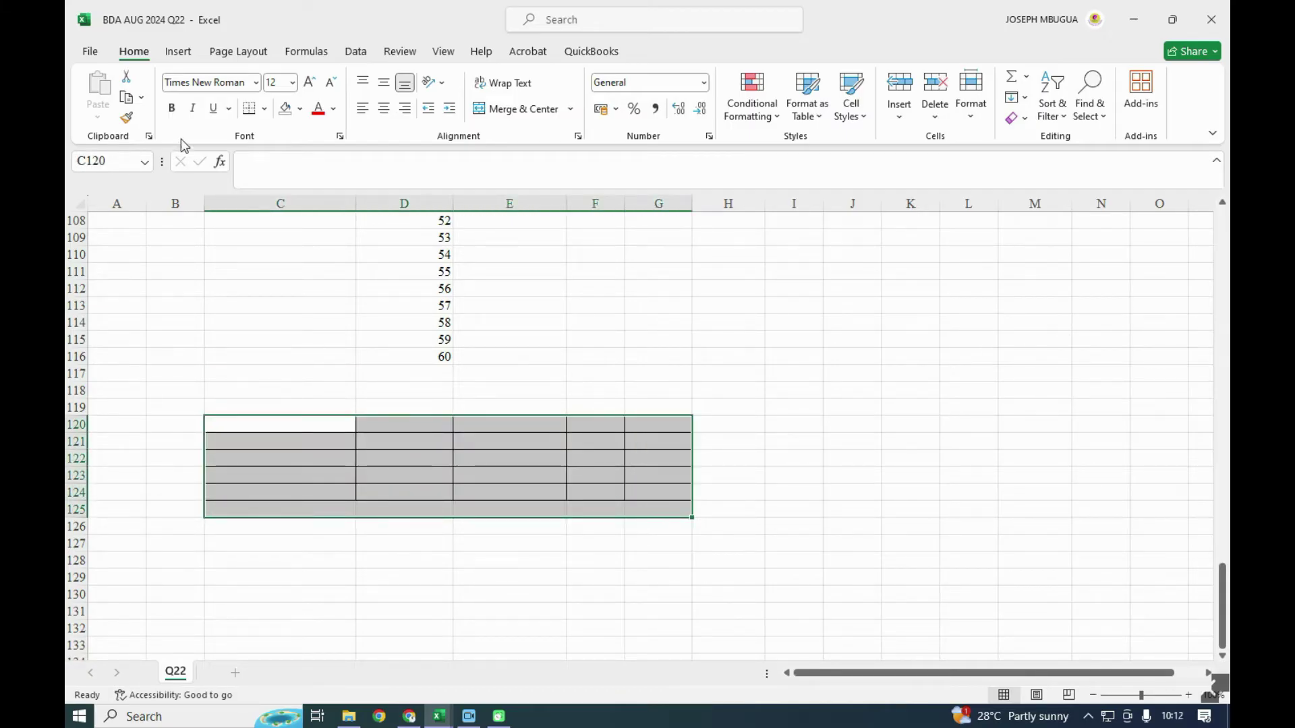
{"action": "left_click", "coordinate": [263, 108]}
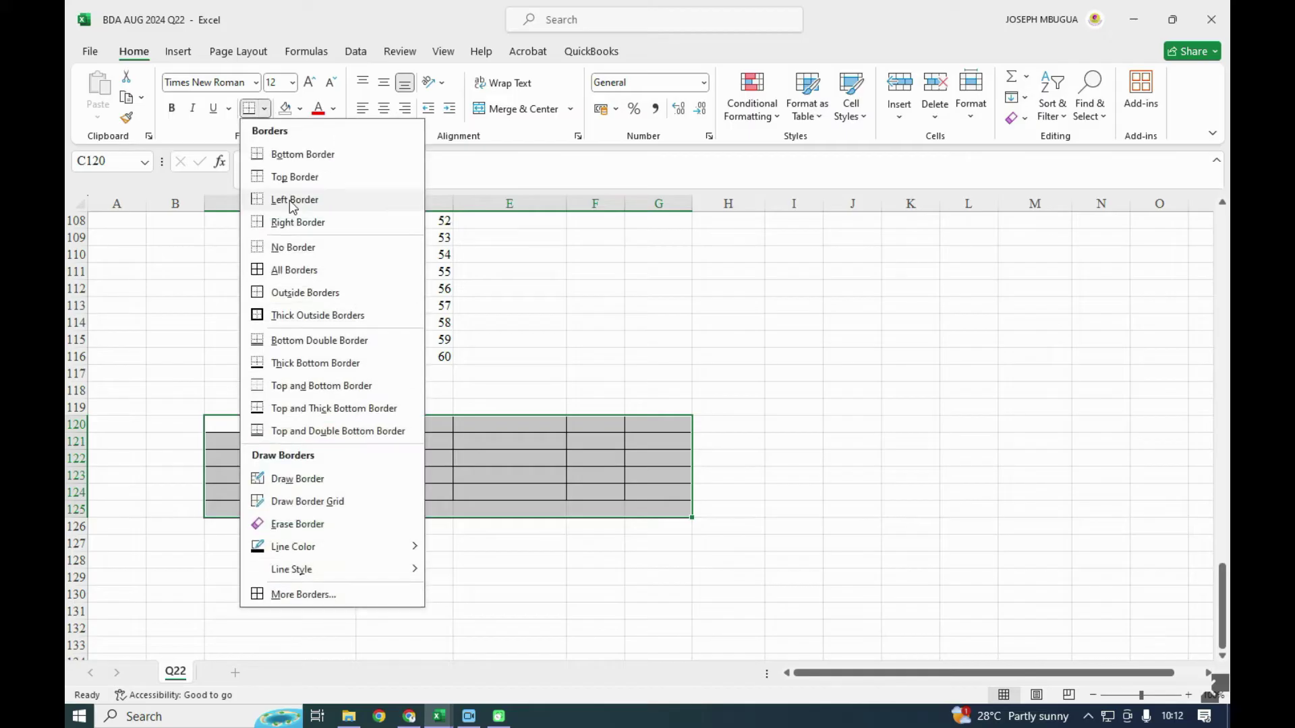
{"action": "left_click", "coordinate": [283, 247]}
{"action": "left_click", "coordinate": [757, 525]}
{"action": "scroll", "coordinate": [673, 501], "scroll_direction": "up", "scroll_amount": 3}
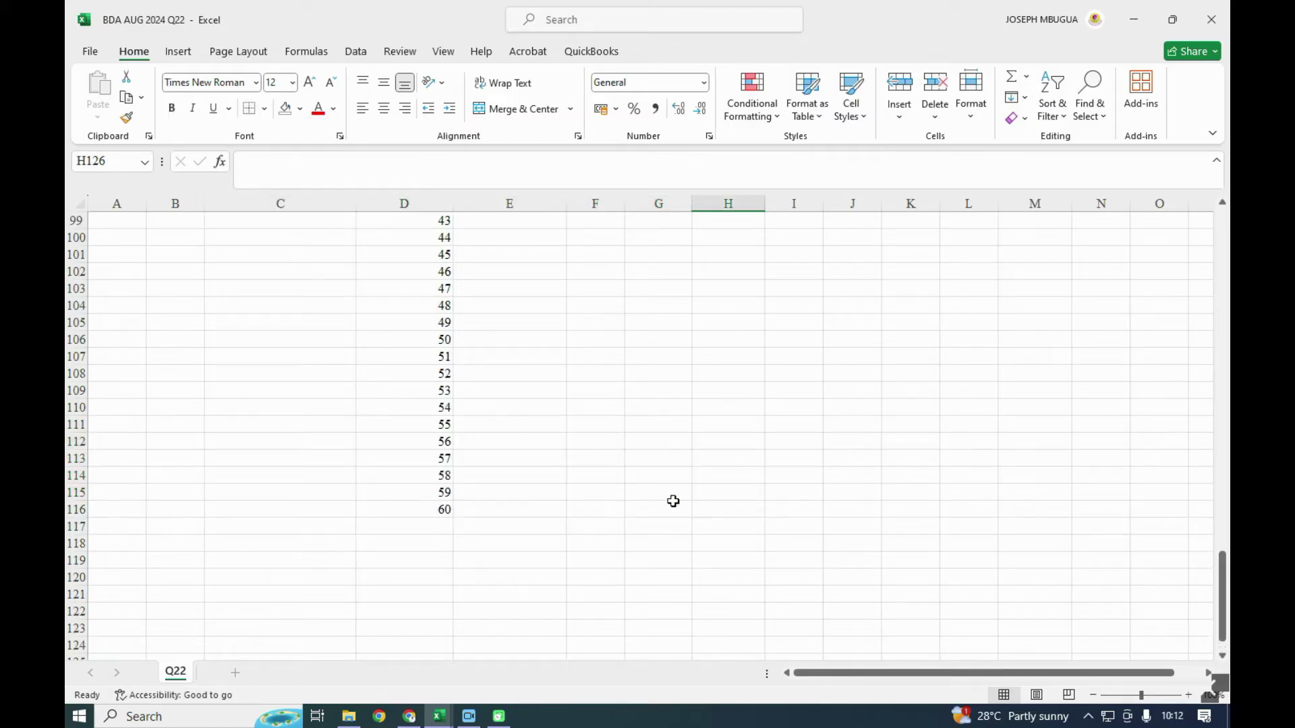
{"action": "scroll", "coordinate": [516, 546], "scroll_direction": "up", "scroll_amount": 16}
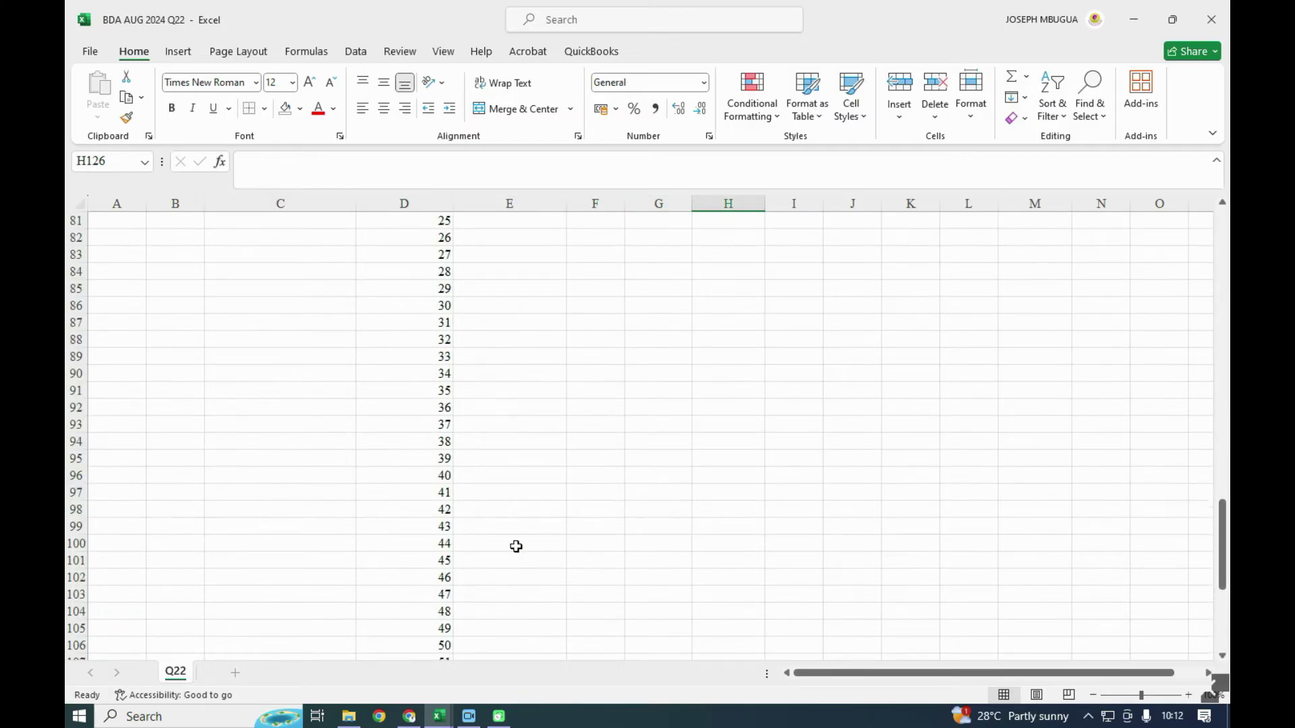
{"action": "scroll", "coordinate": [517, 547], "scroll_direction": "up", "scroll_amount": 5}
Step: Enter =$D$49 in E57 and copy it down so periods 1–60 show 43,484.85
{"action": "left_click", "coordinate": [506, 560]}
{"action": "left_click", "coordinate": [510, 581]}
{"action": "type", "text": "="}
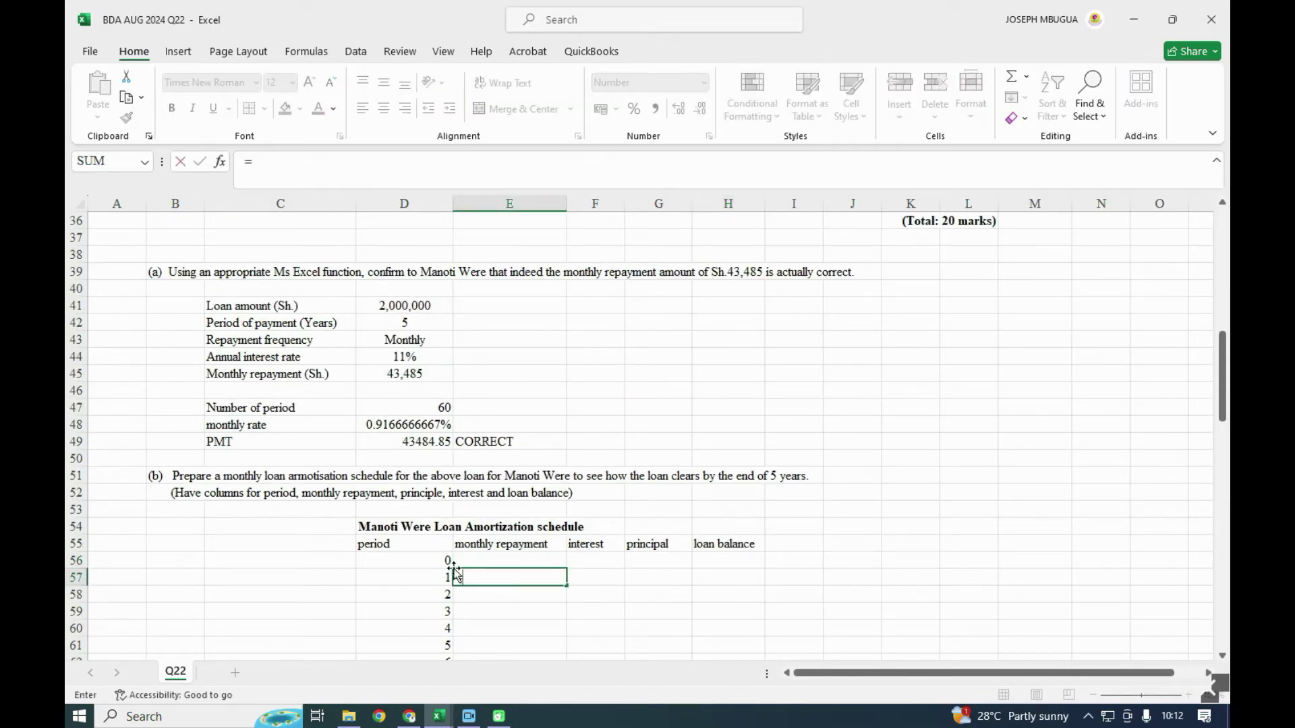
{"action": "left_click", "coordinate": [403, 443]}
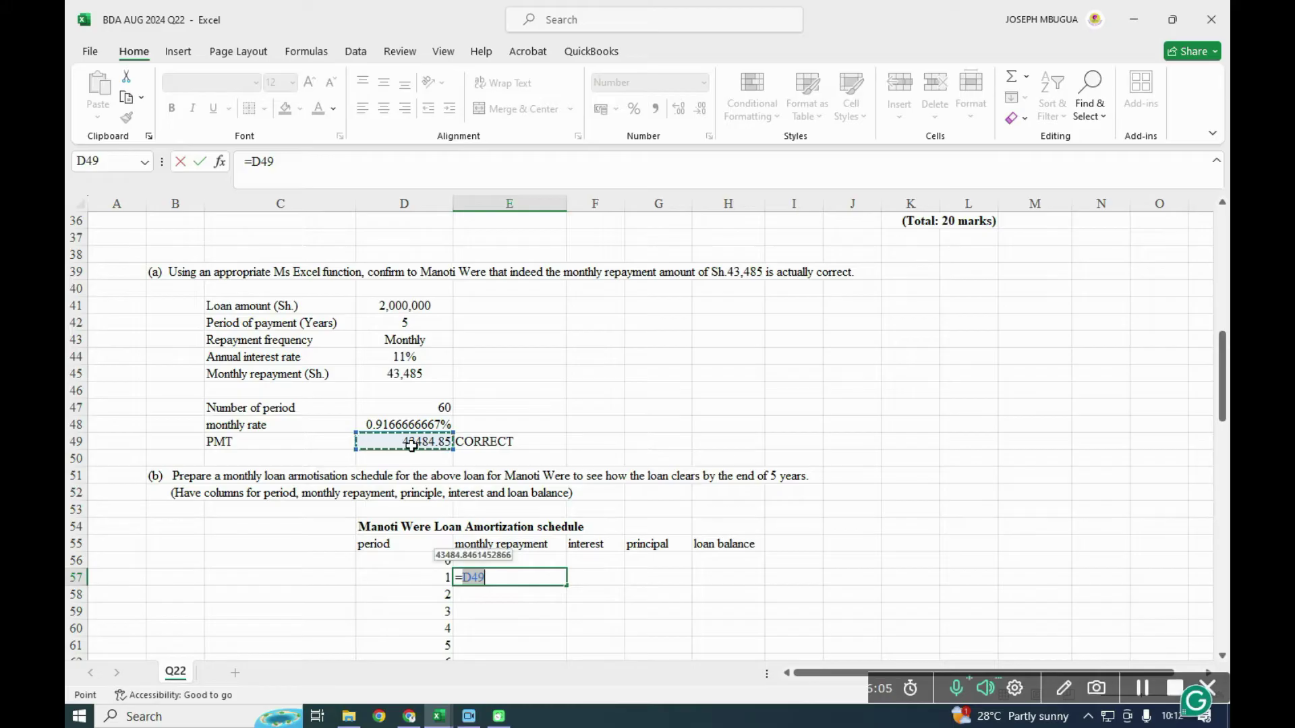
{"action": "key", "text": "F4"}
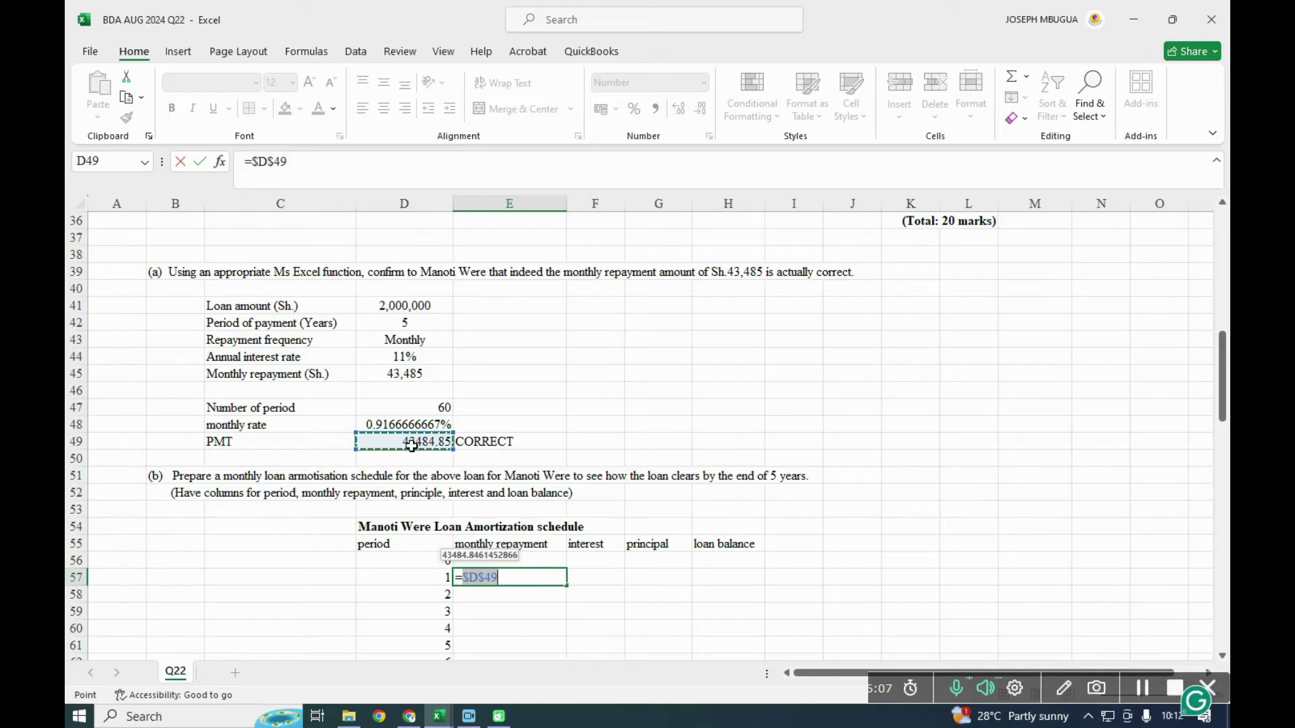
{"action": "key", "text": "Return"}
{"action": "left_click", "coordinate": [550, 580]}
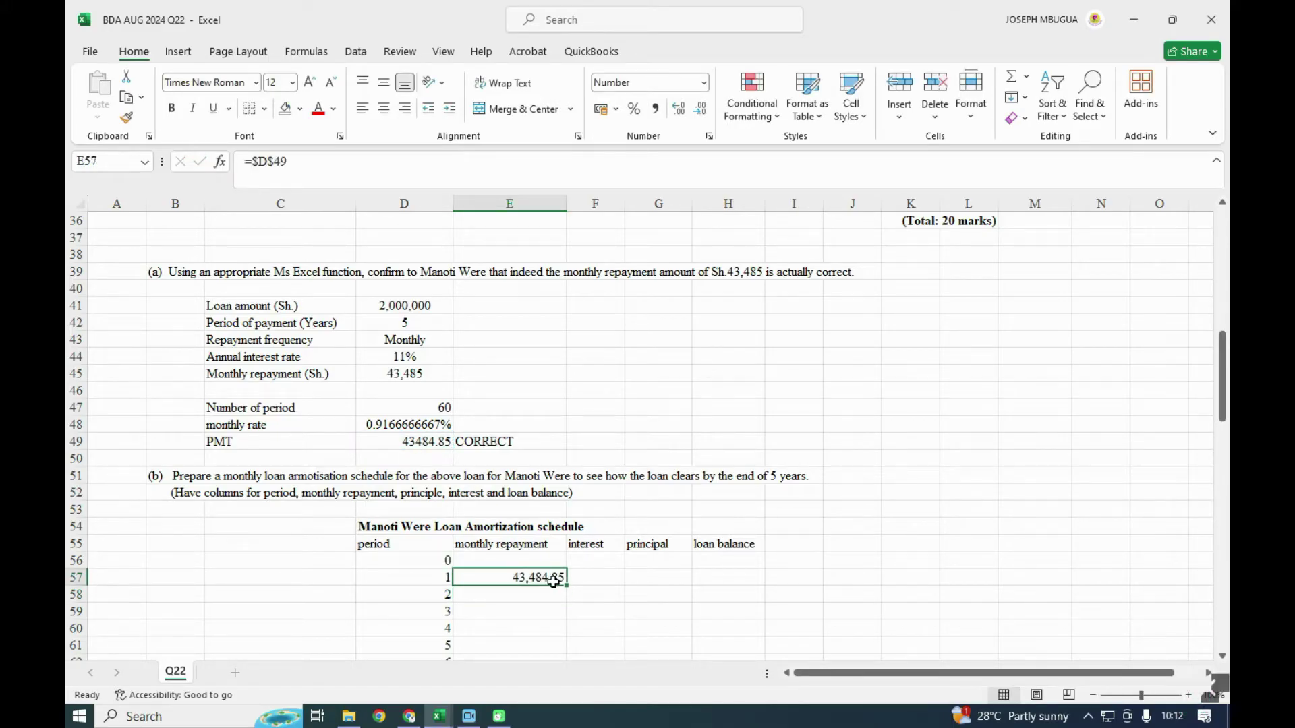
{"action": "double_click", "coordinate": [568, 586]}
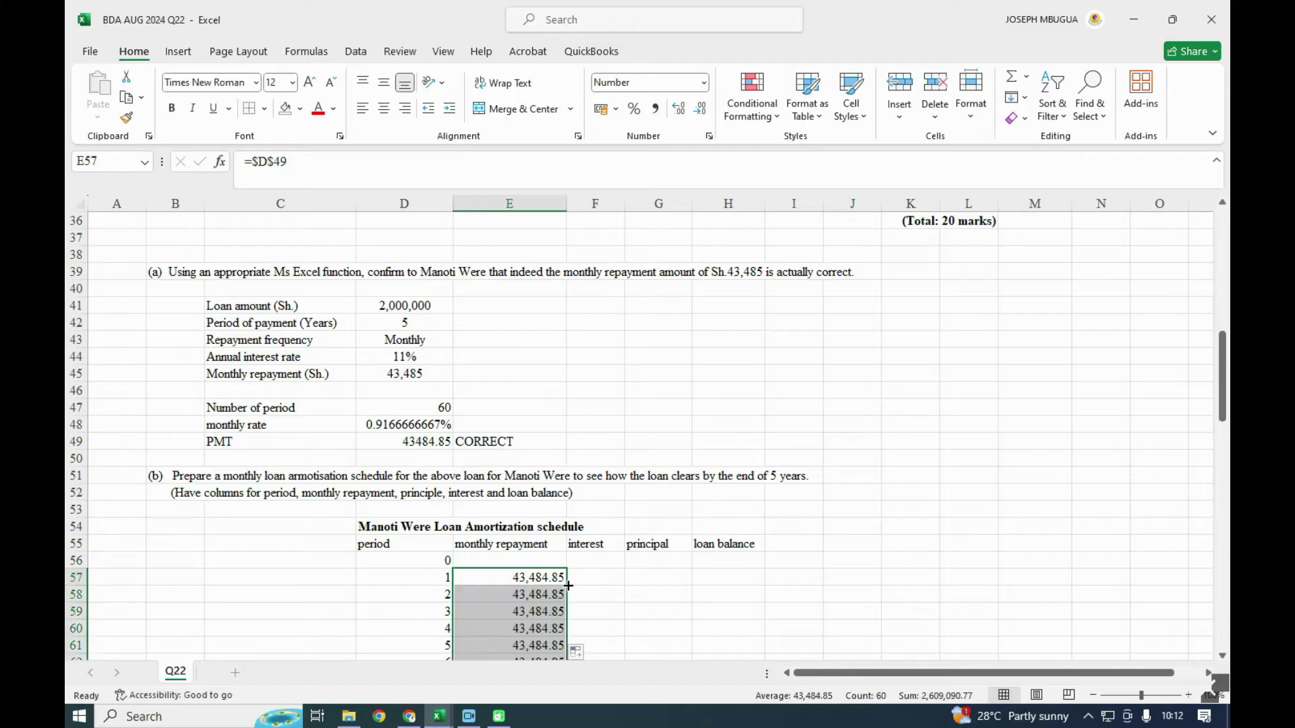
{"action": "scroll", "coordinate": [569, 586], "scroll_direction": "down", "scroll_amount": 18}
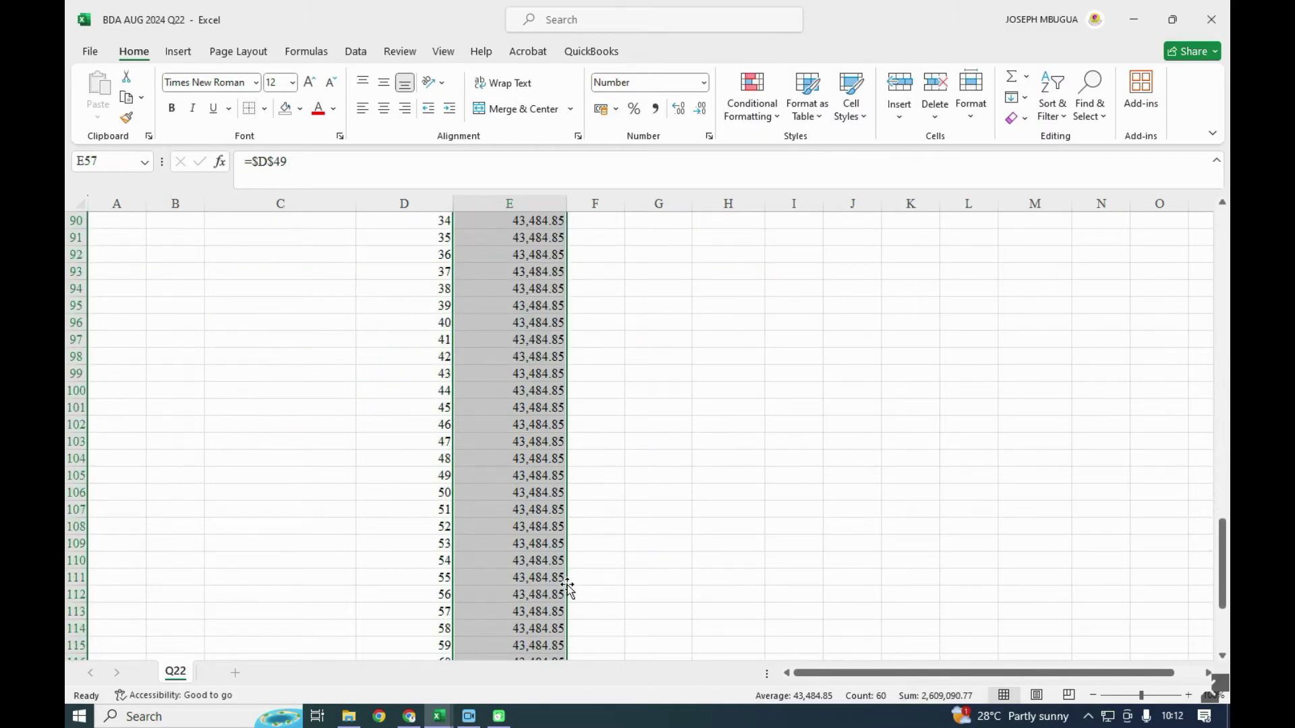
{"action": "scroll", "coordinate": [568, 586], "scroll_direction": "down", "scroll_amount": 3}
{"action": "scroll", "coordinate": [568, 586], "scroll_direction": "up", "scroll_amount": 18}
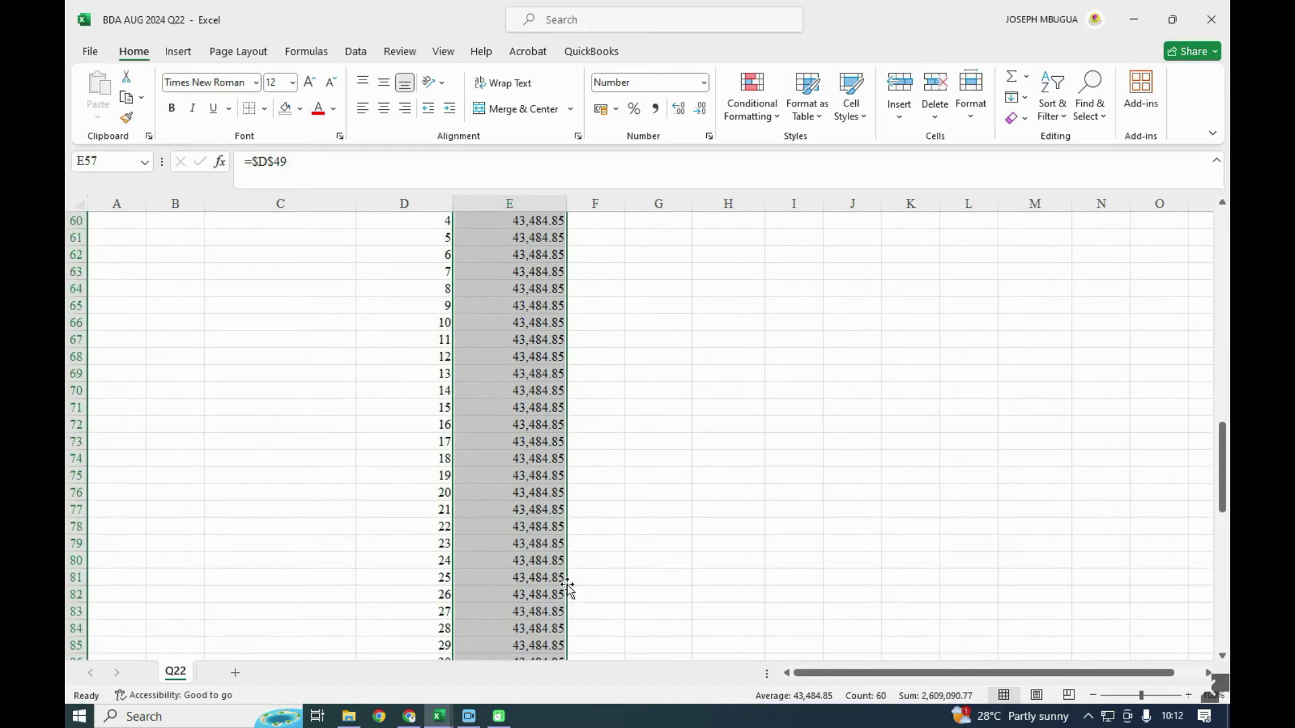
{"action": "left_click", "coordinate": [587, 424]}
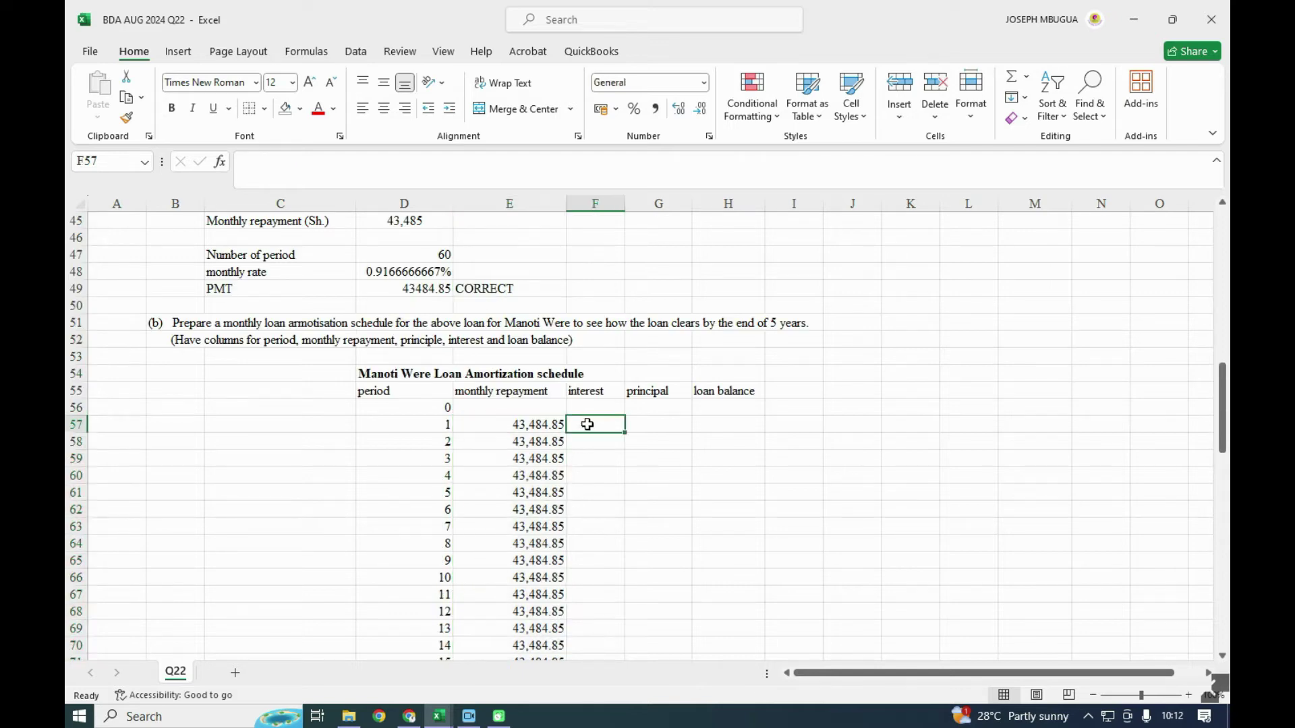
Step: Set the opening loan balance in H56 to =D41, giving 2,000,000
{"action": "type", "text": "="}
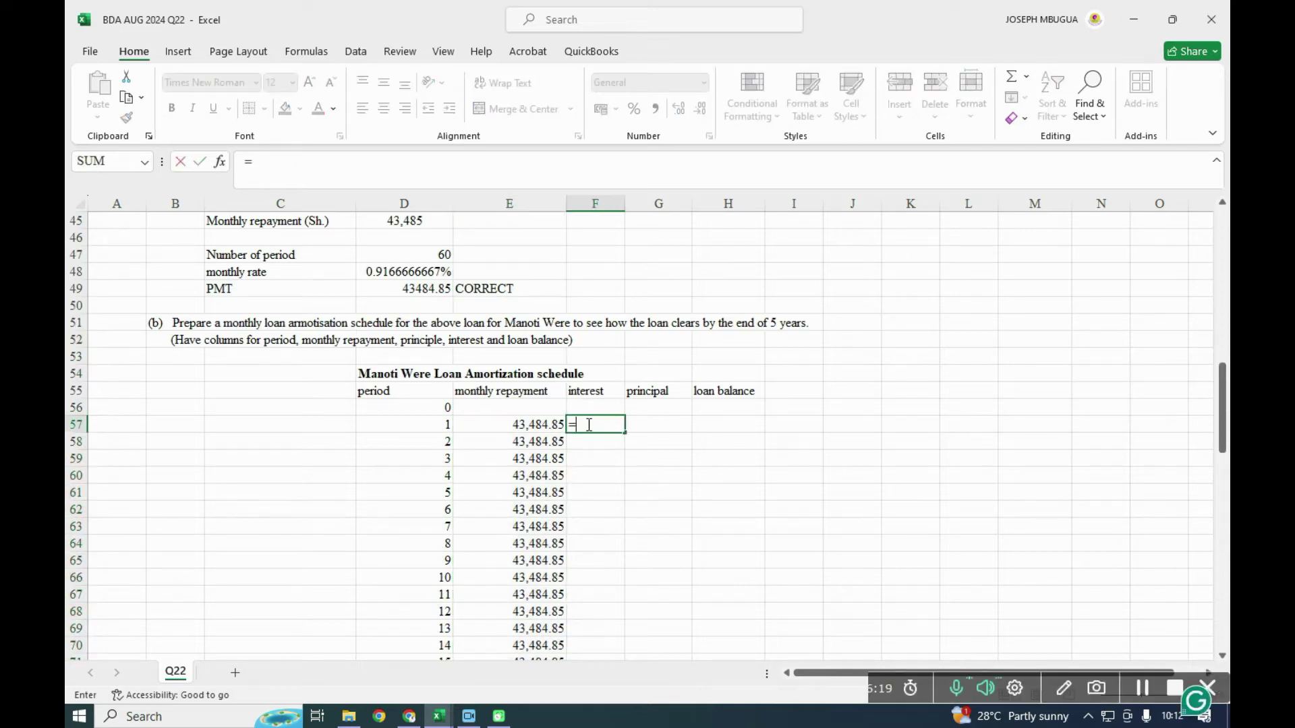
{"action": "key", "text": "BackSpace"}
{"action": "left_click", "coordinate": [700, 409]}
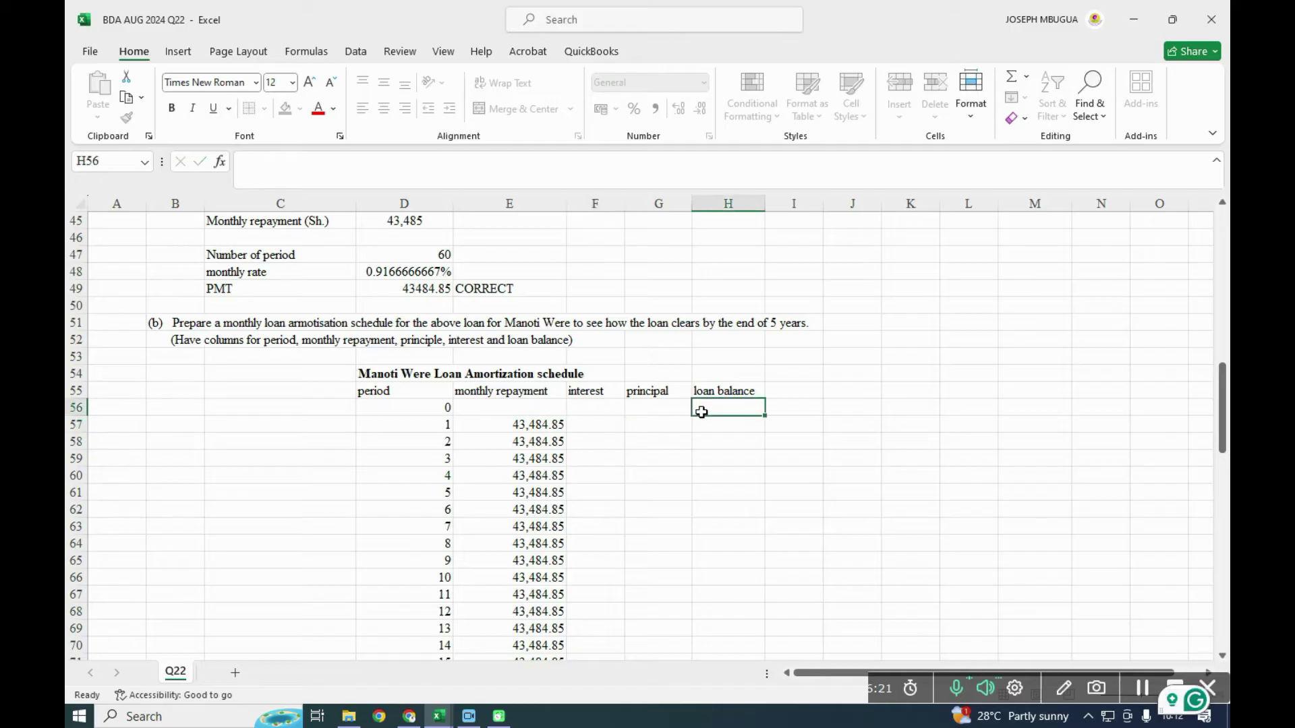
{"action": "type", "text": "="}
{"action": "scroll", "coordinate": [450, 295], "scroll_direction": "up", "scroll_amount": 2}
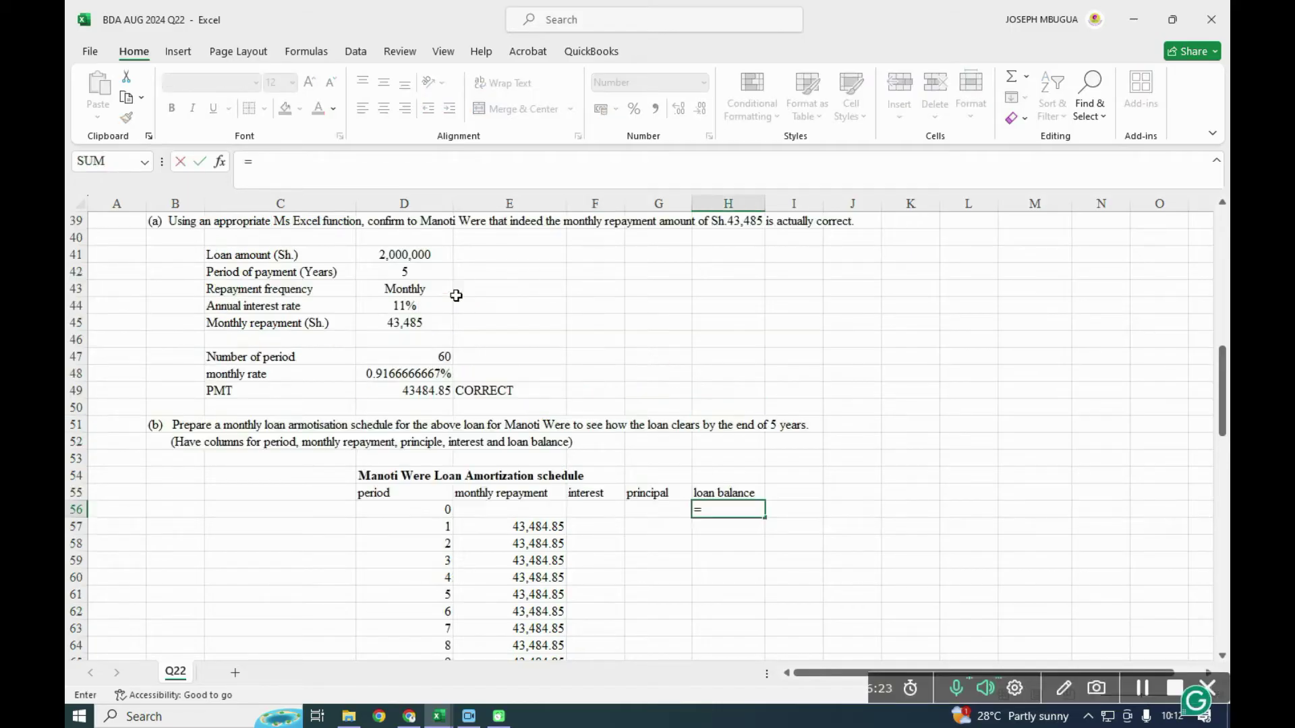
{"action": "left_click", "coordinate": [395, 255]}
{"action": "key", "text": "Return"}
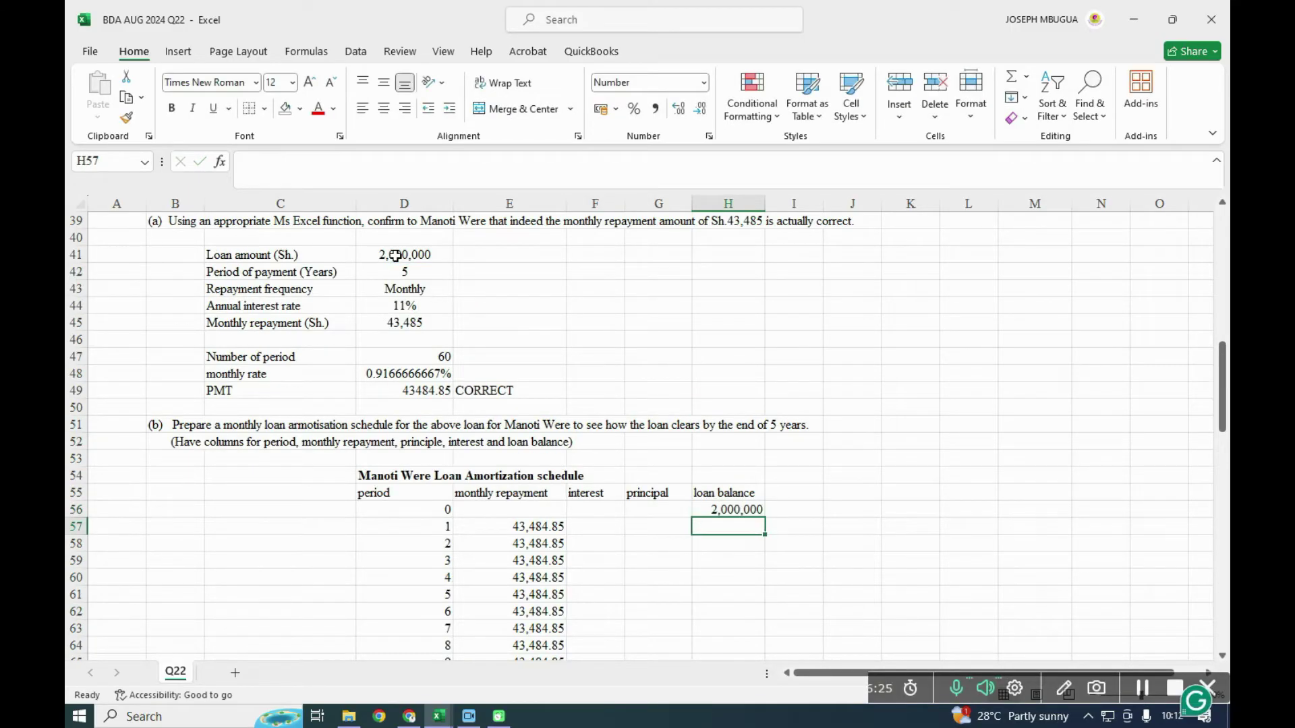
Step: Enter =H56*$D$48 in F57 so period 1's interest shows 18333.33
{"action": "left_click", "coordinate": [585, 525]}
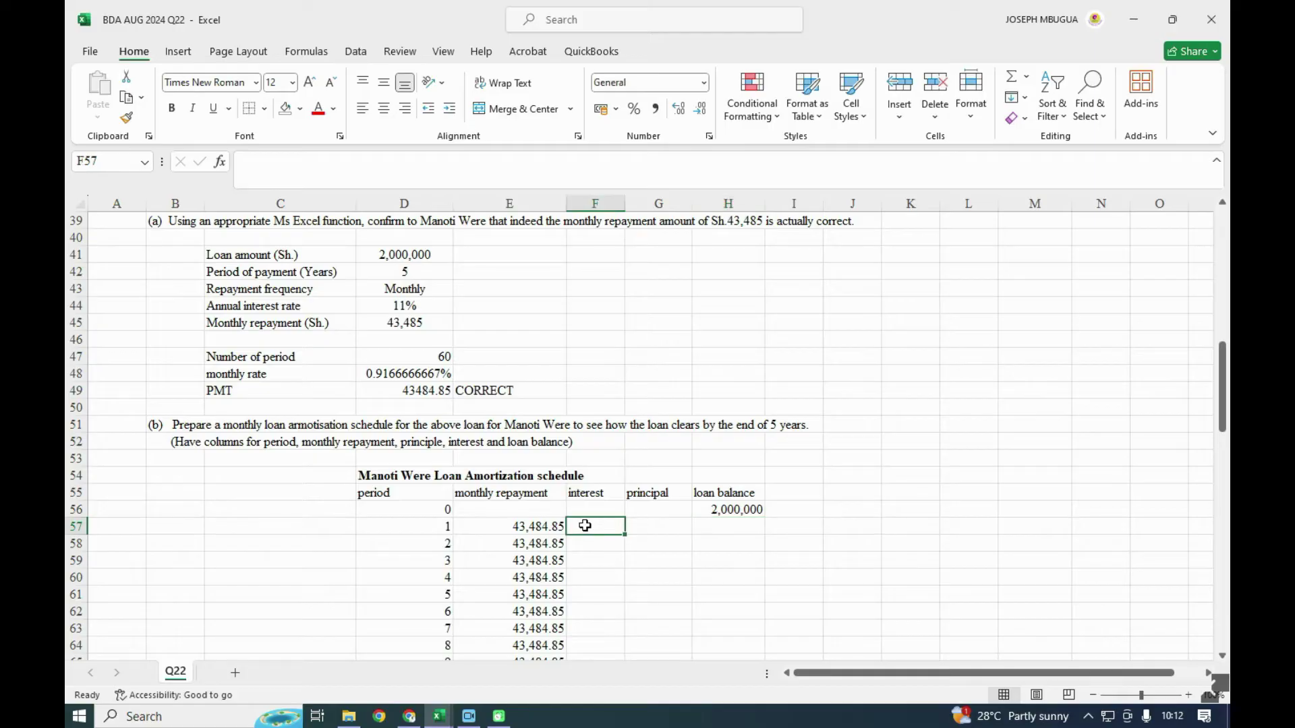
{"action": "type", "text": "="}
{"action": "left_click", "coordinate": [730, 510]}
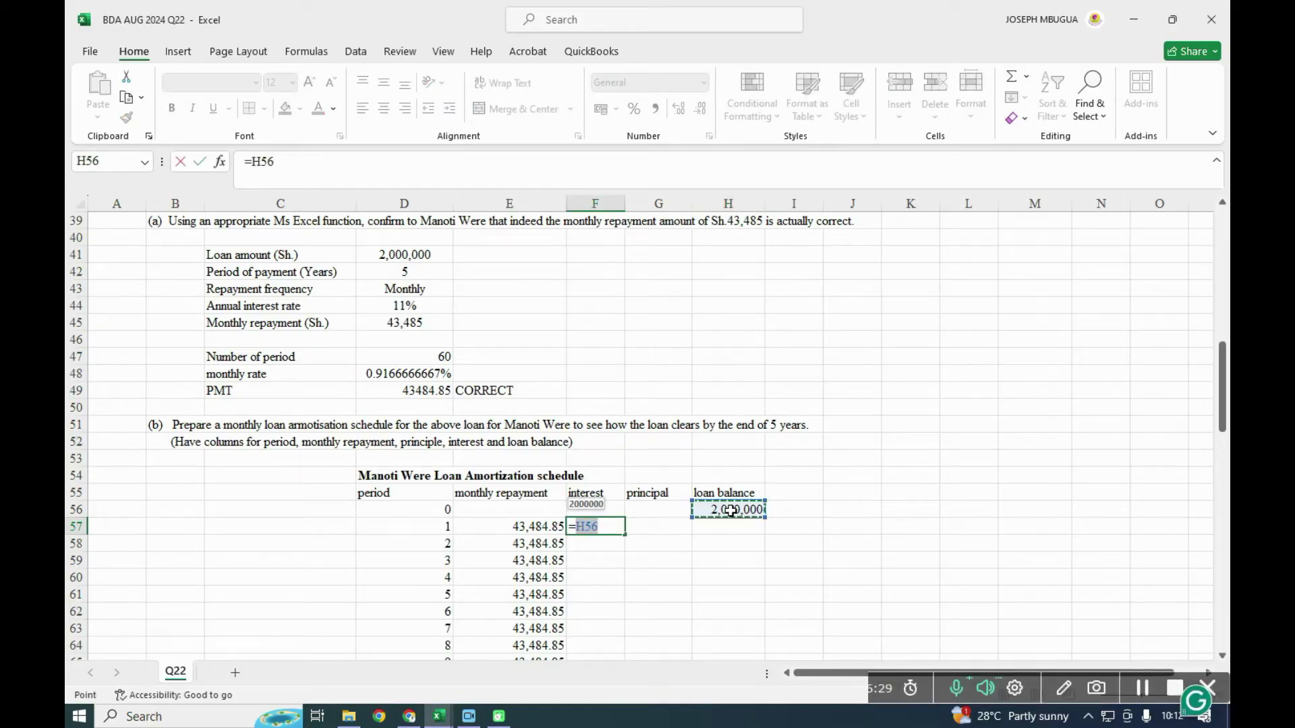
{"action": "type", "text": "*"}
{"action": "left_click", "coordinate": [407, 375]}
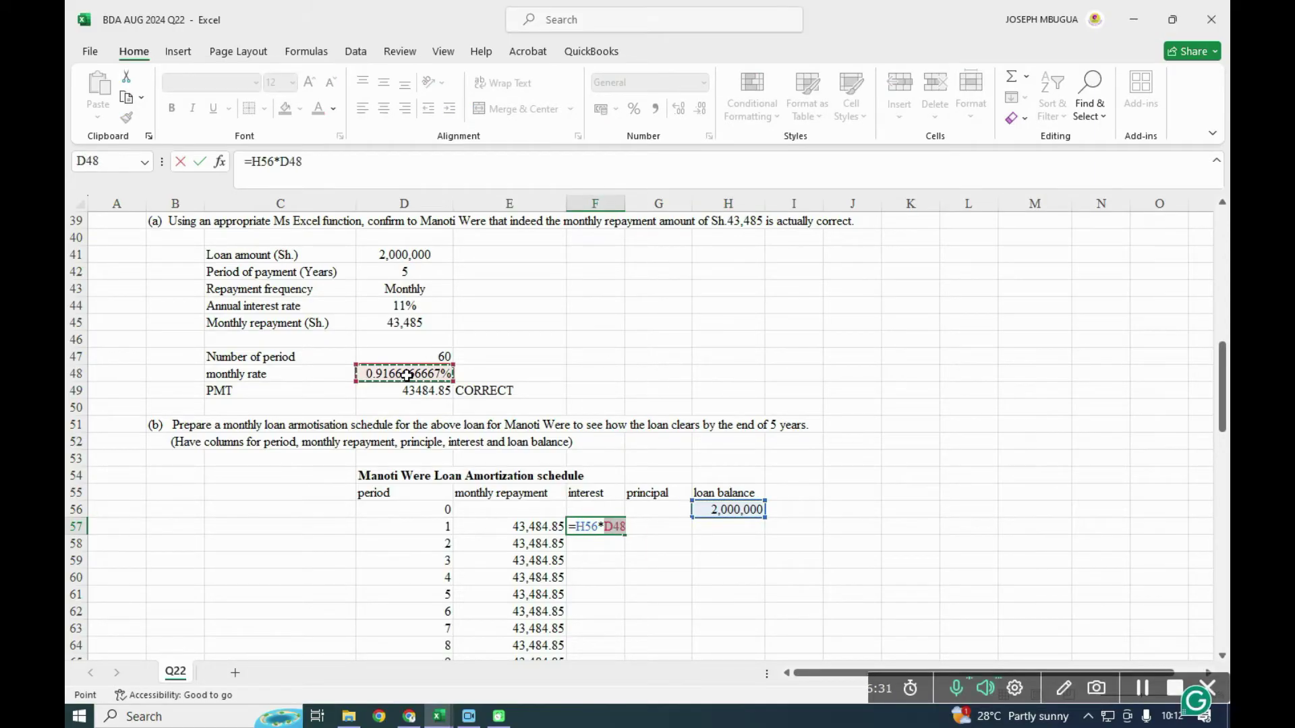
{"action": "key", "text": "F4"}
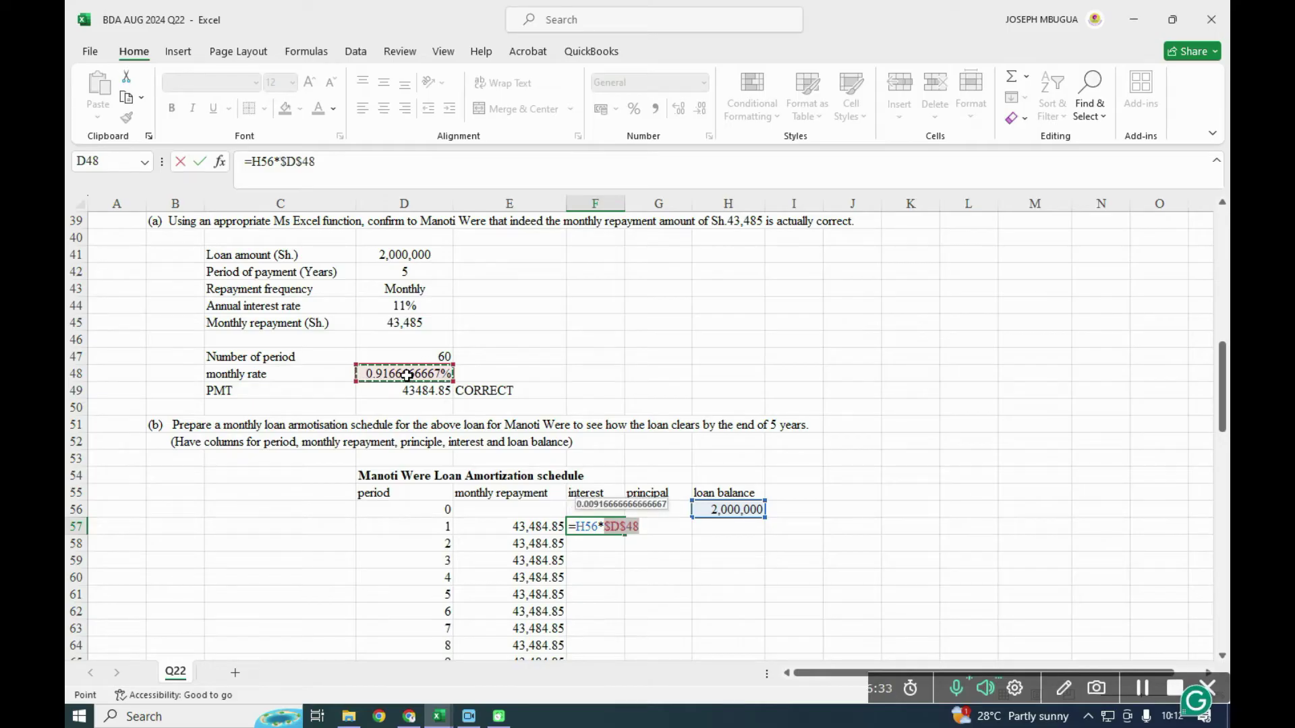
{"action": "key", "text": "Return"}
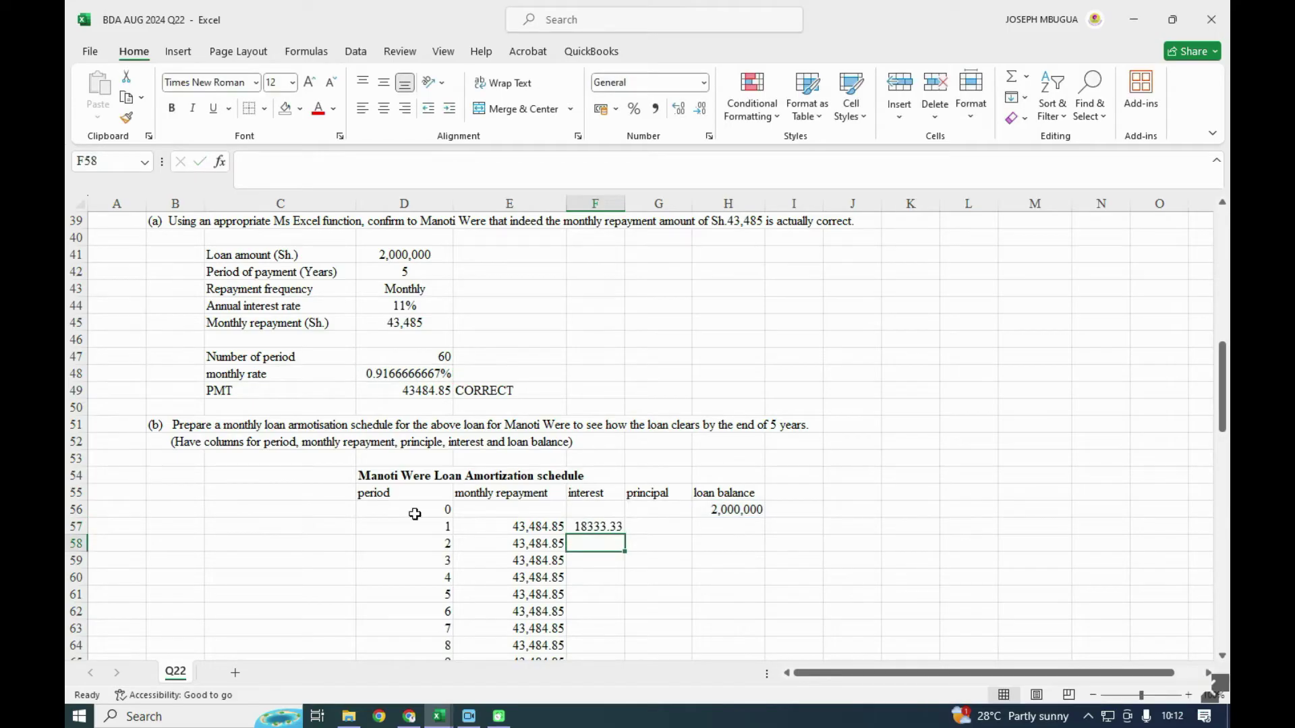
Step: Enter the principal formula in G57 as repayment E57 minus interest F57, giving 25,152
{"action": "left_click", "coordinate": [641, 532]}
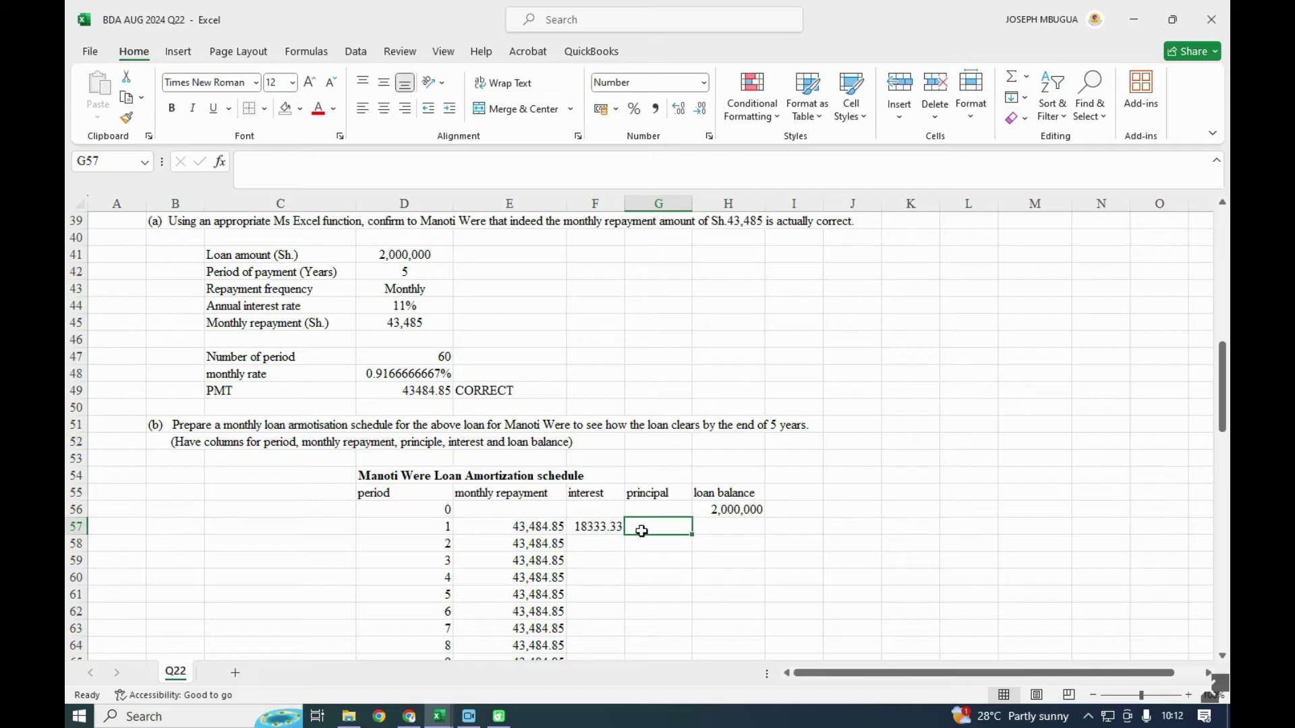
{"action": "type", "text": "="}
{"action": "left_click", "coordinate": [548, 526]}
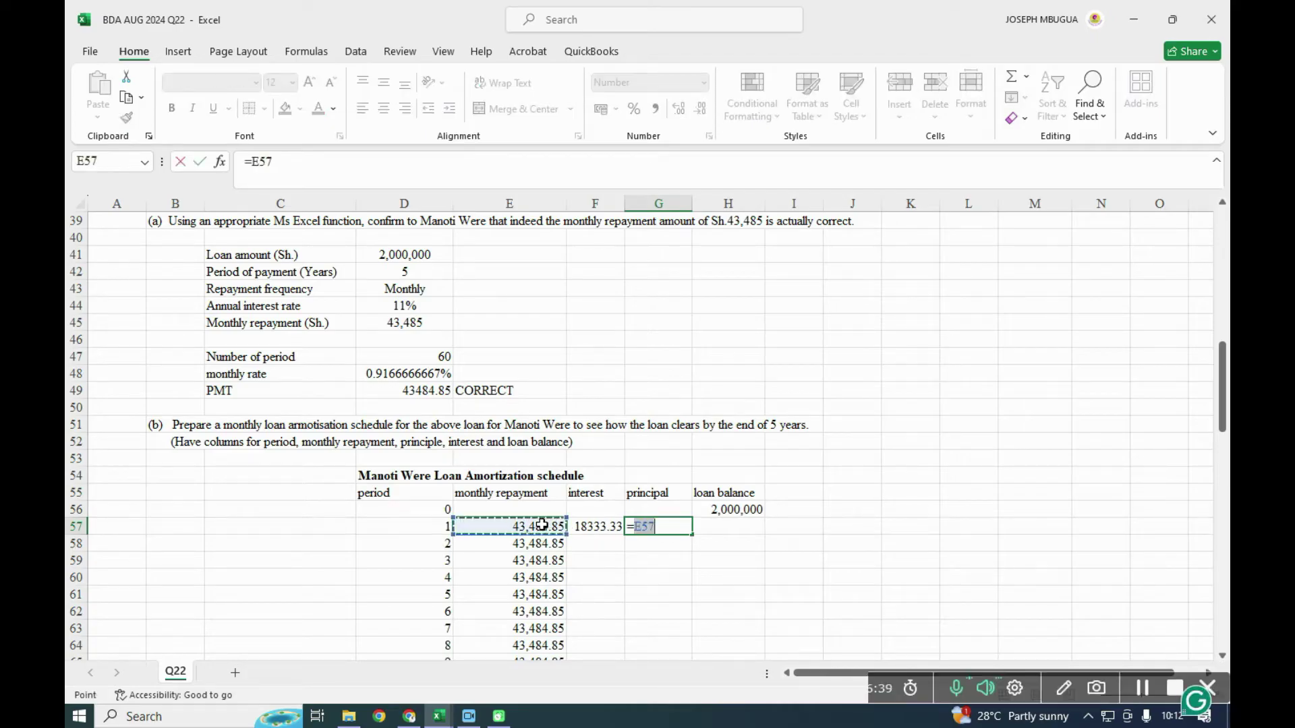
{"action": "key", "text": "F4"}
{"action": "type", "text": "-"}
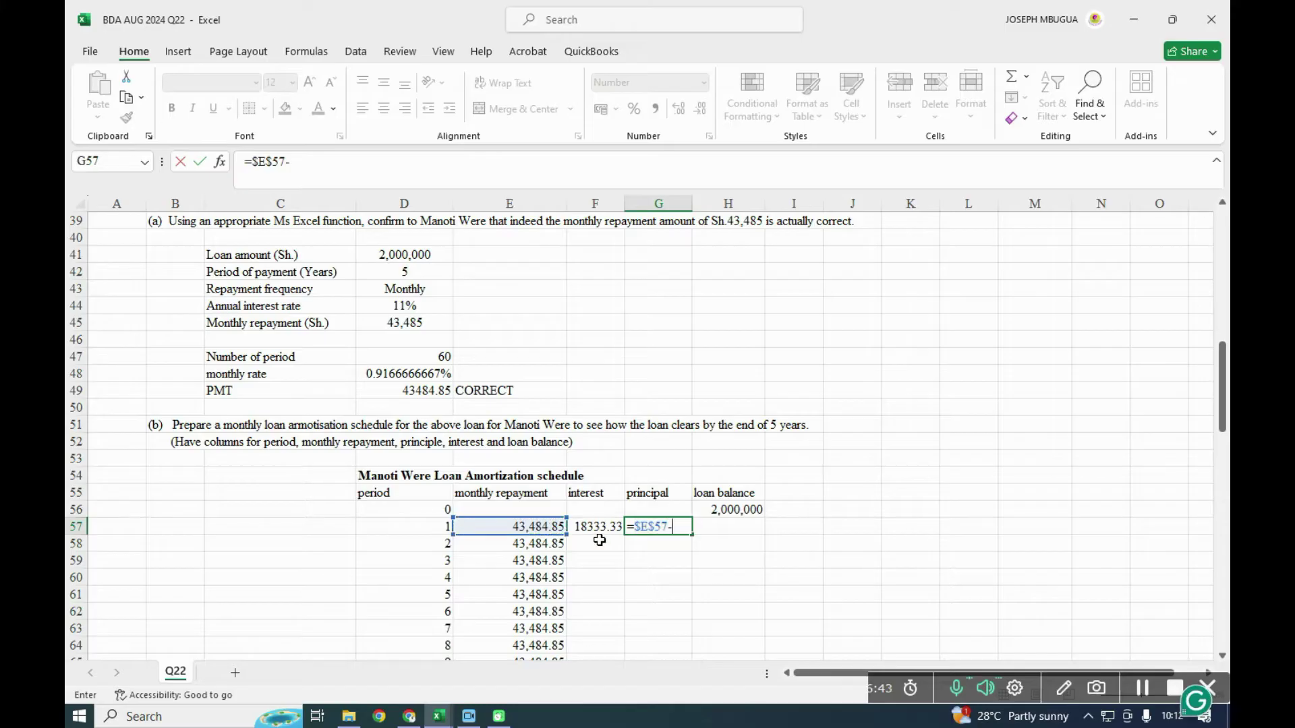
{"action": "left_click", "coordinate": [605, 526]}
{"action": "key", "text": "Return"}
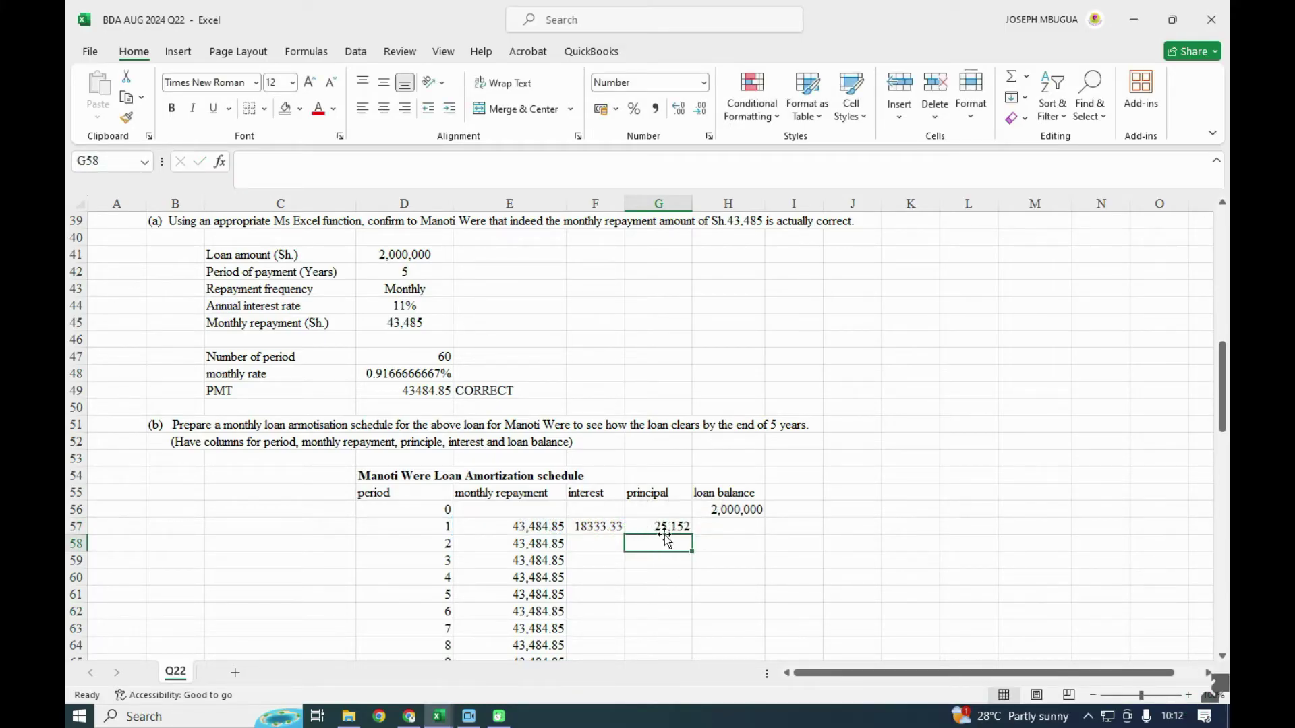
{"action": "left_click", "coordinate": [713, 528]}
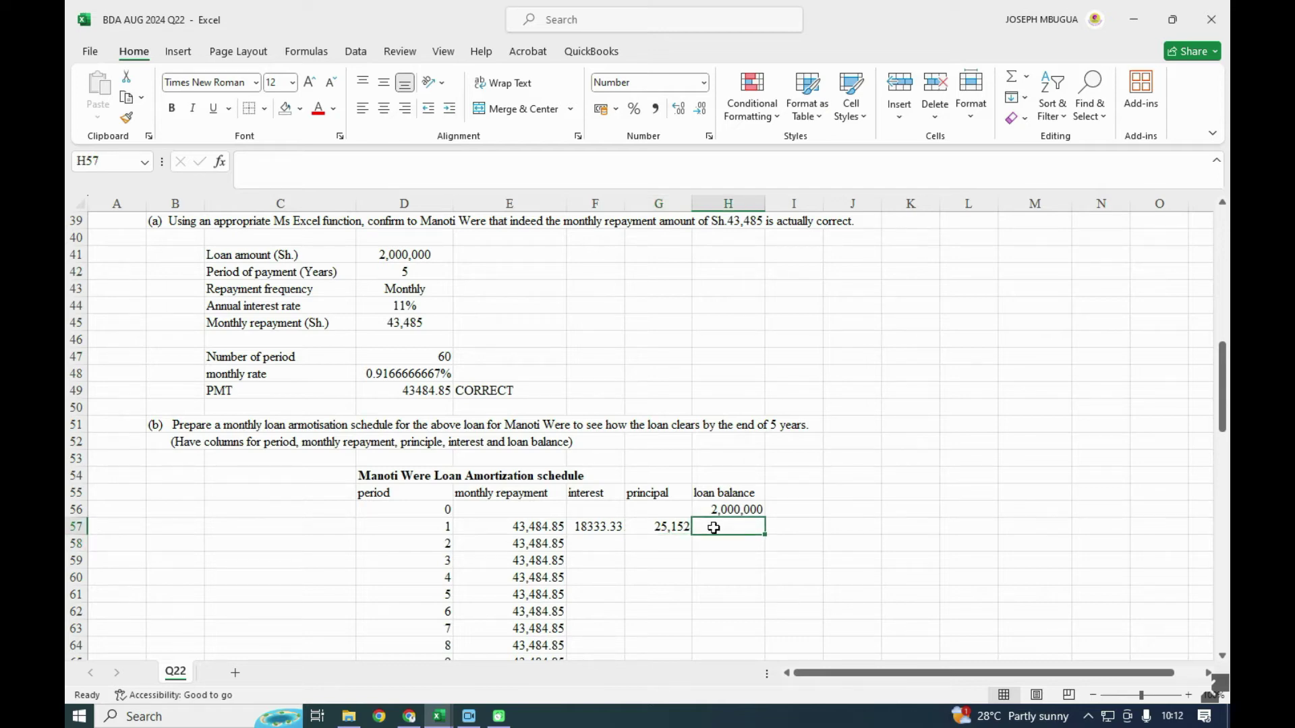
Step: Enter =H56-G57 in H57 for period 1's loan balance
{"action": "type", "text": "="}
{"action": "left_click", "coordinate": [727, 510]}
{"action": "type", "text": "-"}
{"action": "left_click", "coordinate": [673, 527]}
{"action": "key", "text": "Return"}
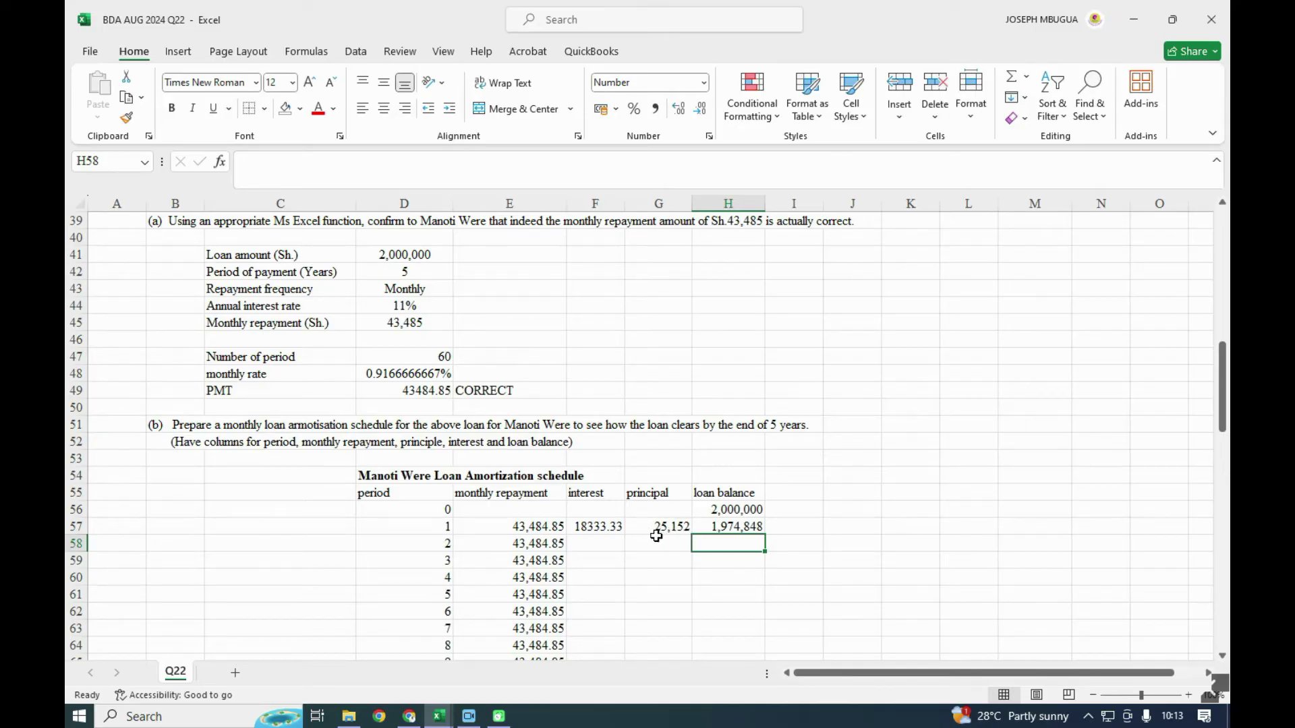
Step: Fill F57:H57 down through row 116 so the balance reaches 0 at period 60
{"action": "left_click_drag", "start_coordinate": [585, 529], "coordinate": [763, 537]}
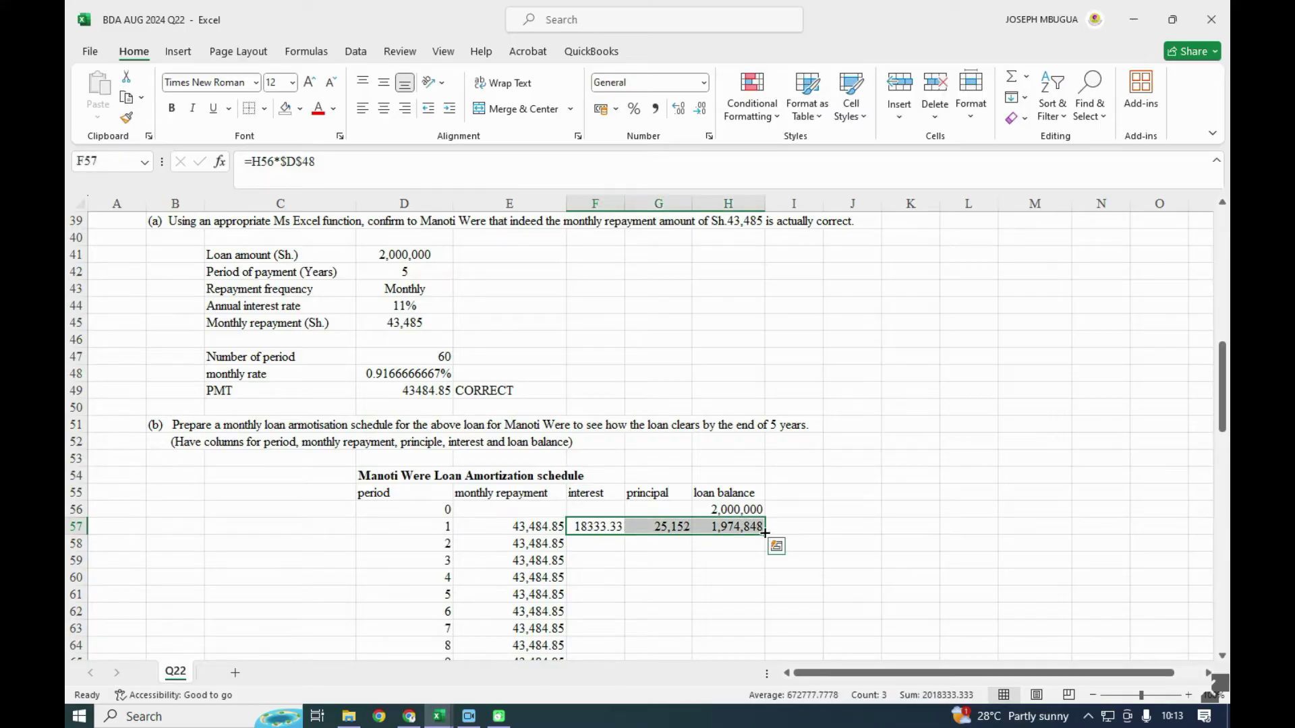
{"action": "double_click", "coordinate": [764, 534]}
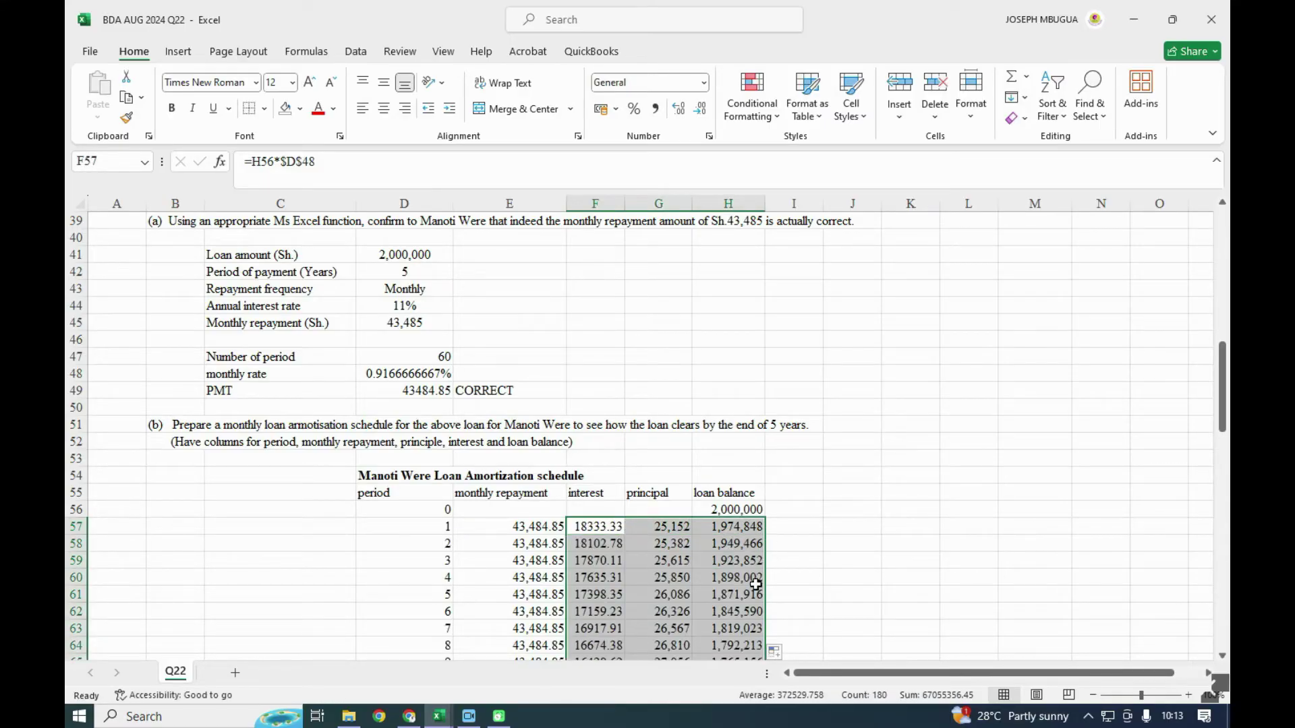
{"action": "scroll", "coordinate": [756, 585], "scroll_direction": "down", "scroll_amount": 16}
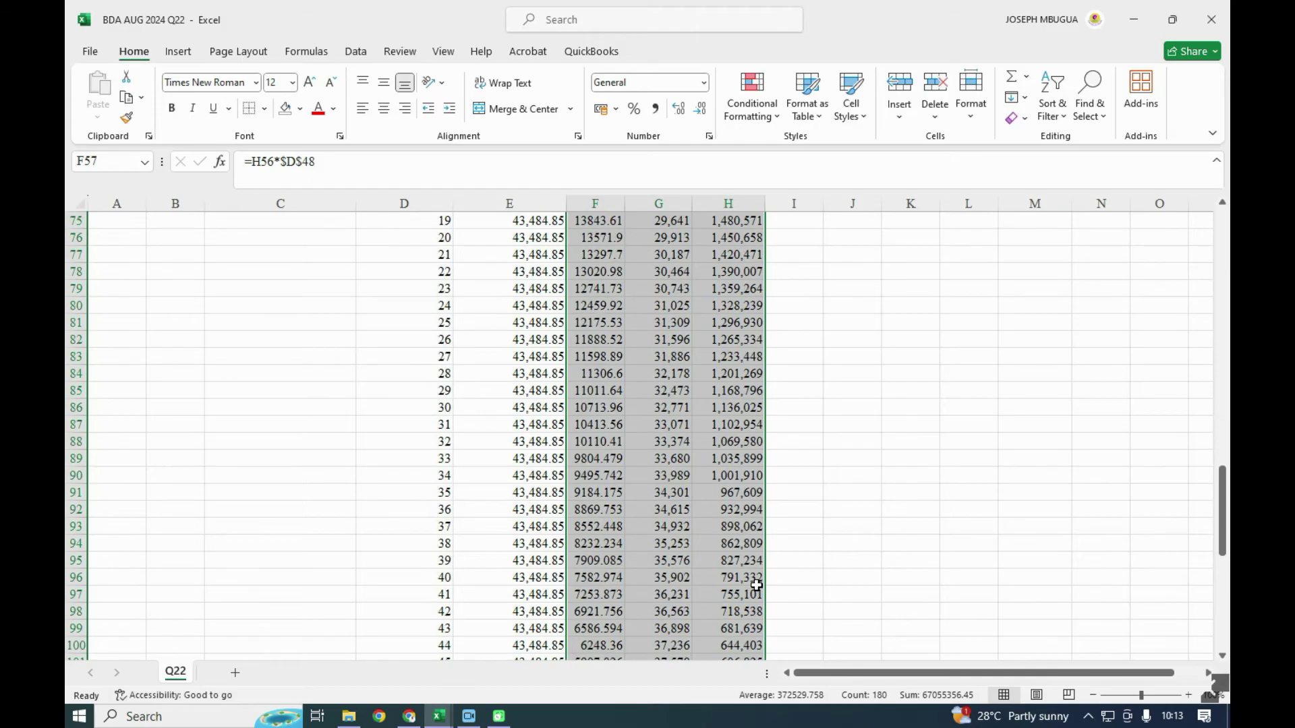
{"action": "scroll", "coordinate": [756, 585], "scroll_direction": "down", "scroll_amount": 4}
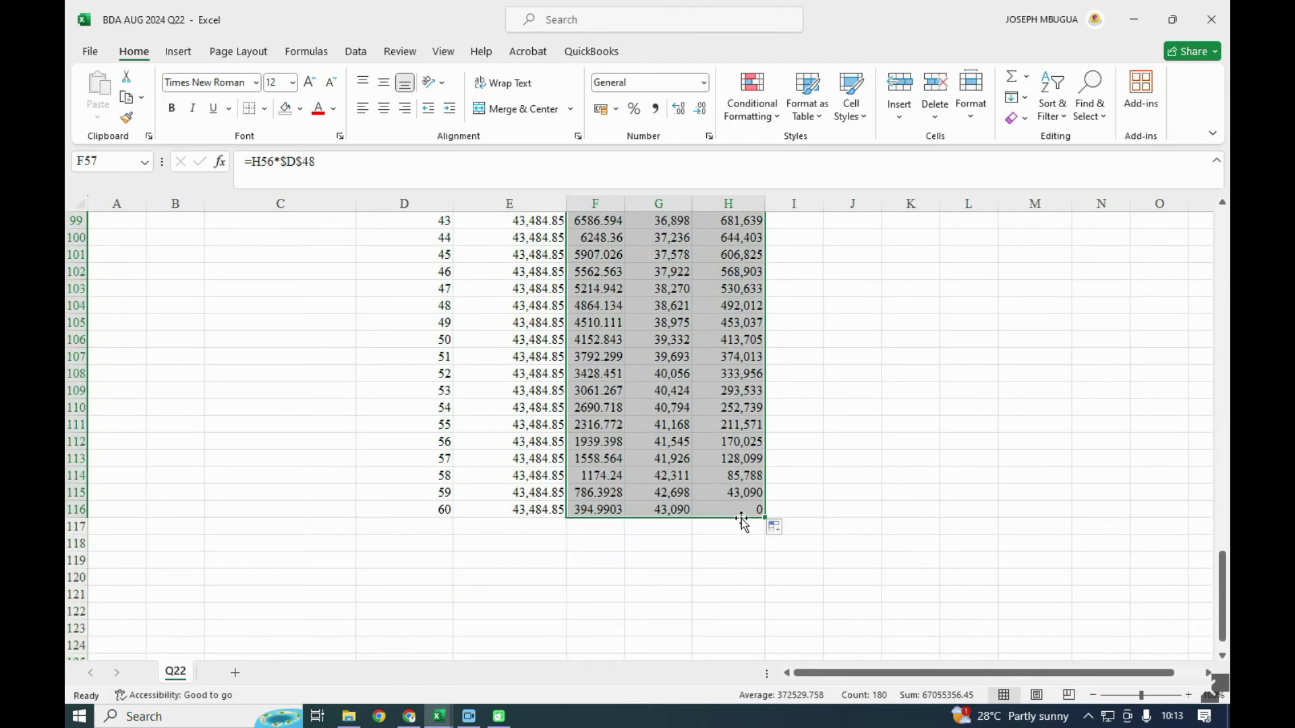
{"action": "scroll", "coordinate": [703, 599], "scroll_direction": "up", "scroll_amount": 6}
{"action": "scroll", "coordinate": [703, 599], "scroll_direction": "up", "scroll_amount": 11}
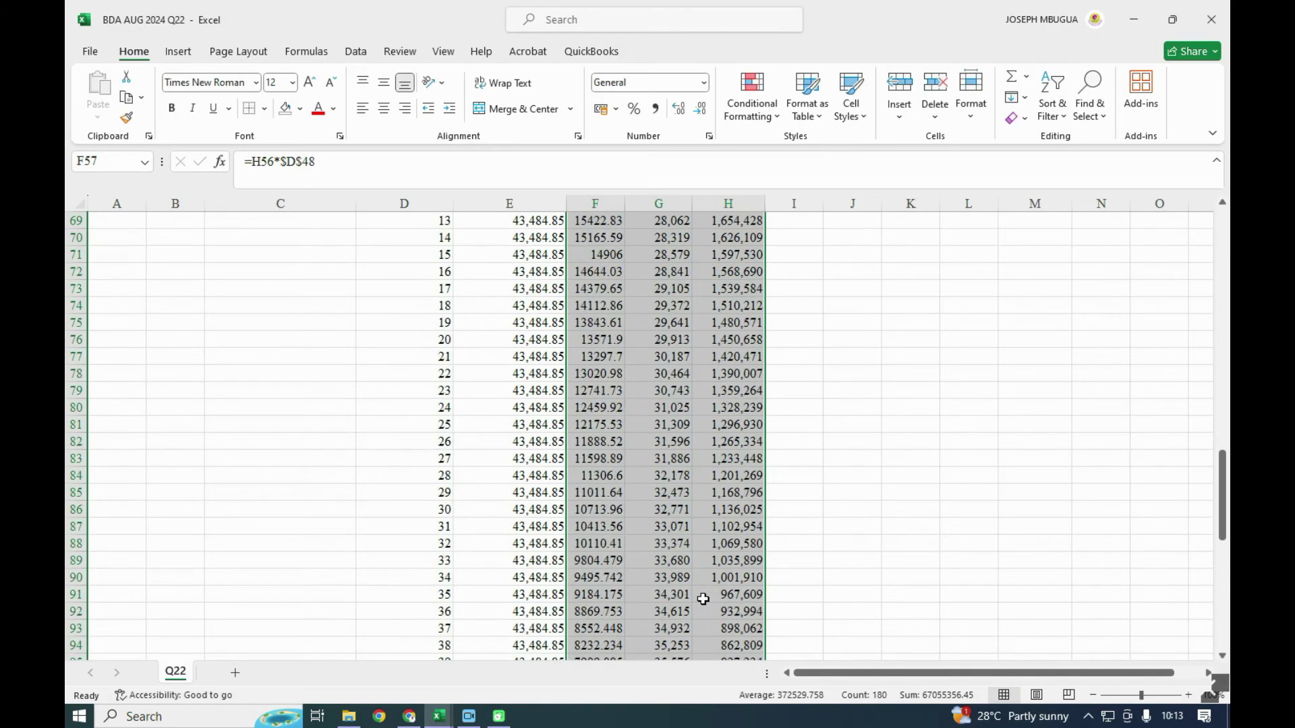
Step: Give the title and heading rows D54:H55 a thick bottom border
{"action": "left_click_drag", "start_coordinate": [364, 343], "coordinate": [709, 330]}
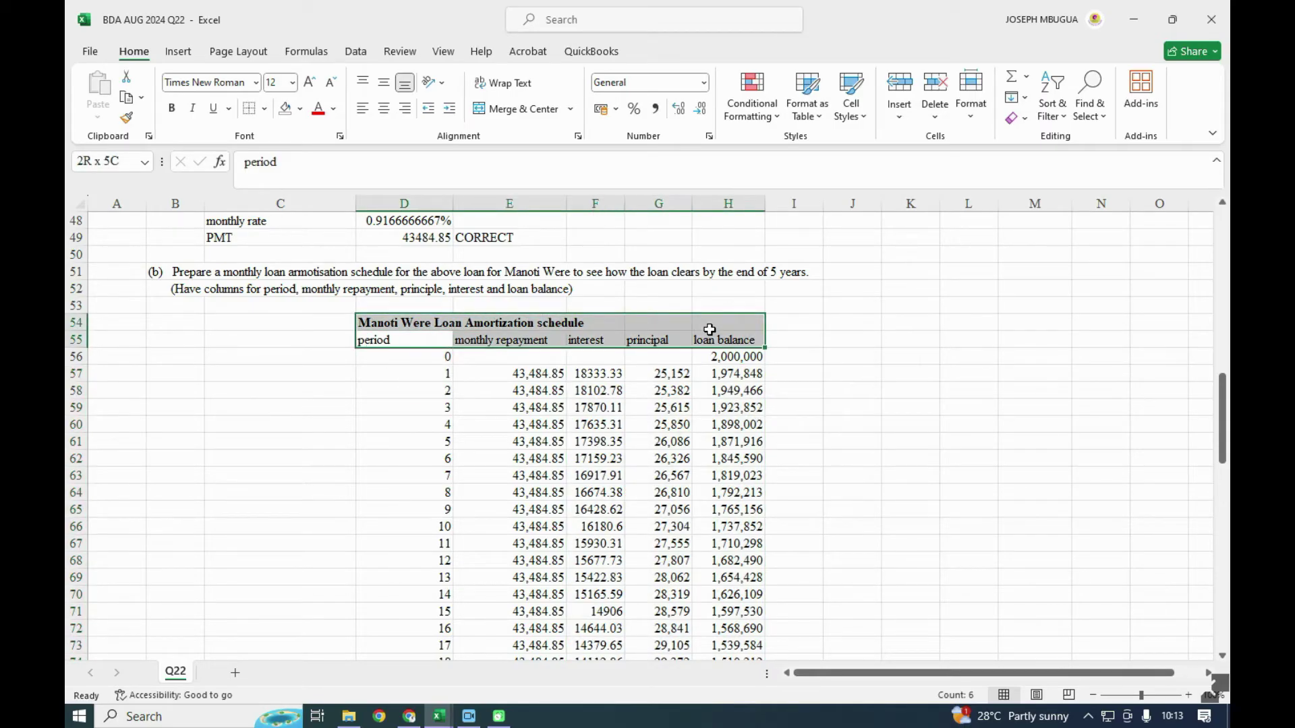
{"action": "left_click_drag", "start_coordinate": [711, 331], "coordinate": [711, 330]}
{"action": "left_click", "coordinate": [265, 109]}
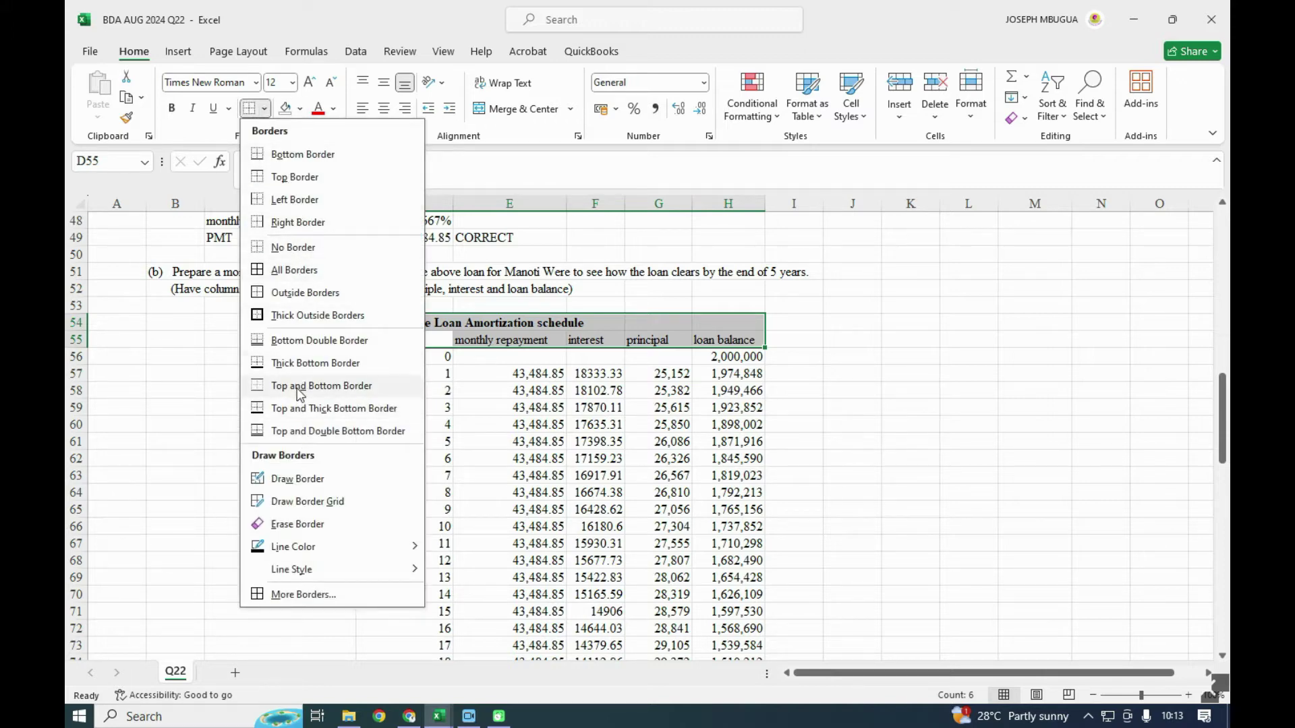
{"action": "left_click", "coordinate": [297, 363]}
Step: Merge and centre the schedule title across D54:H54
{"action": "left_click", "coordinate": [682, 318]}
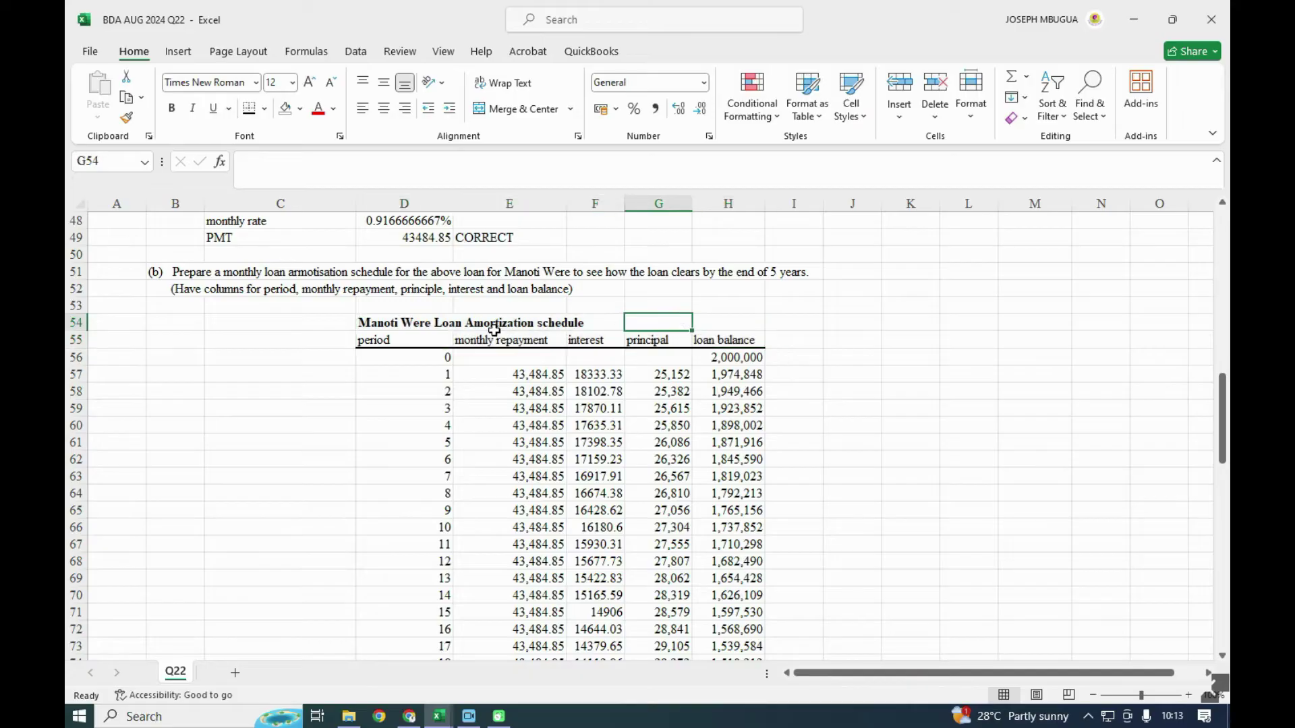
{"action": "left_click", "coordinate": [423, 319]}
{"action": "left_click_drag", "start_coordinate": [422, 319], "coordinate": [721, 319]}
{"action": "left_click", "coordinate": [519, 109]}
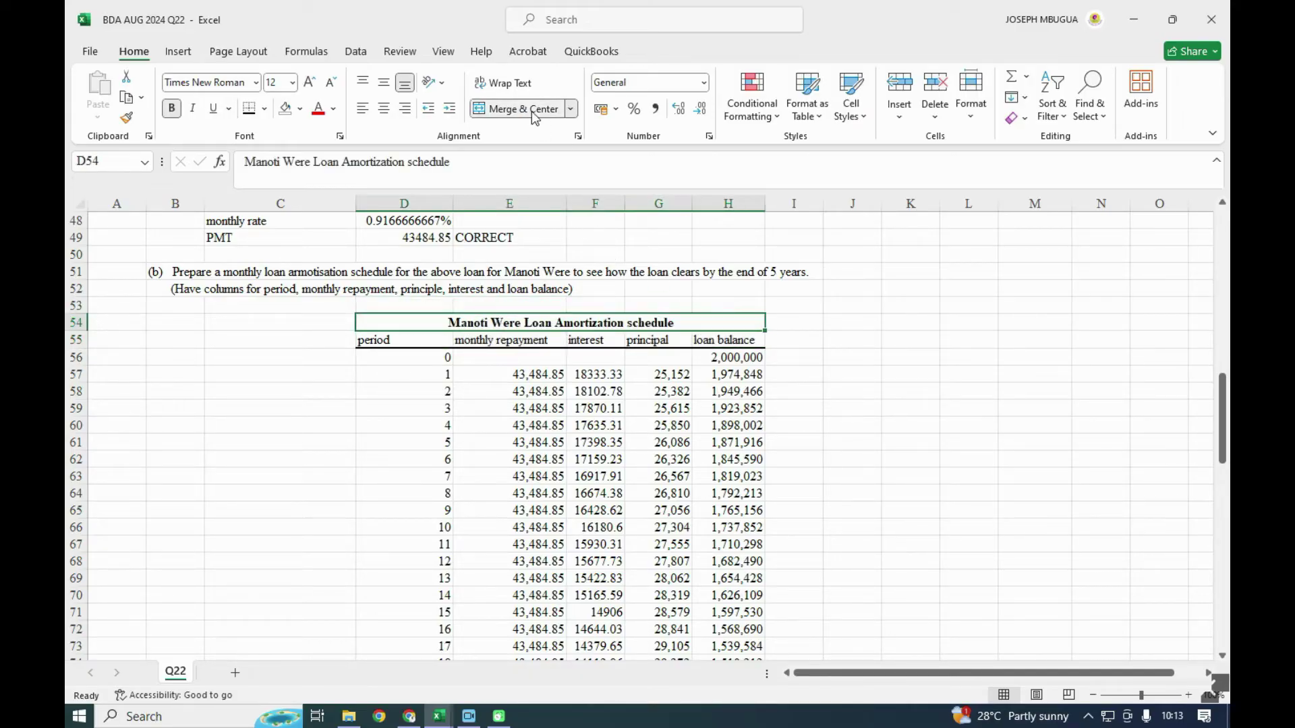
{"action": "left_click", "coordinate": [806, 423]}
{"action": "scroll", "coordinate": [840, 524], "scroll_direction": "down", "scroll_amount": 6}
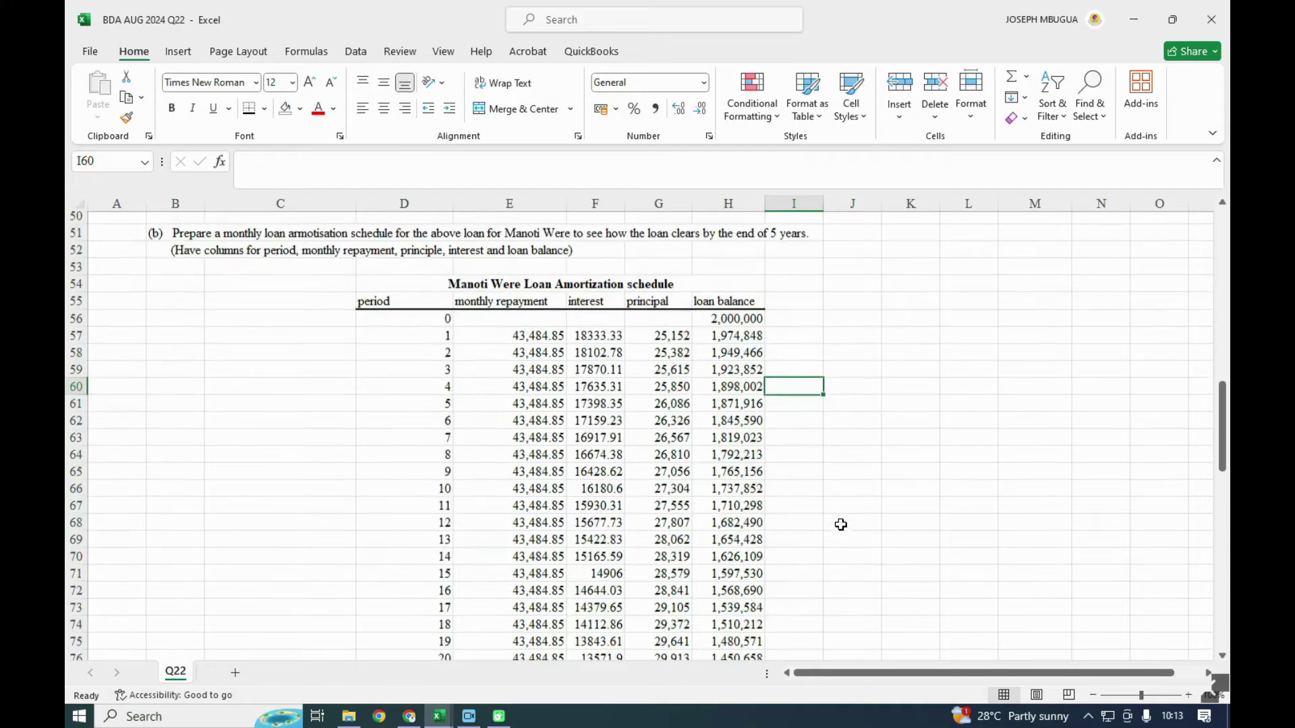
{"action": "scroll", "coordinate": [841, 526], "scroll_direction": "down", "scroll_amount": 9}
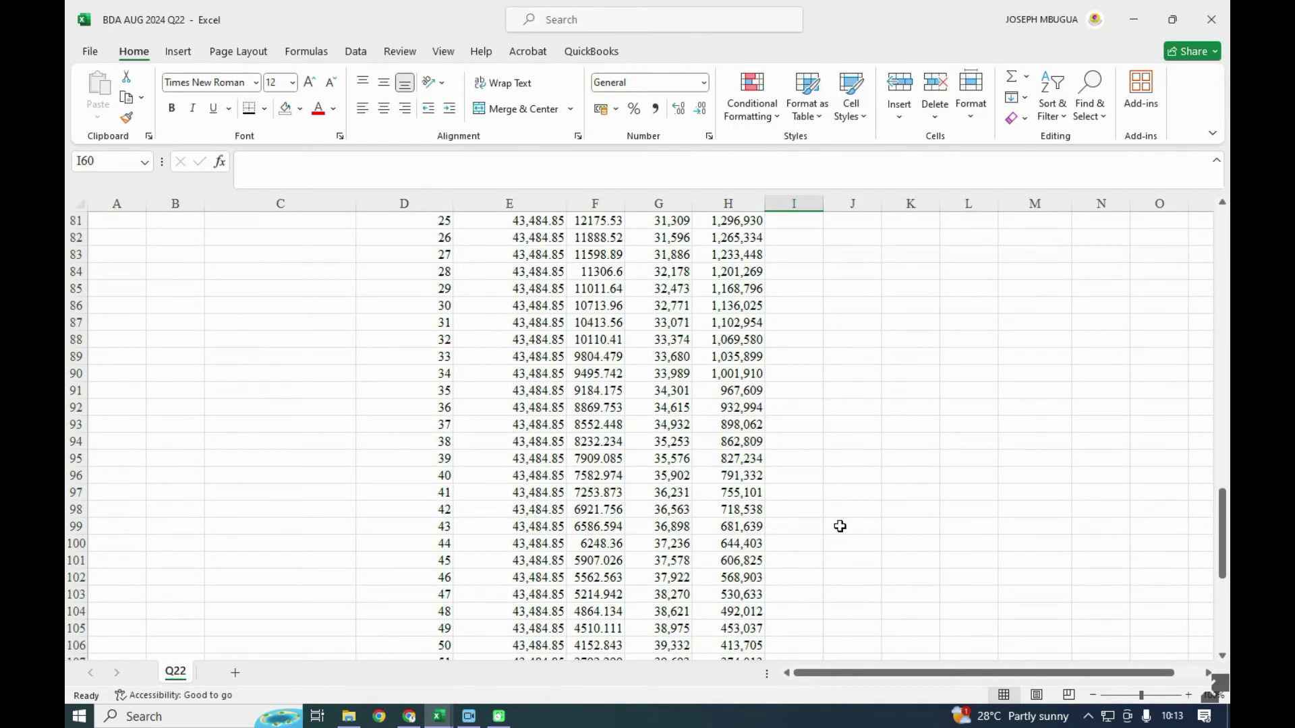
{"action": "scroll", "coordinate": [840, 526], "scroll_direction": "up", "scroll_amount": 11}
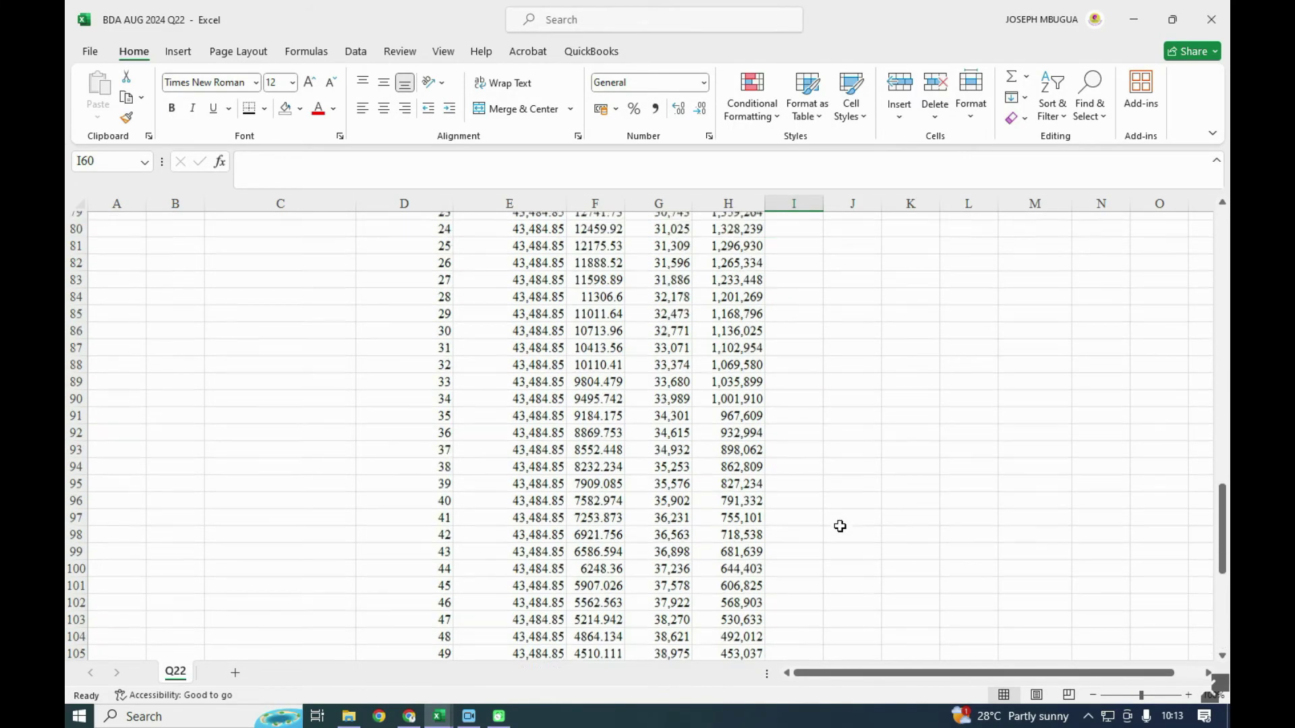
{"action": "scroll", "coordinate": [826, 531], "scroll_direction": "up", "scroll_amount": 7}
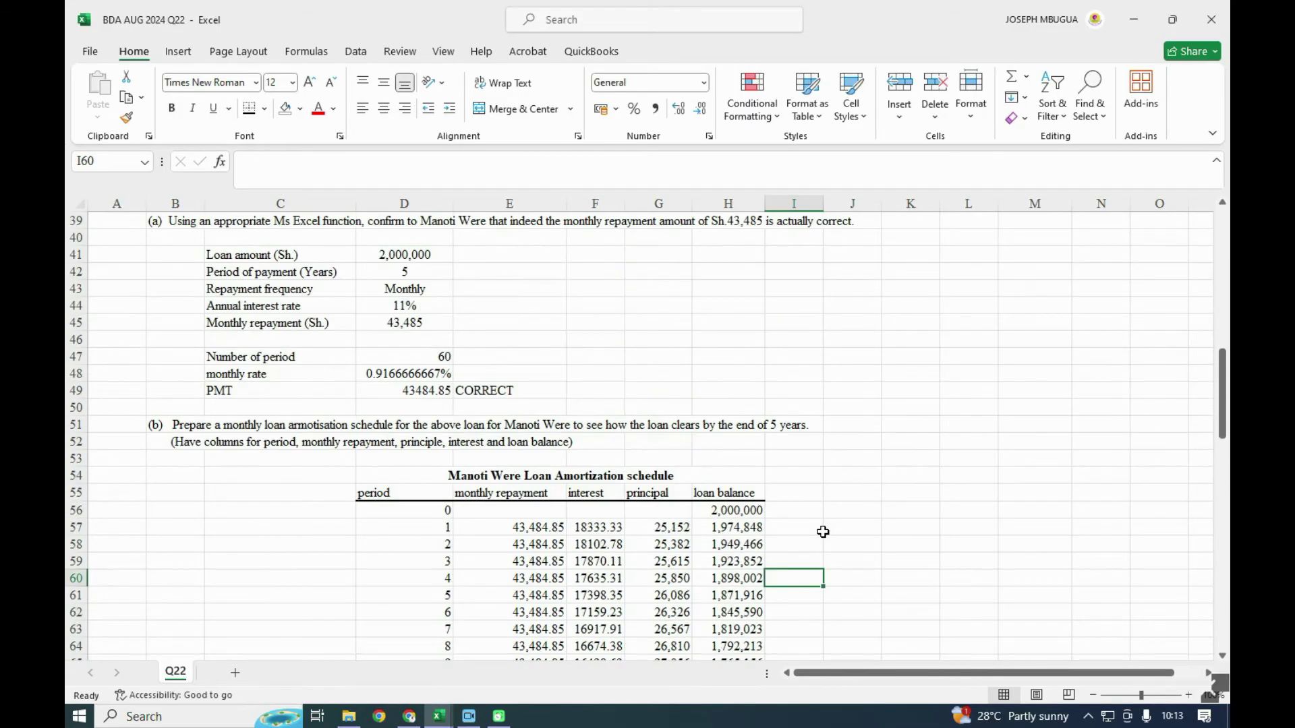
{"action": "scroll", "coordinate": [822, 532], "scroll_direction": "up", "scroll_amount": 4}
{"action": "scroll", "coordinate": [823, 532], "scroll_direction": "down", "scroll_amount": 16}
{"action": "scroll", "coordinate": [823, 532], "scroll_direction": "down", "scroll_amount": 8}
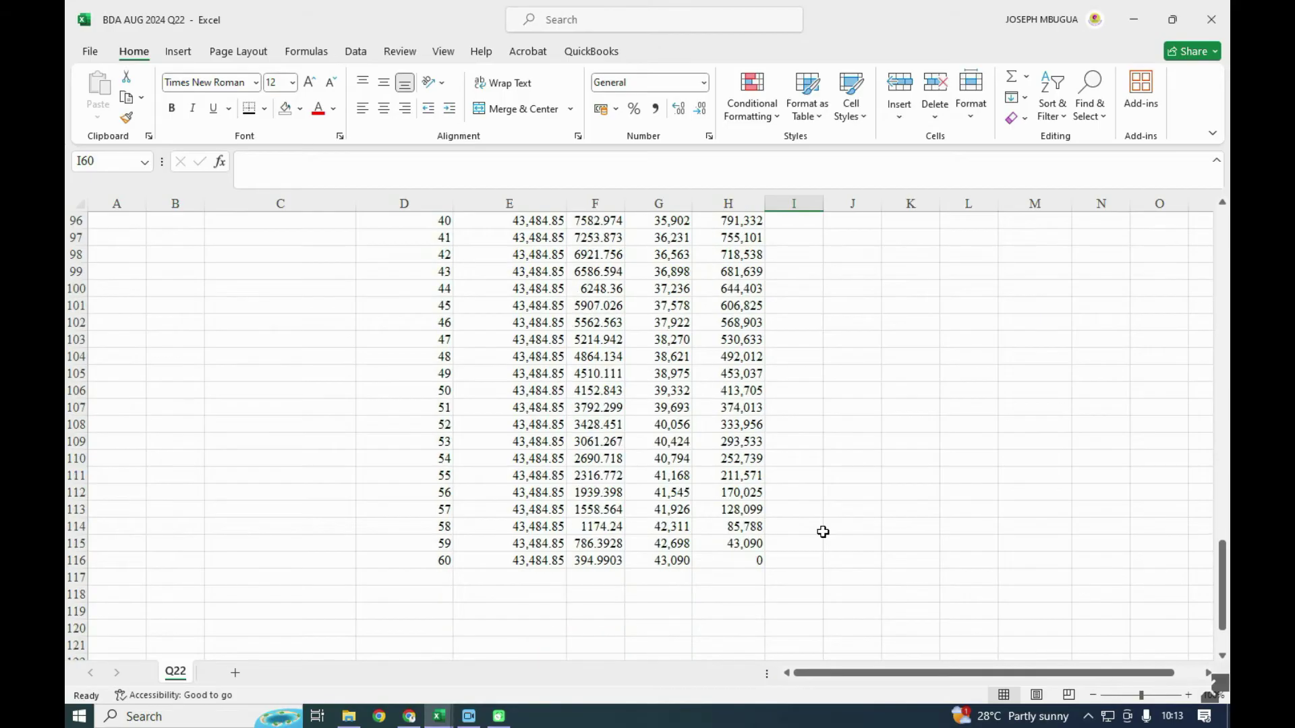
Step: Enter a formula in B118 referencing the part (c) question text in B26:B28
{"action": "left_click", "coordinate": [189, 552]}
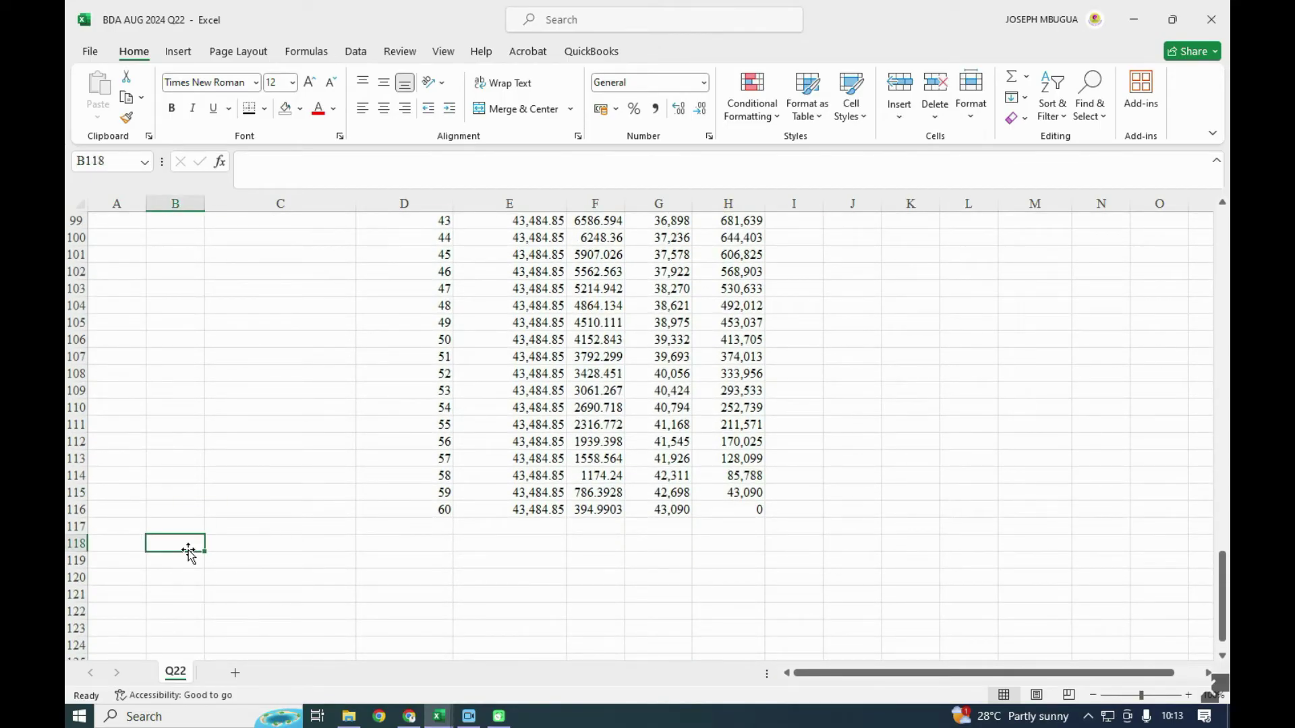
{"action": "type", "text": "="}
{"action": "scroll", "coordinate": [188, 550], "scroll_direction": "up", "scroll_amount": 18}
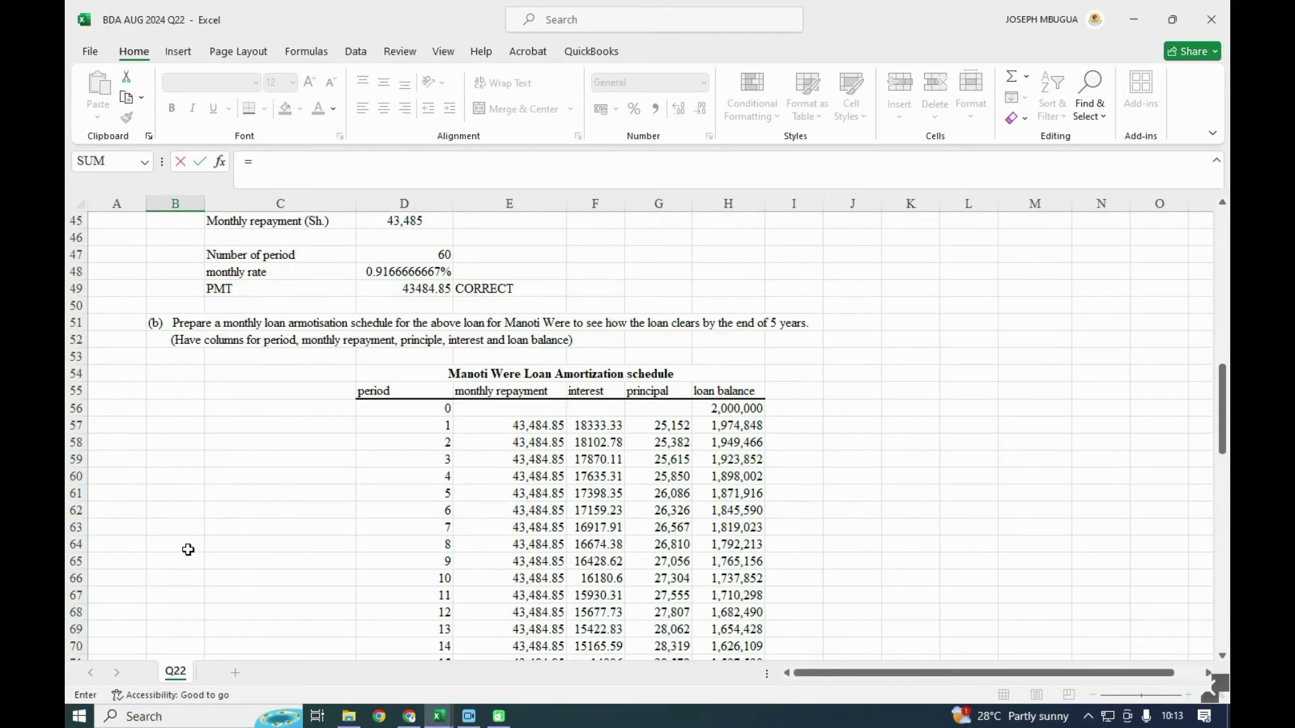
{"action": "scroll", "coordinate": [188, 551], "scroll_direction": "up", "scroll_amount": 9}
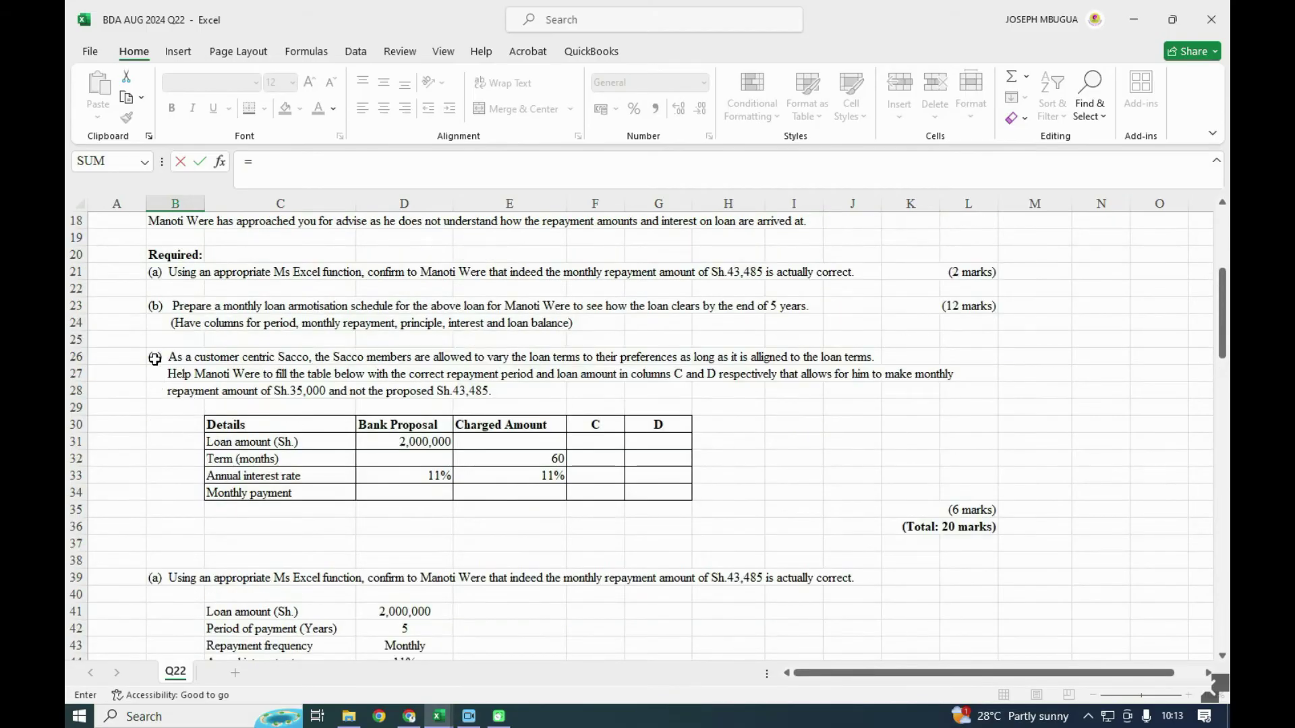
{"action": "left_click_drag", "start_coordinate": [155, 359], "coordinate": [164, 389]}
{"action": "key", "text": "Return"}
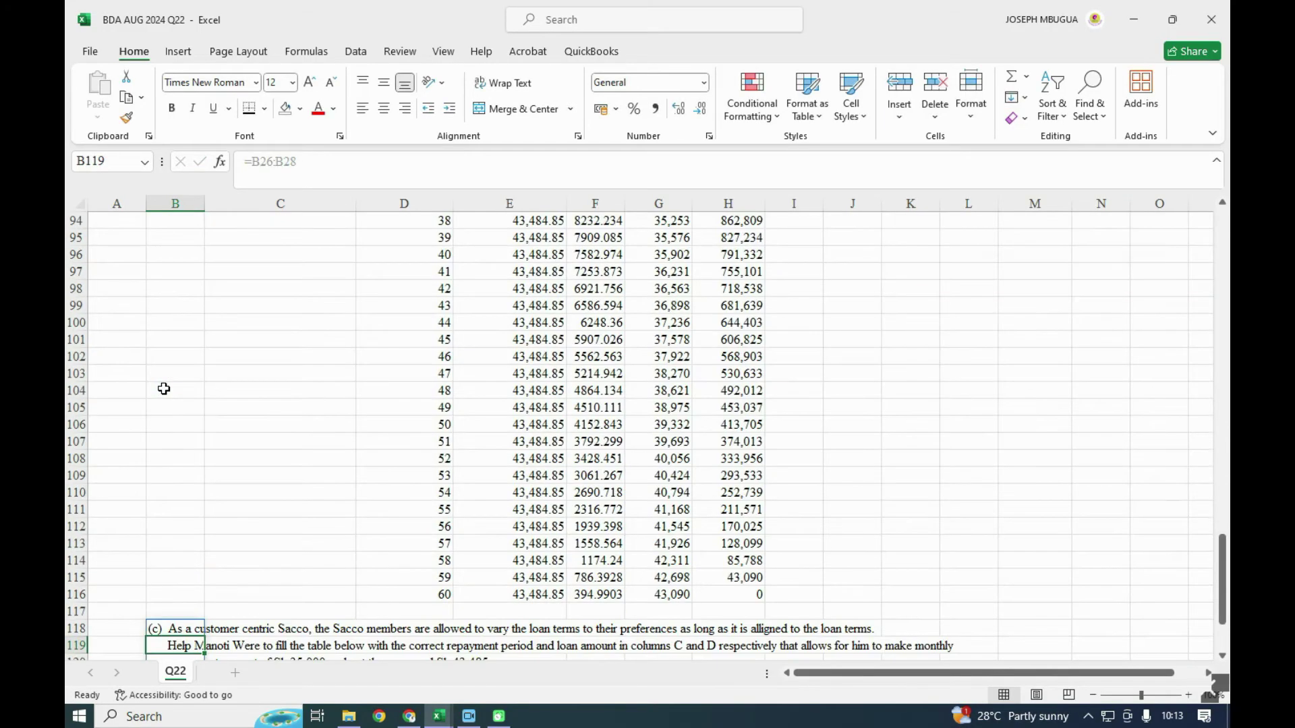
{"action": "scroll", "coordinate": [164, 390], "scroll_direction": "down", "scroll_amount": 3}
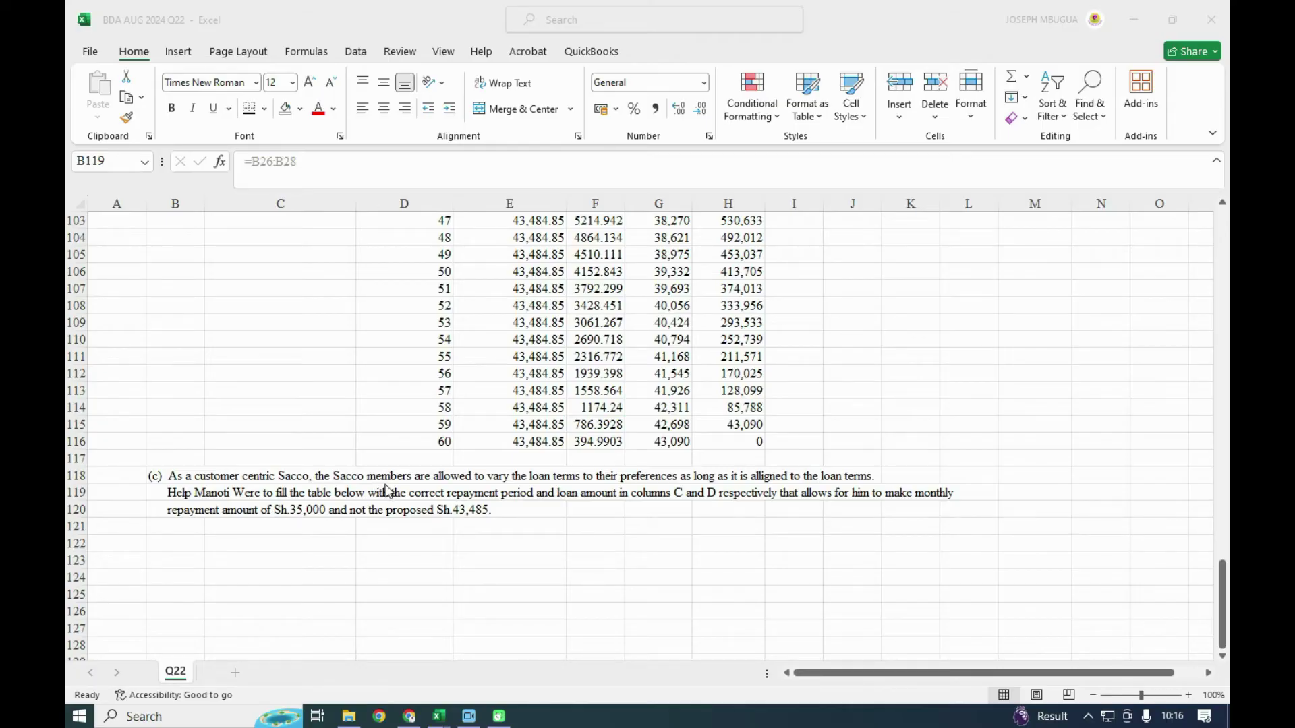
{"action": "scroll", "coordinate": [303, 547], "scroll_direction": "up", "scroll_amount": 18}
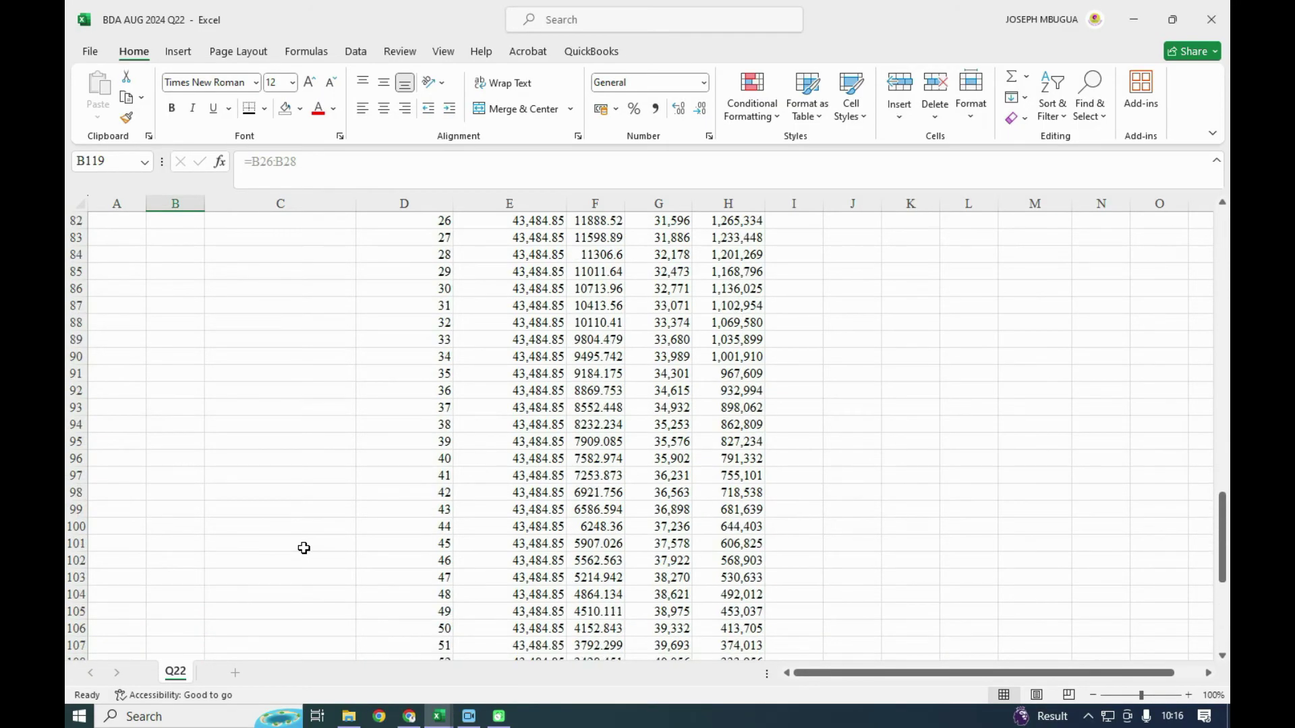
{"action": "scroll", "coordinate": [304, 548], "scroll_direction": "up", "scroll_amount": 10}
Step: Copy the loan details table for reuse in part (c)
{"action": "left_click_drag", "start_coordinate": [221, 405], "coordinate": [662, 476]}
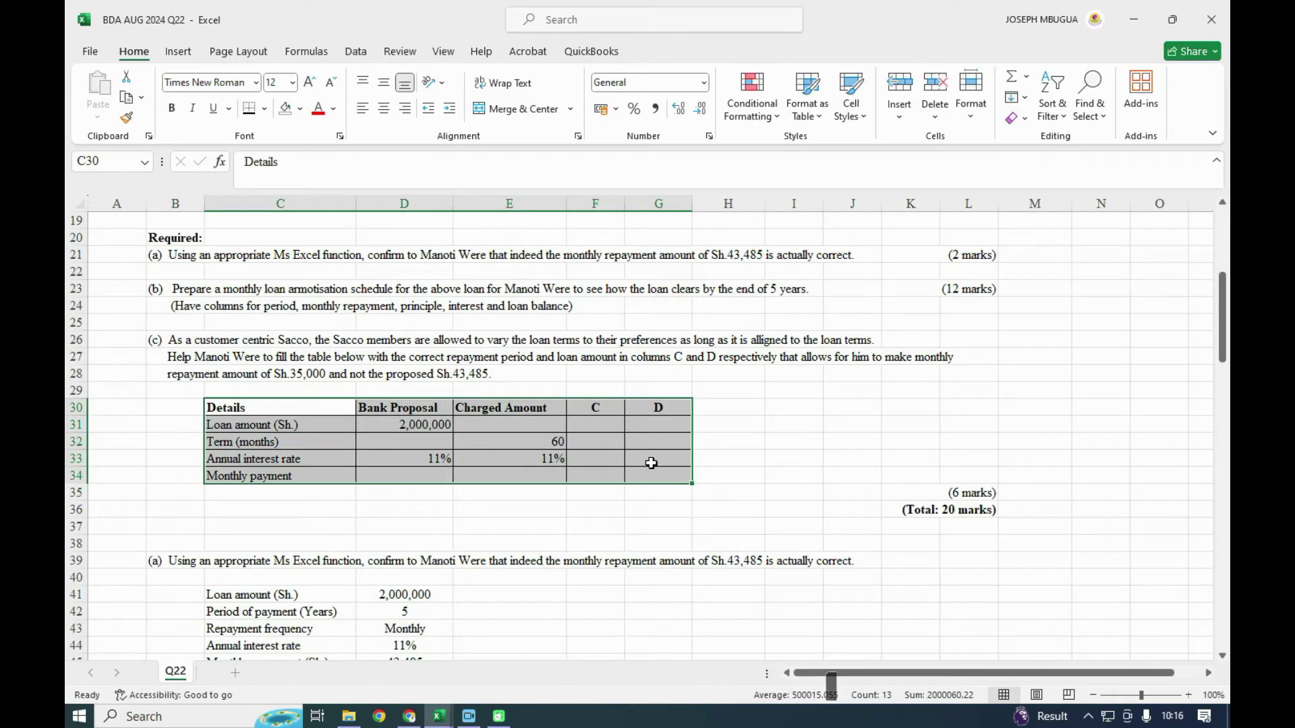
{"action": "right_click", "coordinate": [656, 460]}
{"action": "left_click", "coordinate": [696, 255]}
{"action": "scroll", "coordinate": [457, 607], "scroll_direction": "down", "scroll_amount": 17}
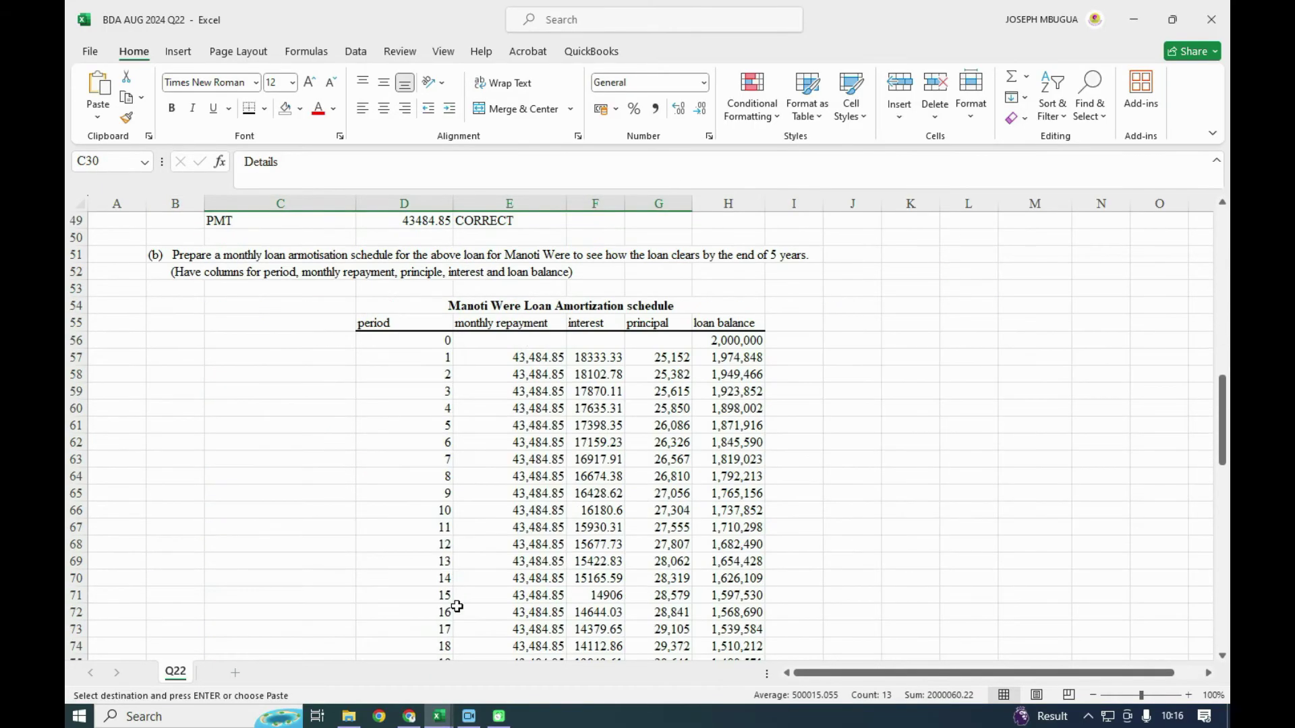
{"action": "scroll", "coordinate": [457, 607], "scroll_direction": "down", "scroll_amount": 10}
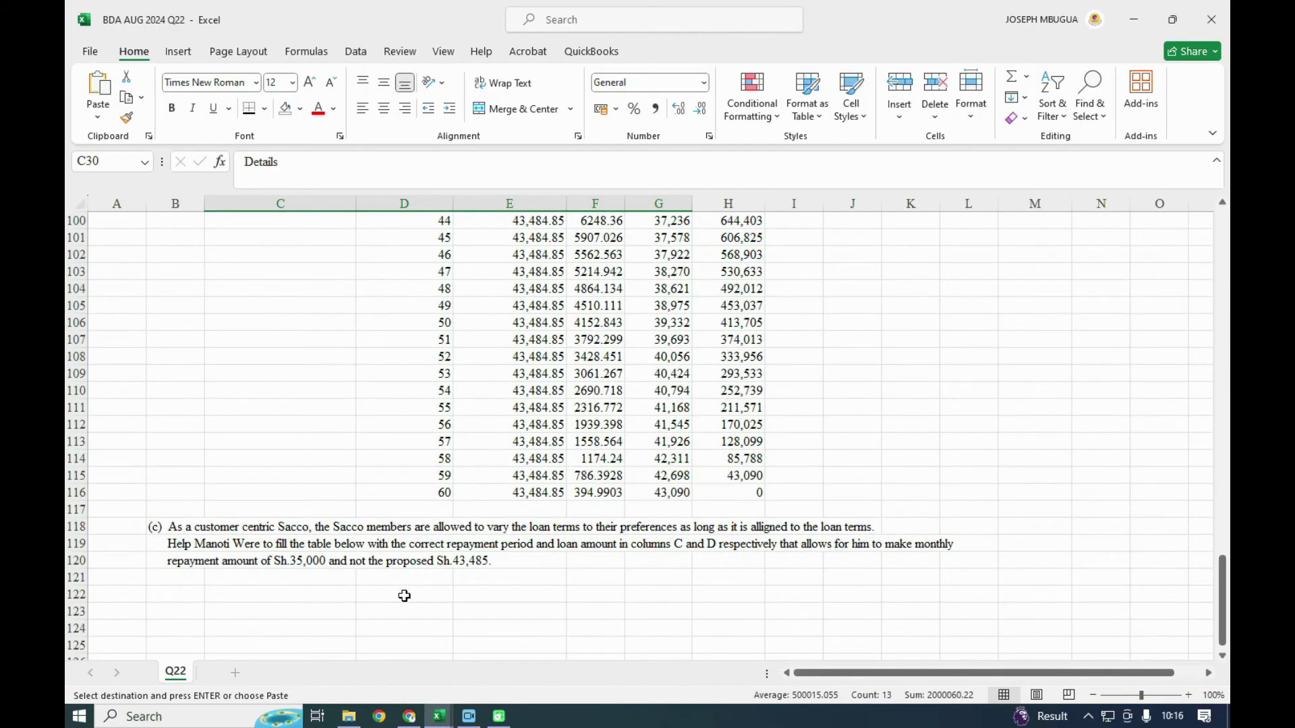
Step: Paste the loan table at C122 so it occupies C122:G126
{"action": "left_click", "coordinate": [309, 591]}
{"action": "right_click", "coordinate": [309, 591]}
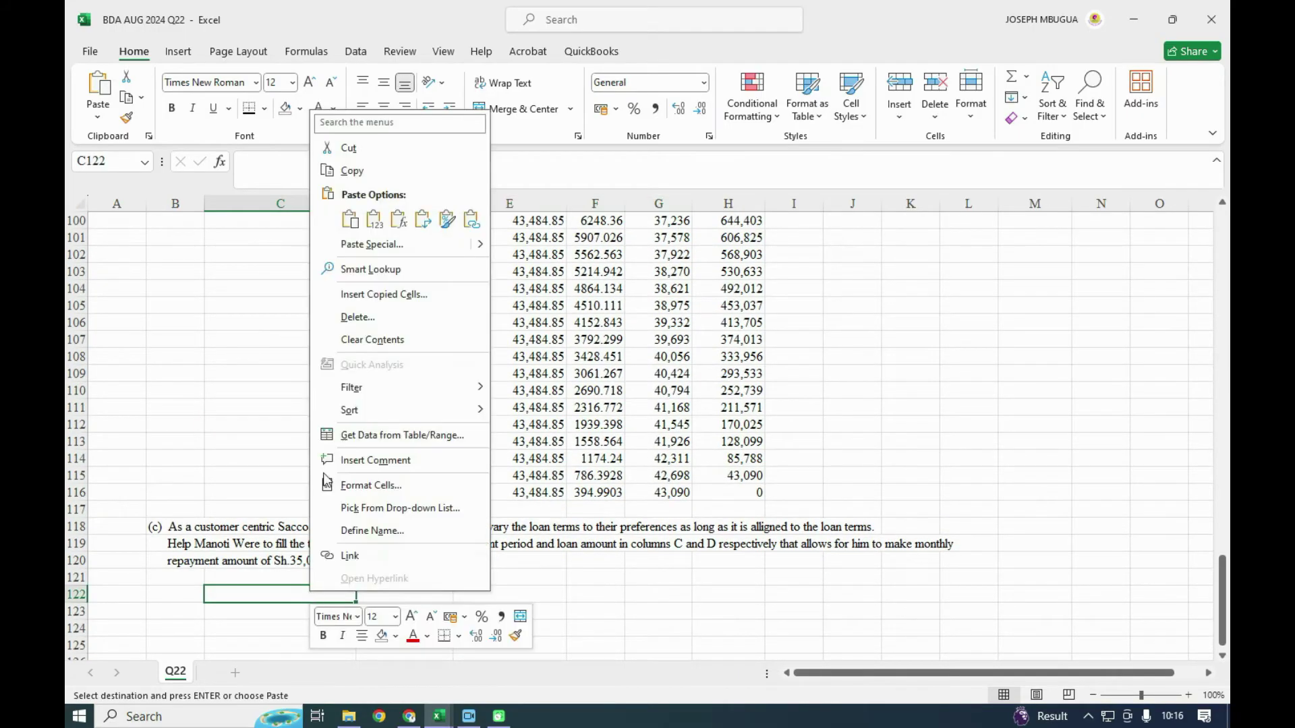
{"action": "left_click", "coordinate": [349, 223]}
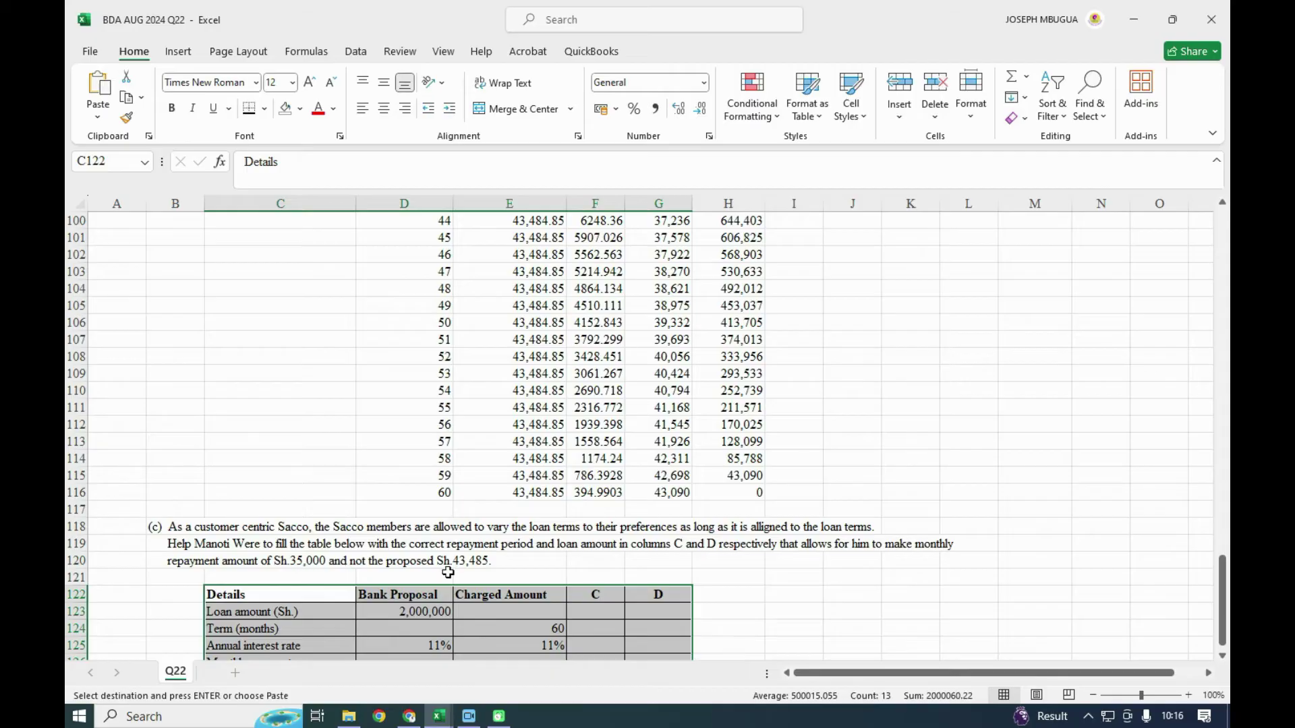
{"action": "scroll", "coordinate": [448, 573], "scroll_direction": "down", "scroll_amount": 2}
{"action": "left_click", "coordinate": [791, 495]}
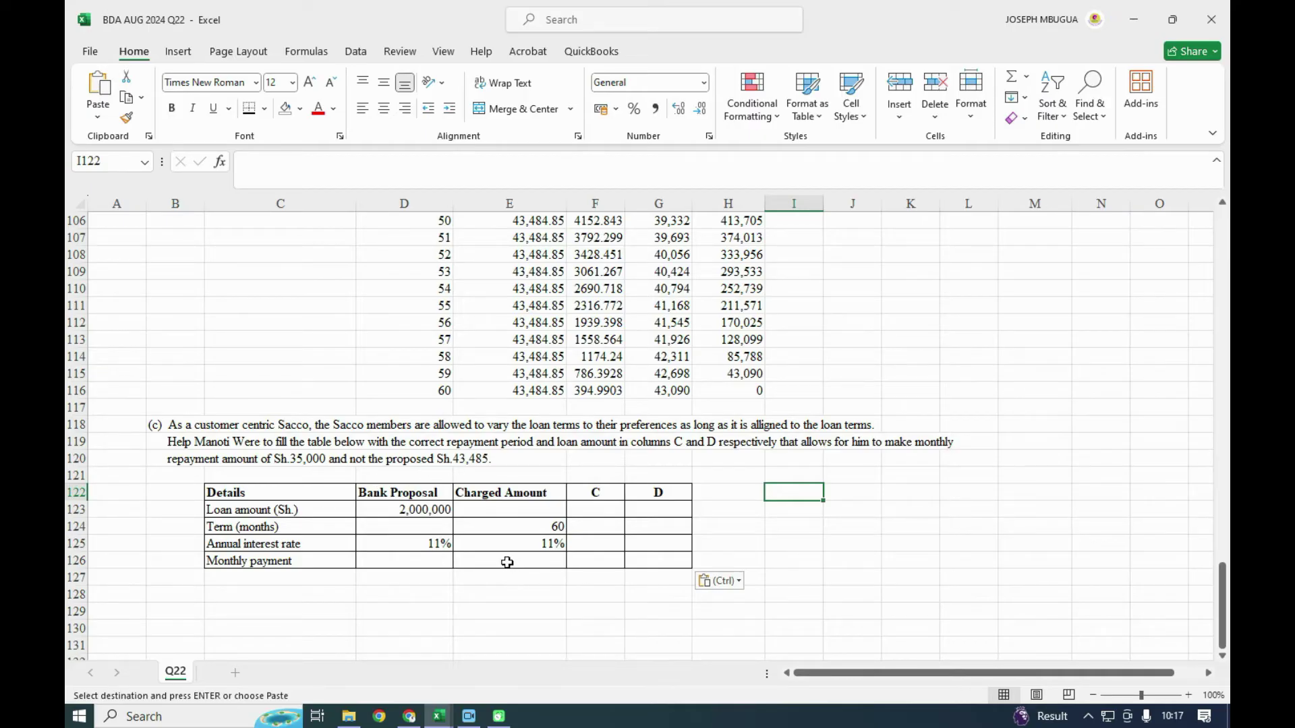
Step: Enter 43485 in E126, switching it from Percentage to Number format with Comma Style (43,485.00)
{"action": "left_click", "coordinate": [507, 562]}
{"action": "type", "text": "43485"}
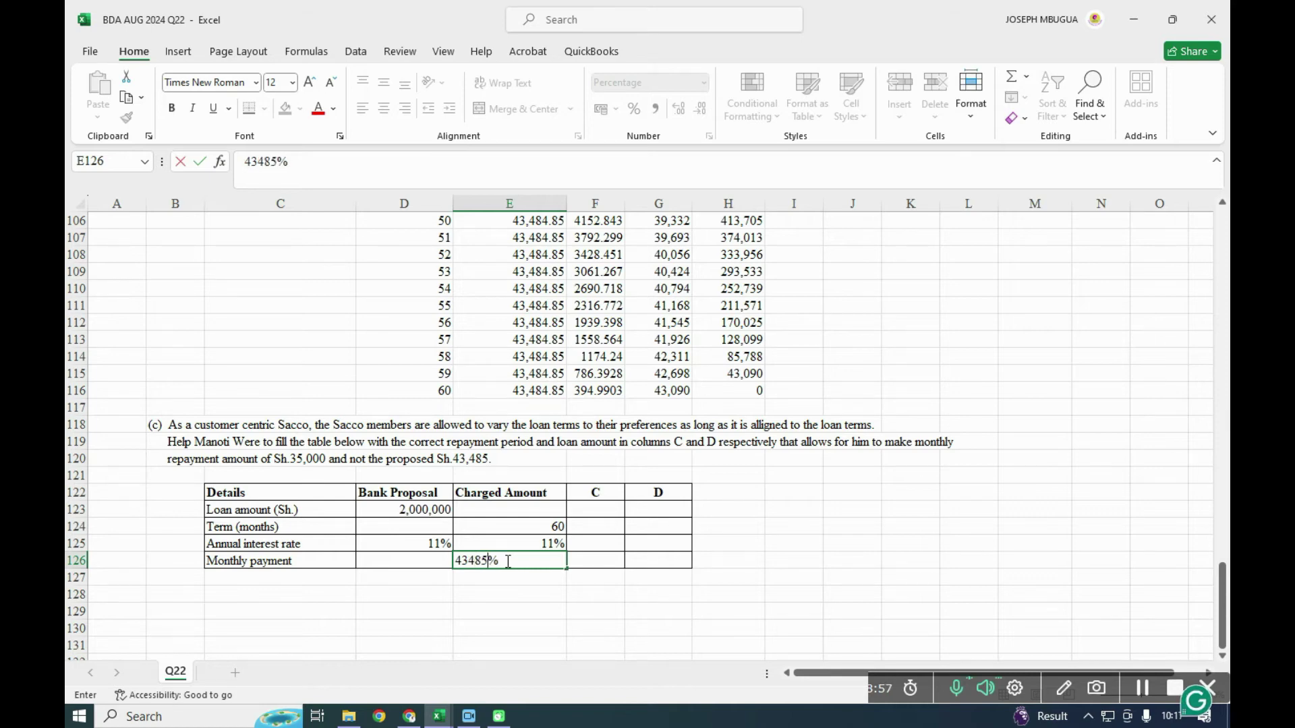
{"action": "left_click", "coordinate": [521, 610]}
{"action": "left_click", "coordinate": [513, 565]}
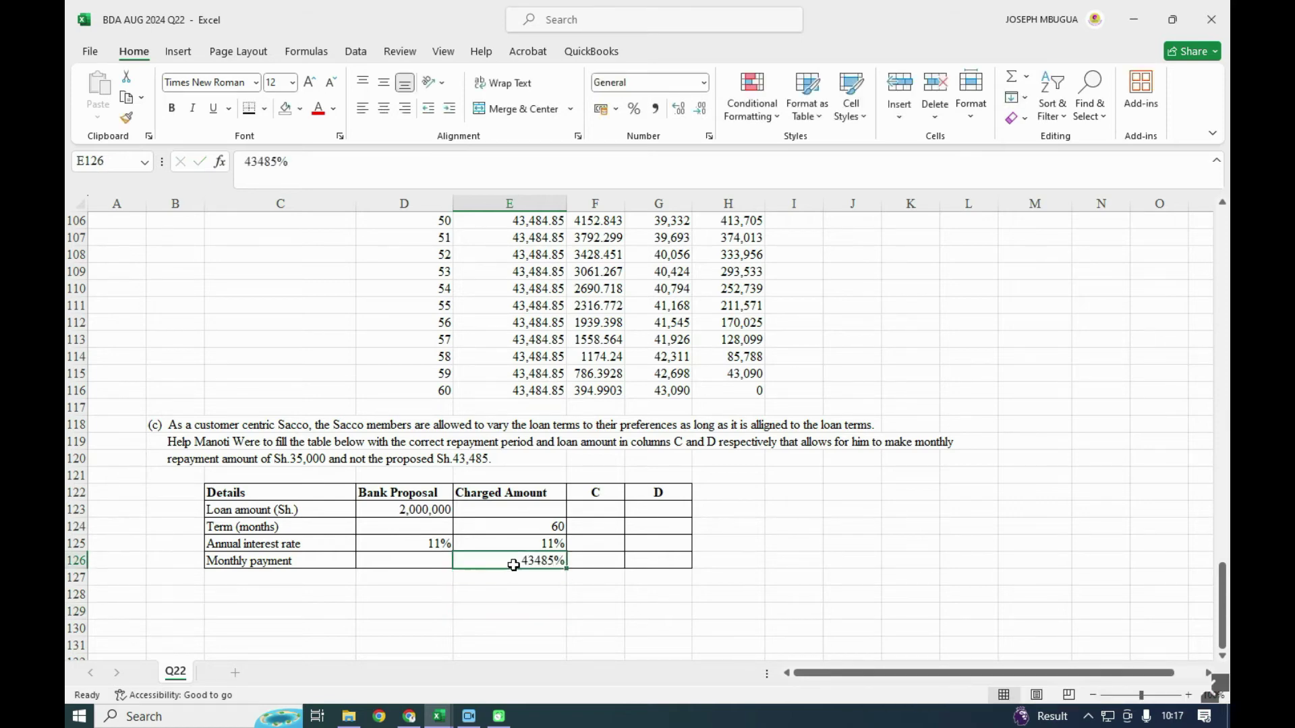
{"action": "left_click", "coordinate": [703, 83]}
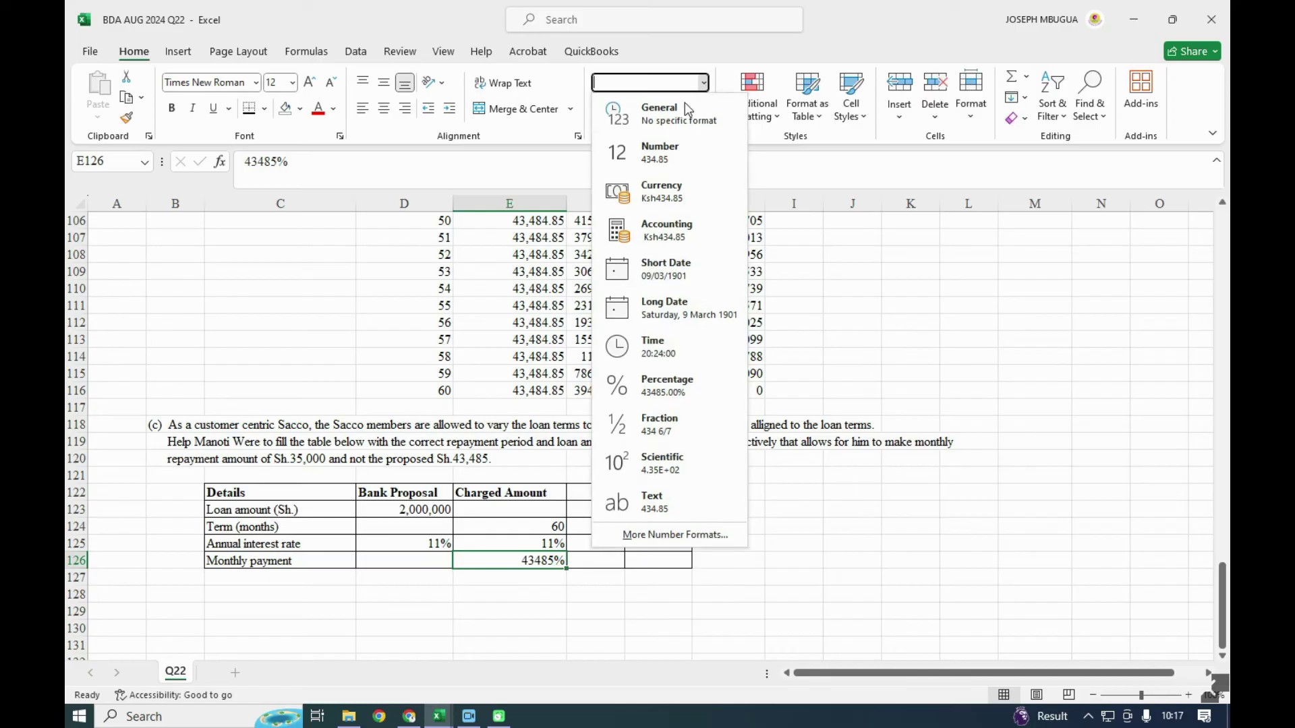
{"action": "left_click", "coordinate": [664, 154]}
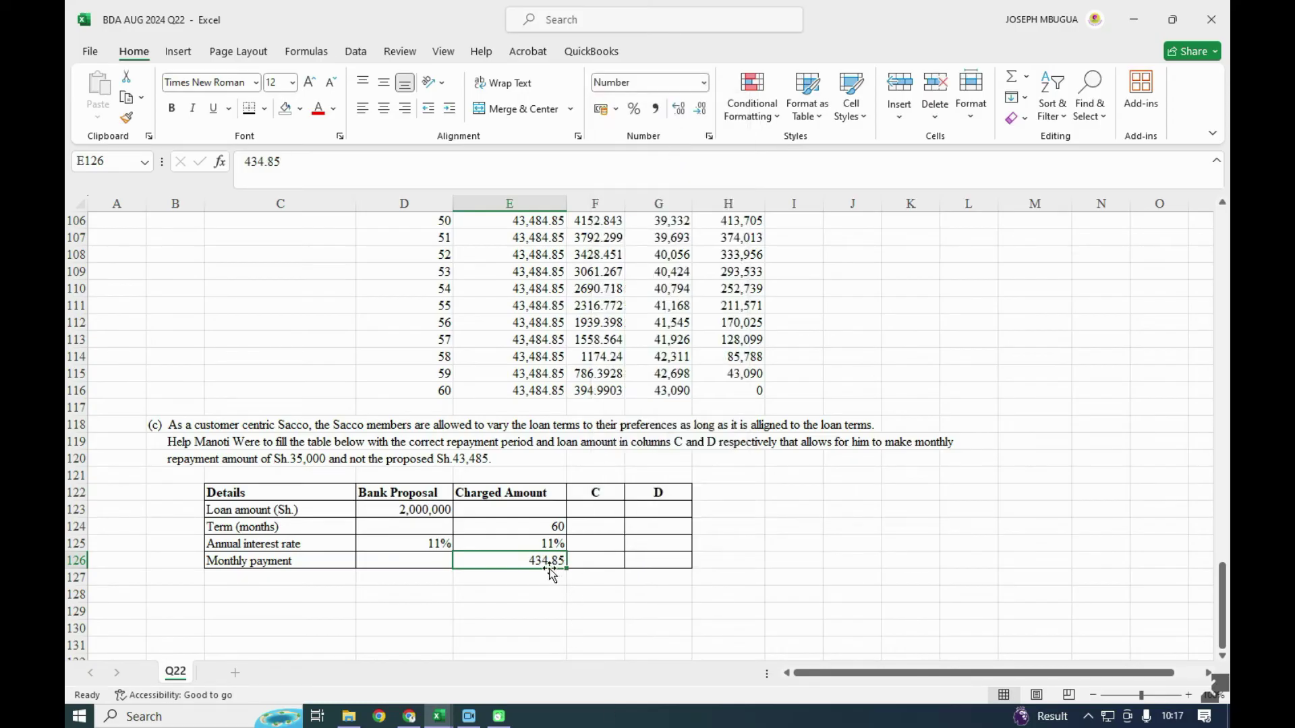
{"action": "type", "text": "43485"}
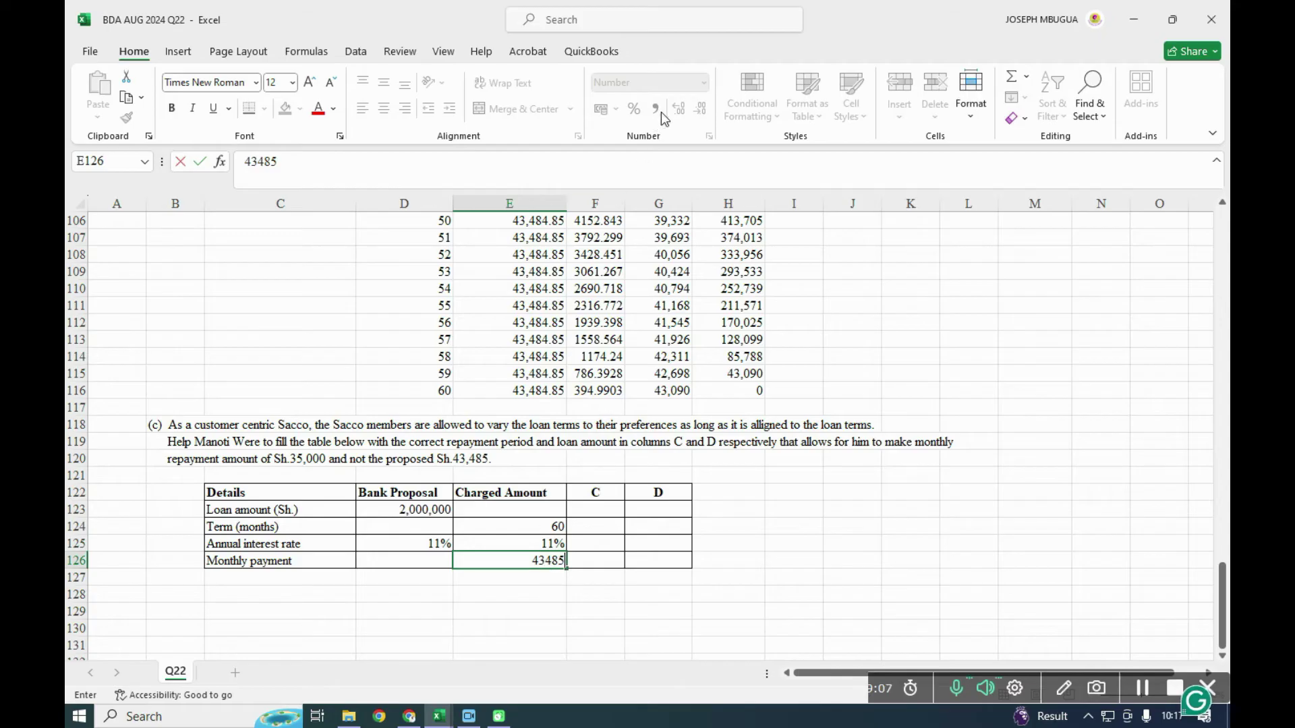
{"action": "left_click", "coordinate": [550, 564]}
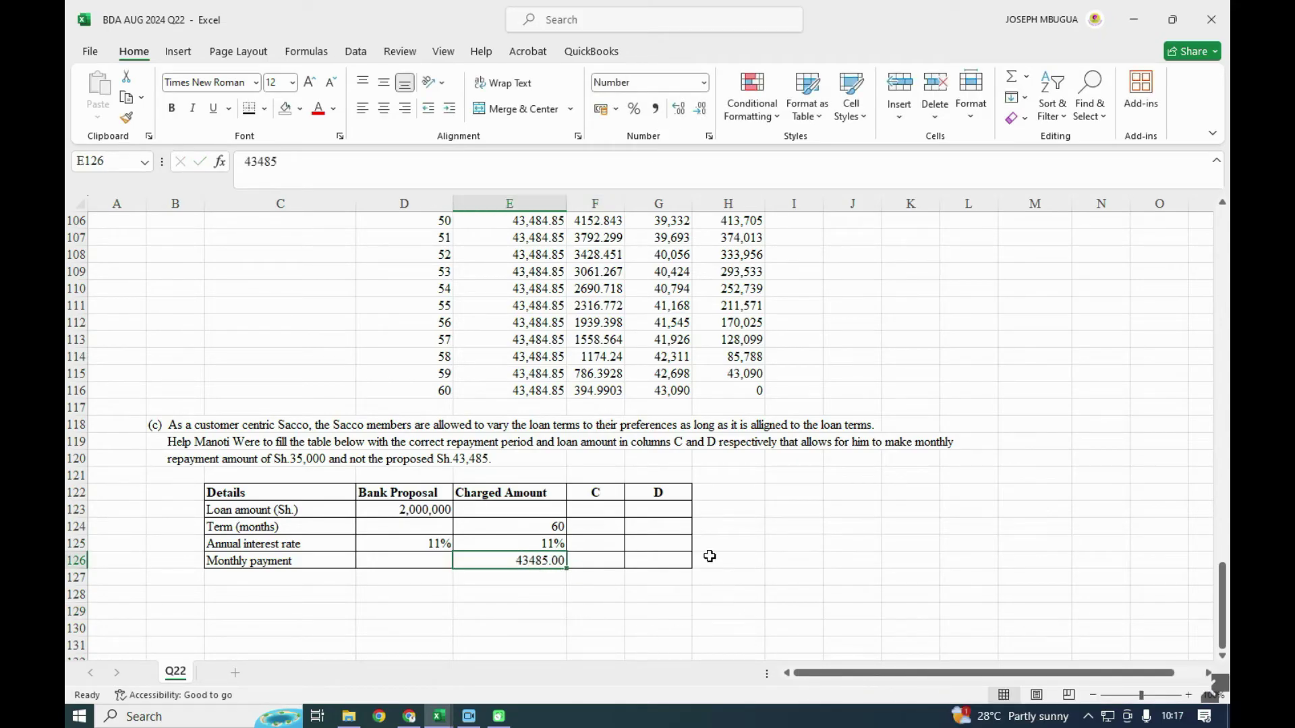
{"action": "left_click", "coordinate": [654, 109]}
{"action": "left_click", "coordinate": [715, 628]}
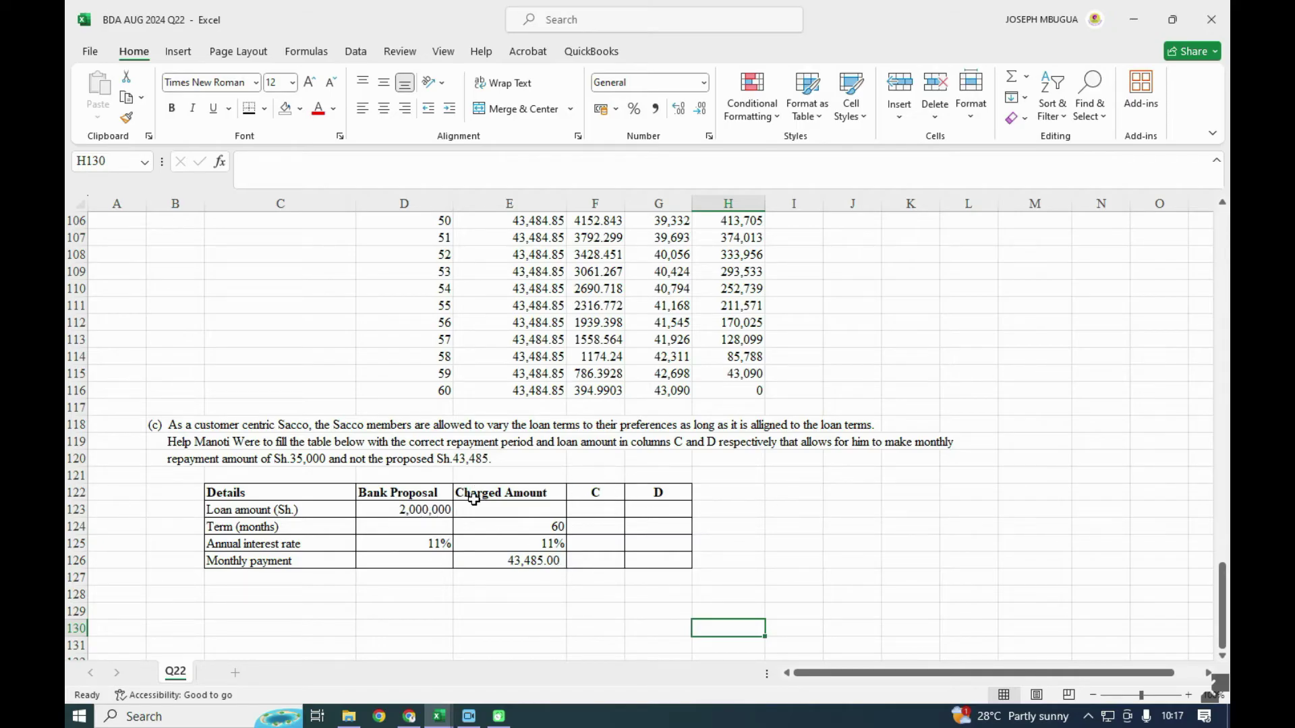
Step: Copy the part (a) loan details block C41:D45, from Loan amount to Monthly repayment
{"action": "scroll", "coordinate": [474, 499], "scroll_direction": "up", "scroll_amount": 20}
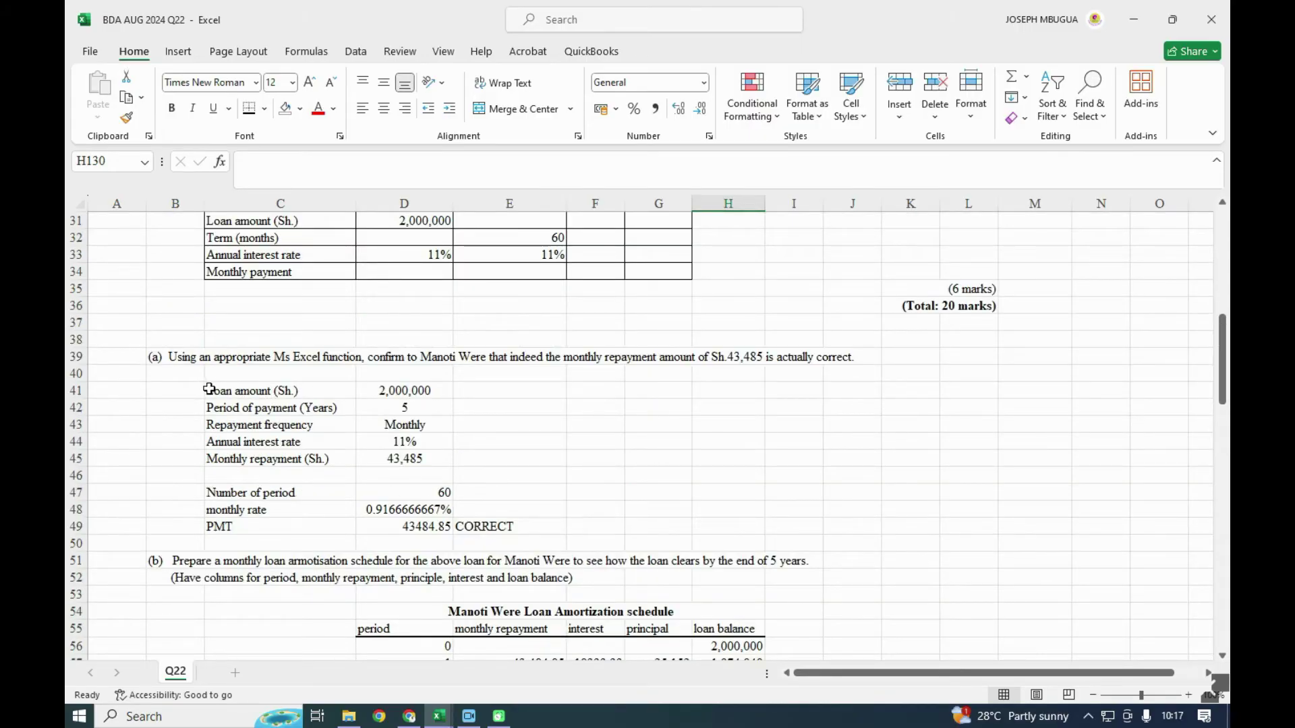
{"action": "left_click_drag", "start_coordinate": [211, 390], "coordinate": [398, 456]}
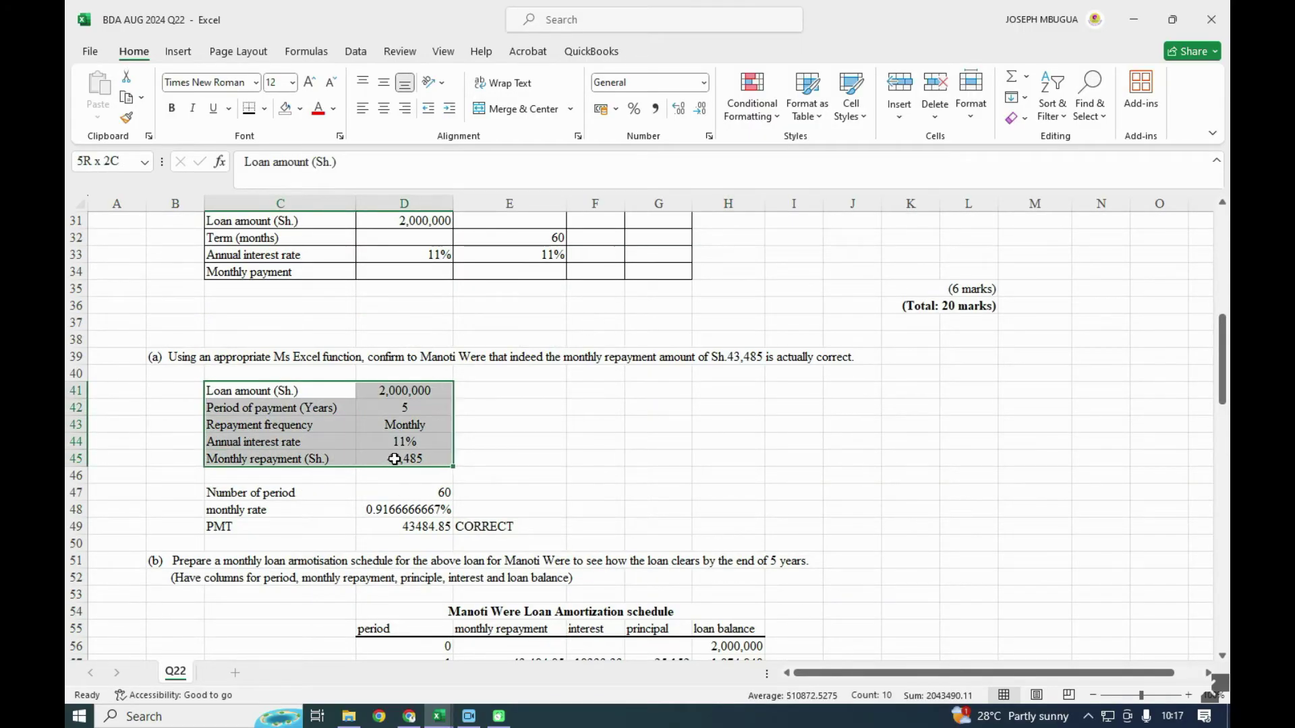
{"action": "right_click", "coordinate": [352, 415]}
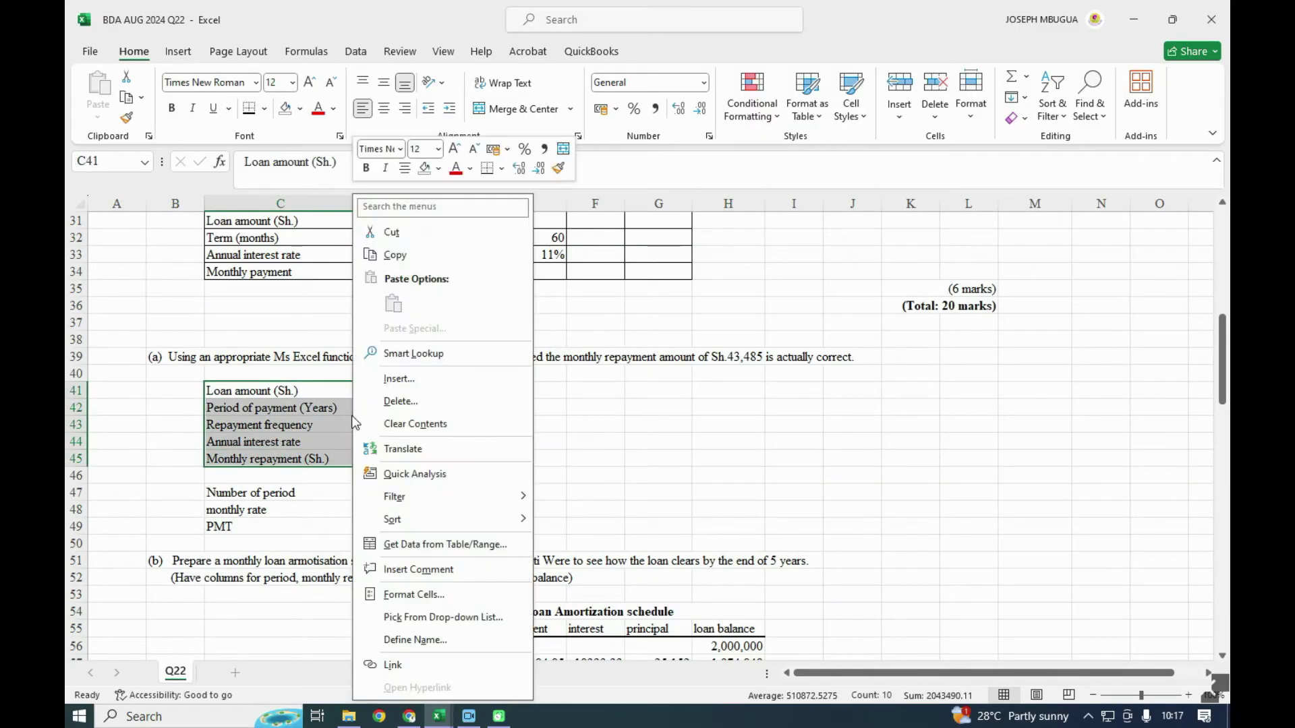
{"action": "left_click", "coordinate": [394, 255]}
Step: Paste the loan details at I122 and widen column I to show the full labels
{"action": "scroll", "coordinate": [836, 473], "scroll_direction": "down", "scroll_amount": 15}
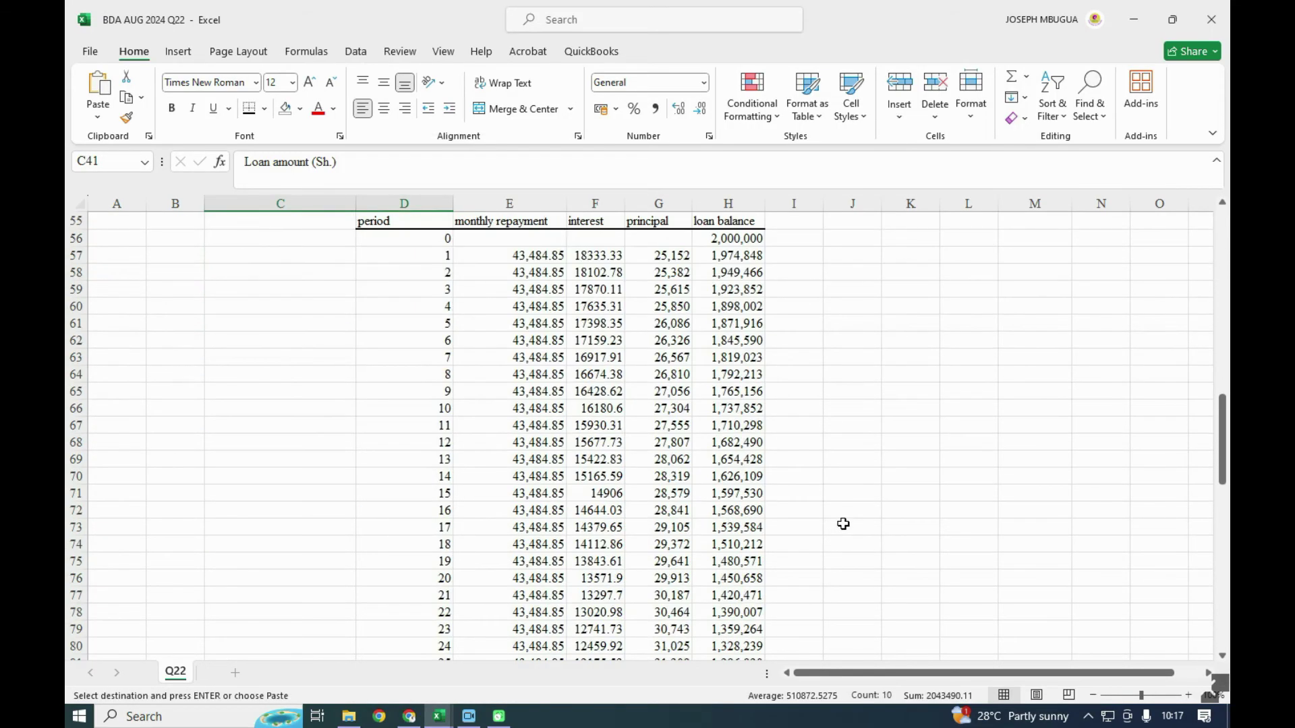
{"action": "scroll", "coordinate": [843, 523], "scroll_direction": "down", "scroll_amount": 11}
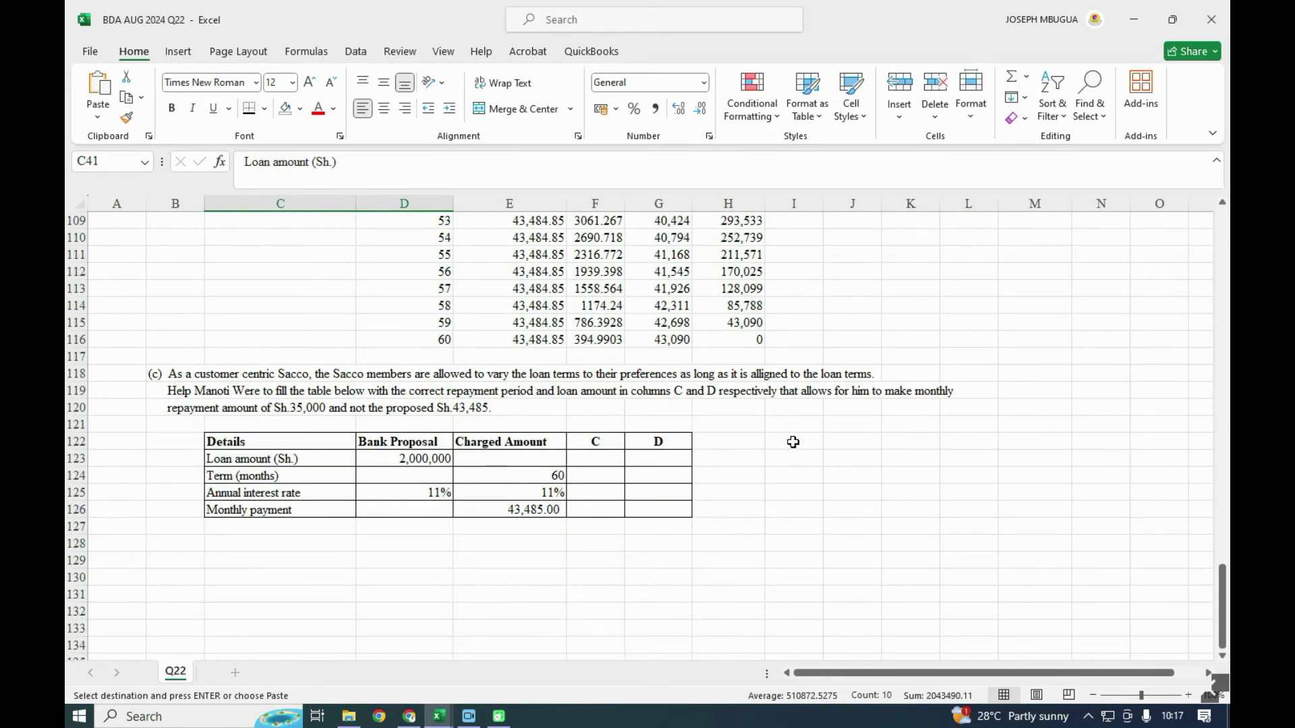
{"action": "right_click", "coordinate": [794, 445]}
{"action": "left_click", "coordinate": [833, 329]}
{"action": "left_click", "coordinate": [794, 560]}
{"action": "left_click_drag", "start_coordinate": [823, 204], "coordinate": [906, 203]}
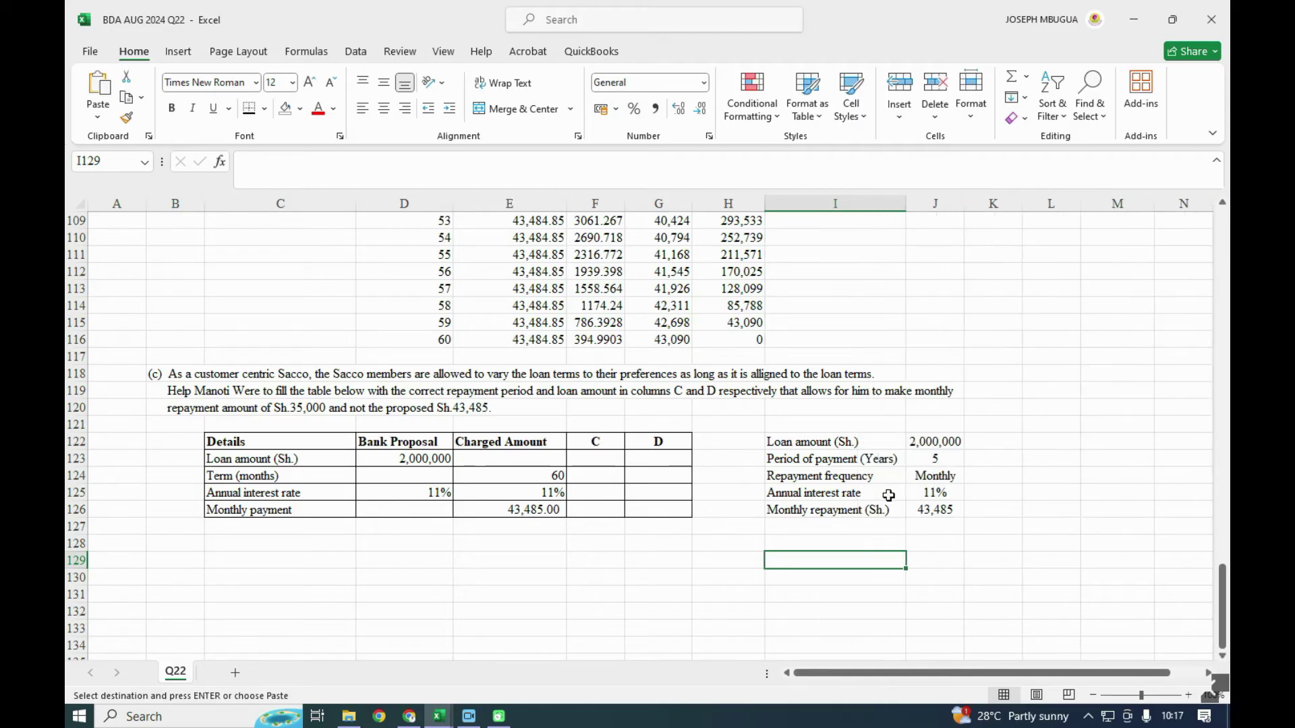
Step: Relabel I124 as 'number of periods' and enter =5*12 in J124
{"action": "left_click", "coordinate": [787, 478]}
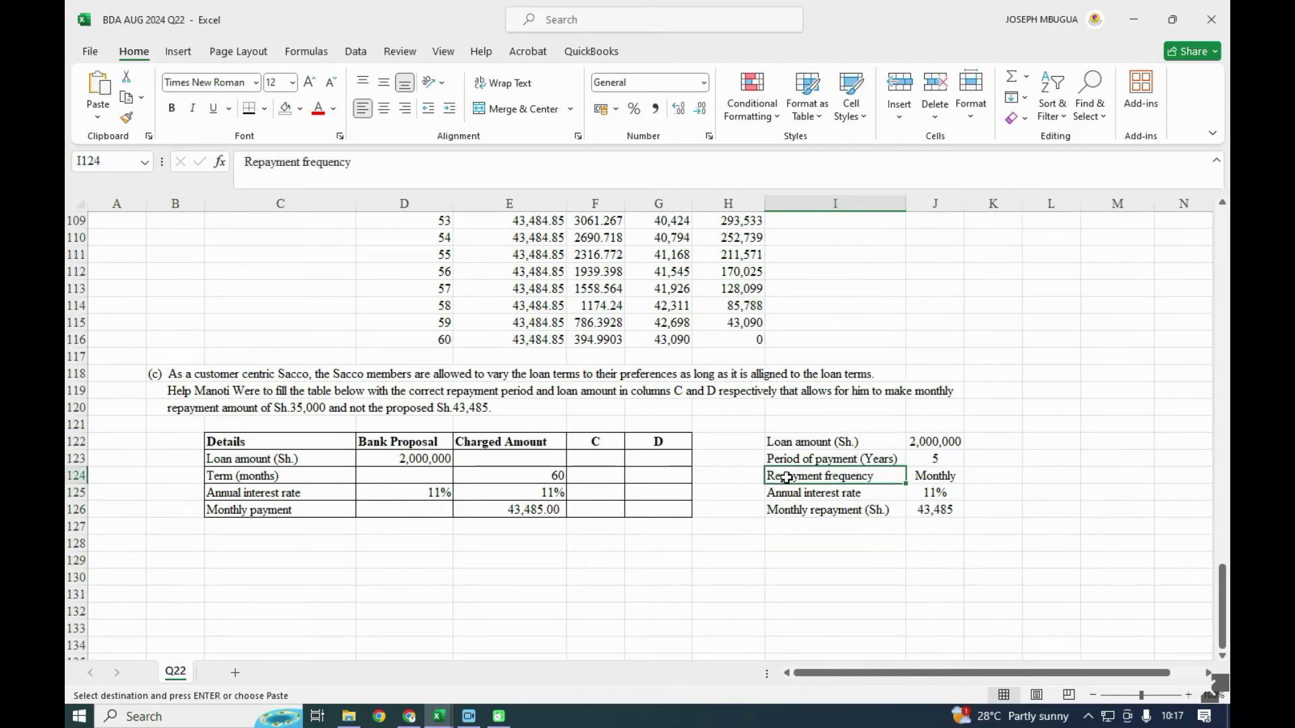
{"action": "type", "text": "num"}
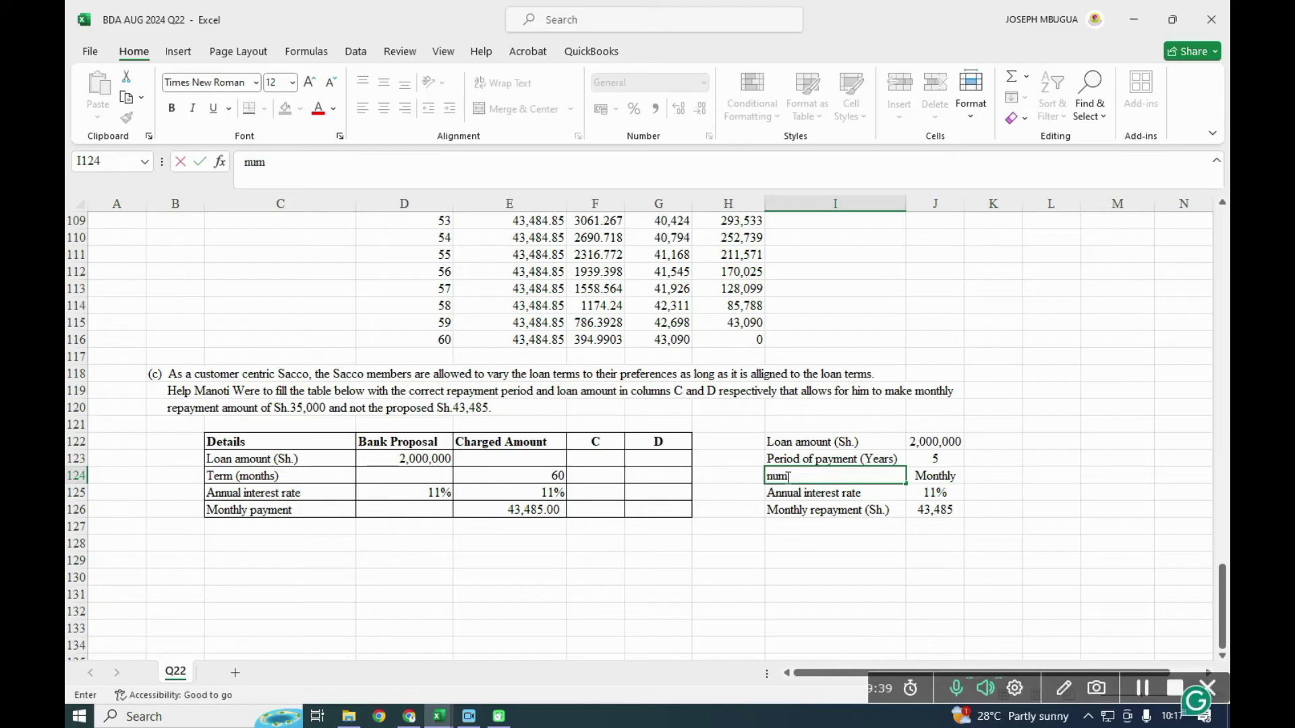
{"action": "type", "text": "ber of periods"}
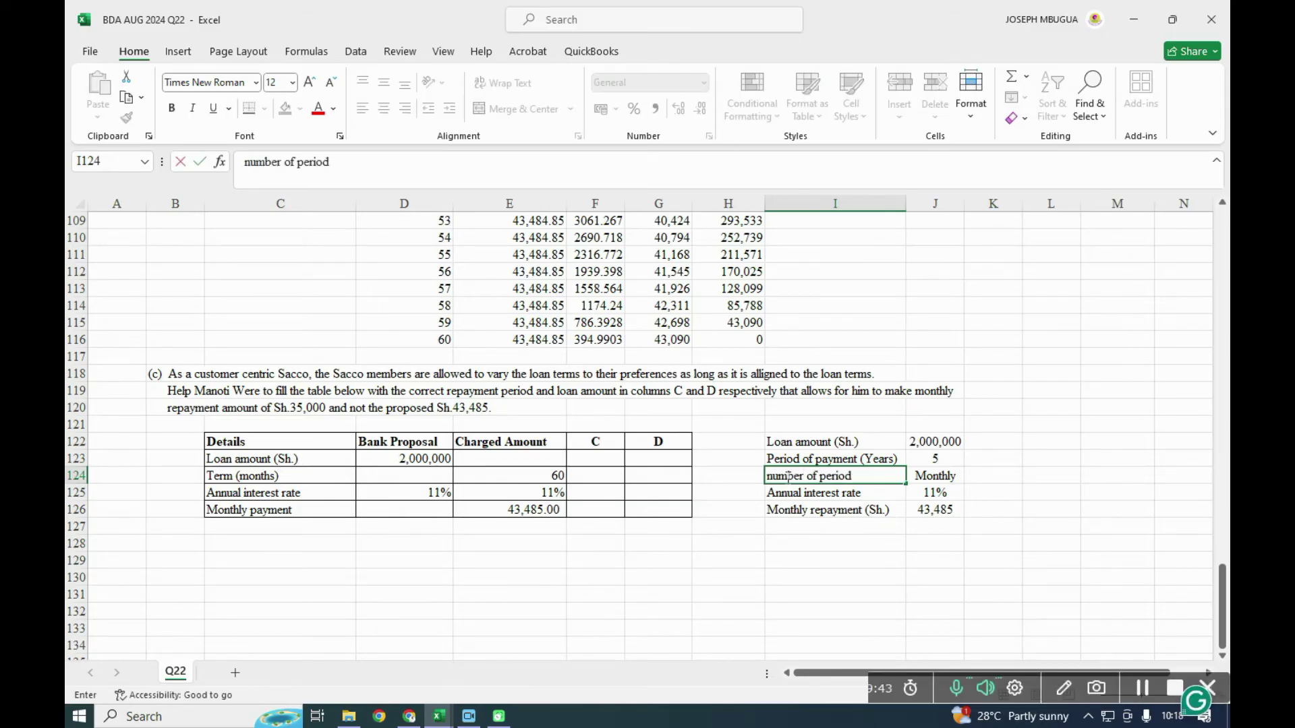
{"action": "left_click", "coordinate": [920, 479]}
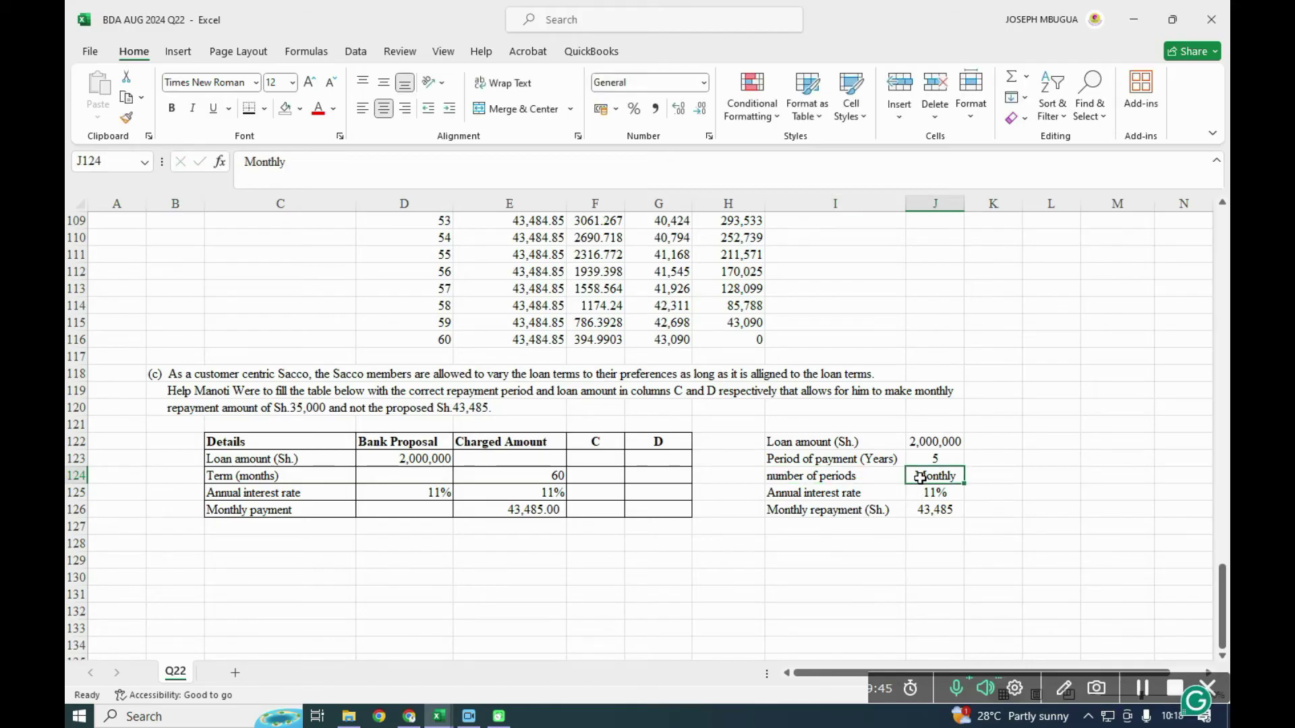
{"action": "type", "text": "=5*12"}
{"action": "key", "text": "Return"}
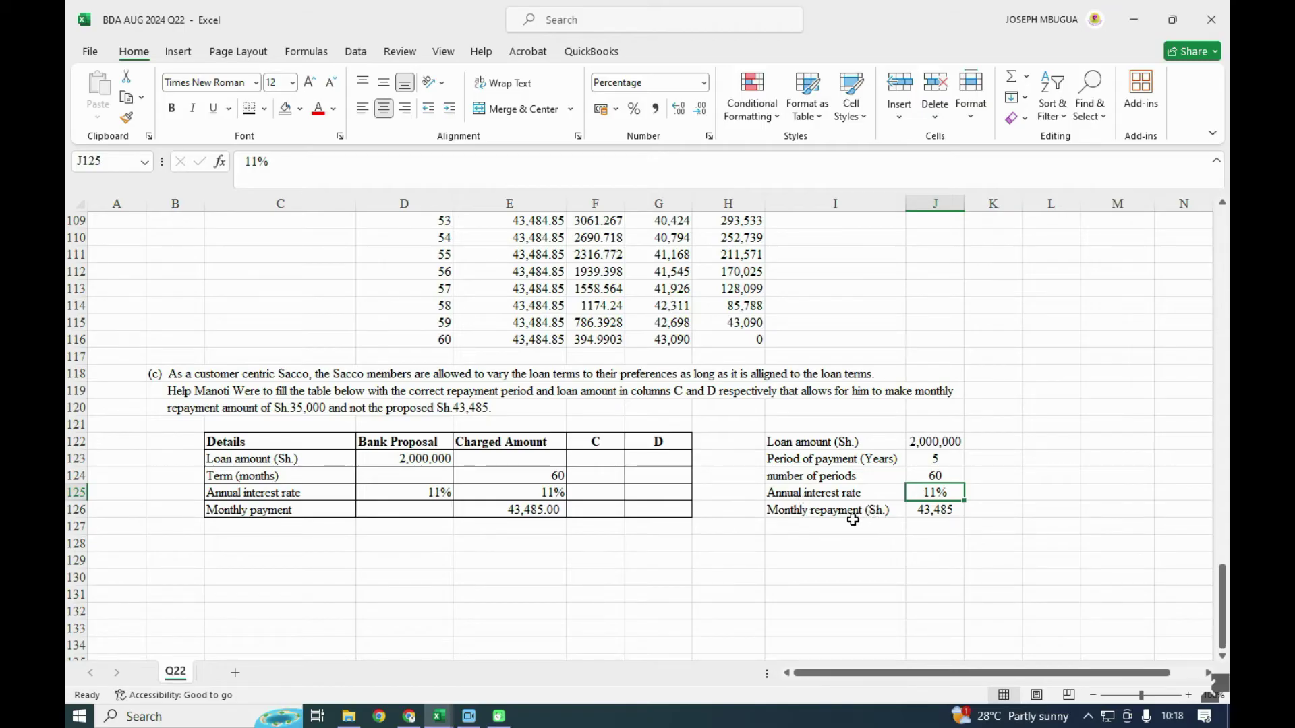
Step: Move the monthly repayment row from I126:J126 down to row 127
{"action": "left_click_drag", "start_coordinate": [783, 510], "coordinate": [940, 506]}
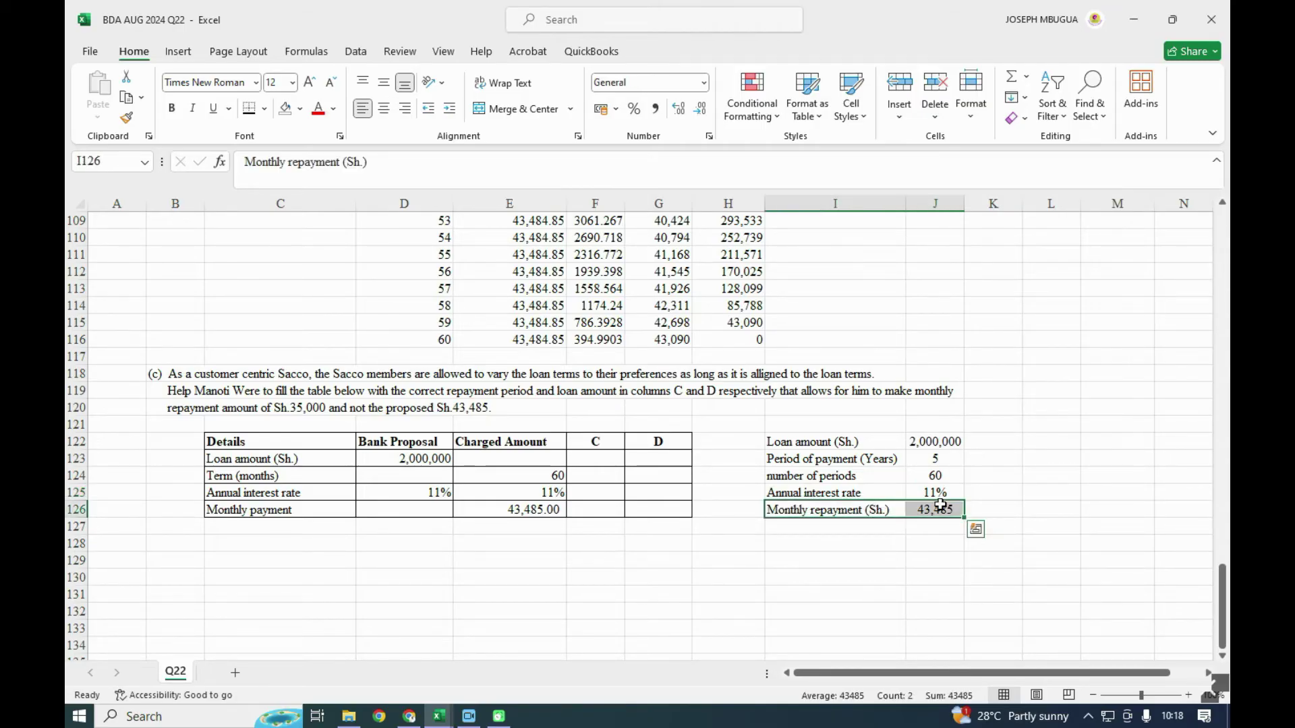
{"action": "right_click", "coordinate": [940, 506]}
{"action": "left_click", "coordinate": [981, 253]}
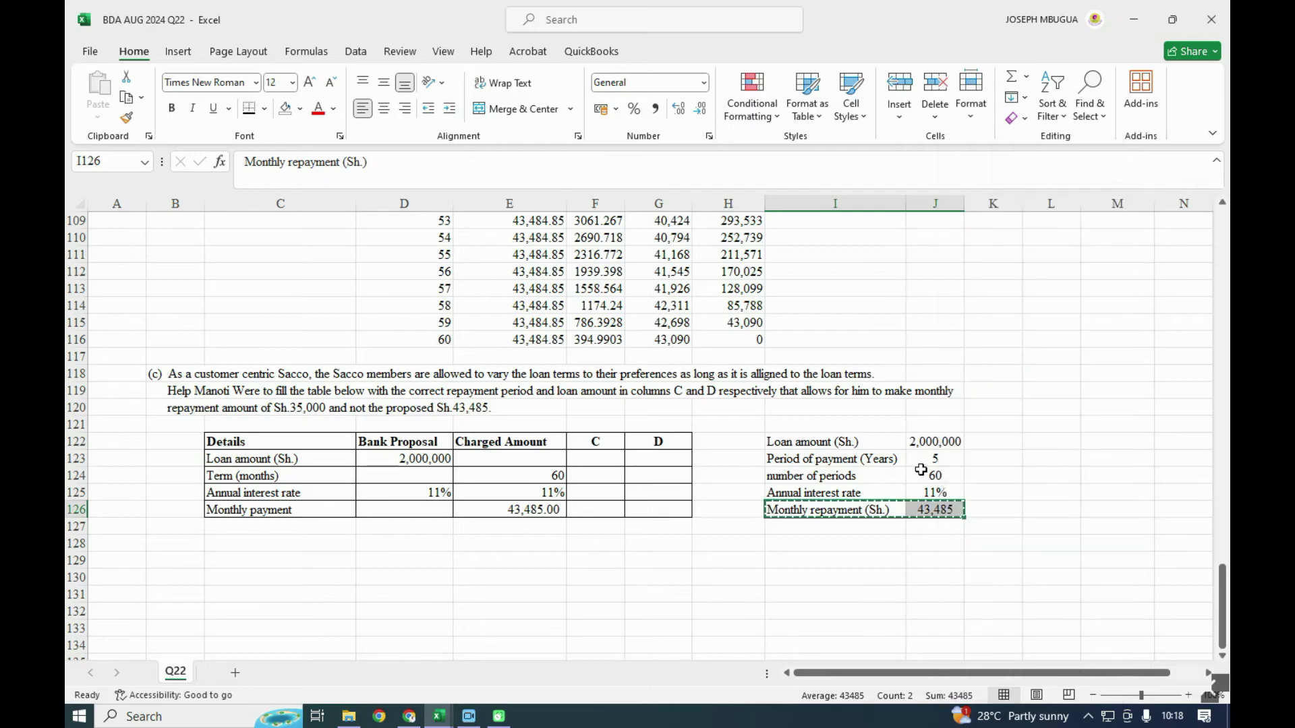
{"action": "left_click", "coordinate": [826, 532]}
{"action": "right_click", "coordinate": [826, 532]}
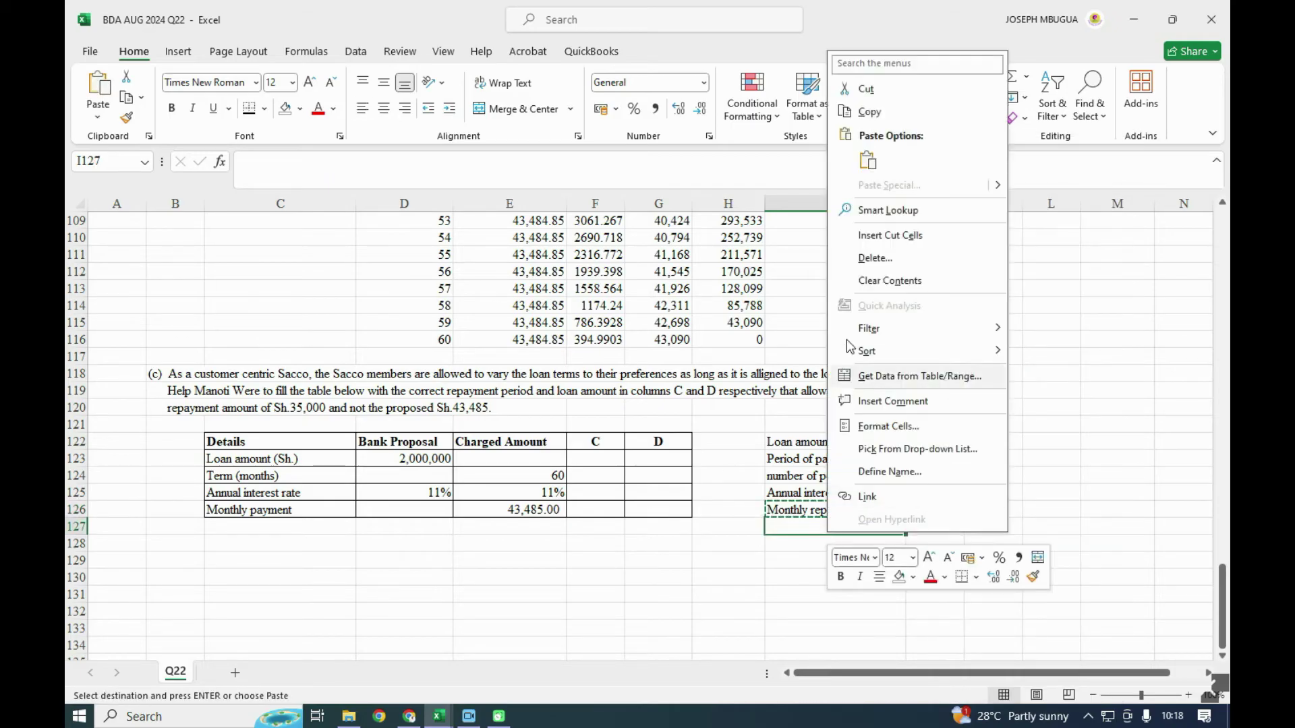
{"action": "left_click", "coordinate": [866, 160]}
Step: Label I126 'monthly rate' and enter =J125/12 in J126
{"action": "left_click", "coordinate": [792, 511]}
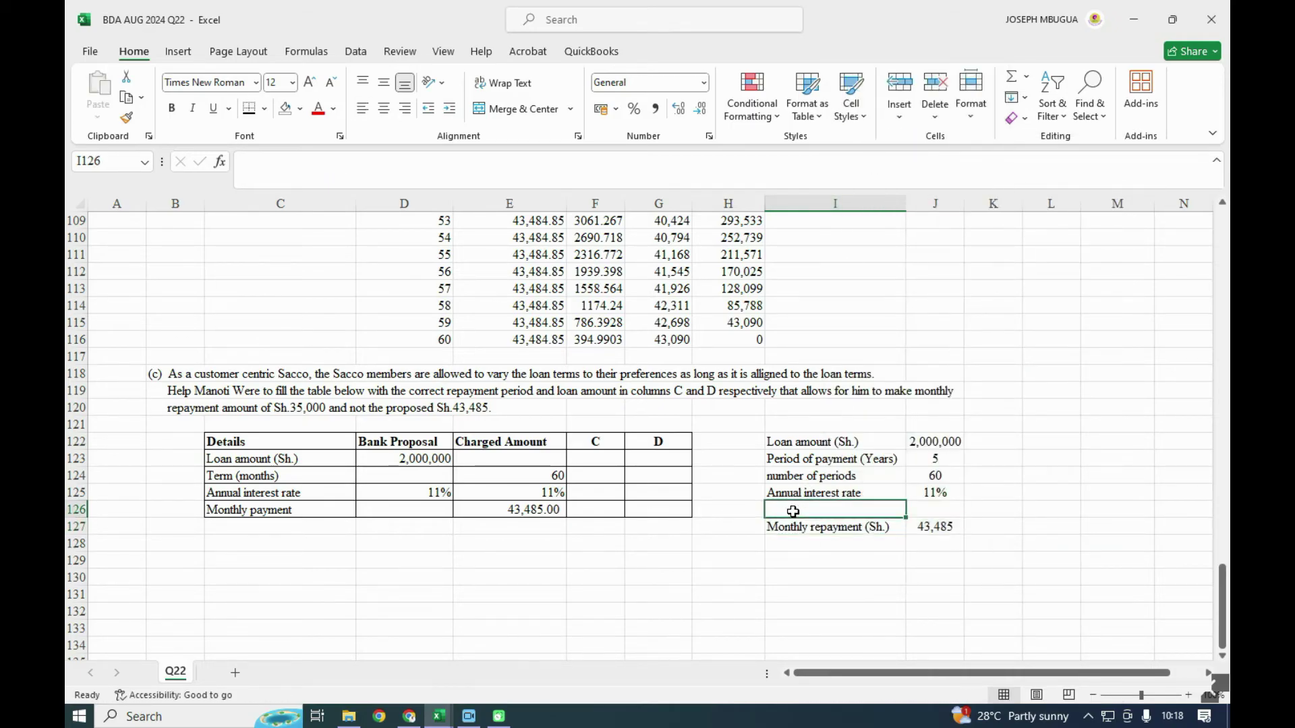
{"action": "type", "text": "monthly"}
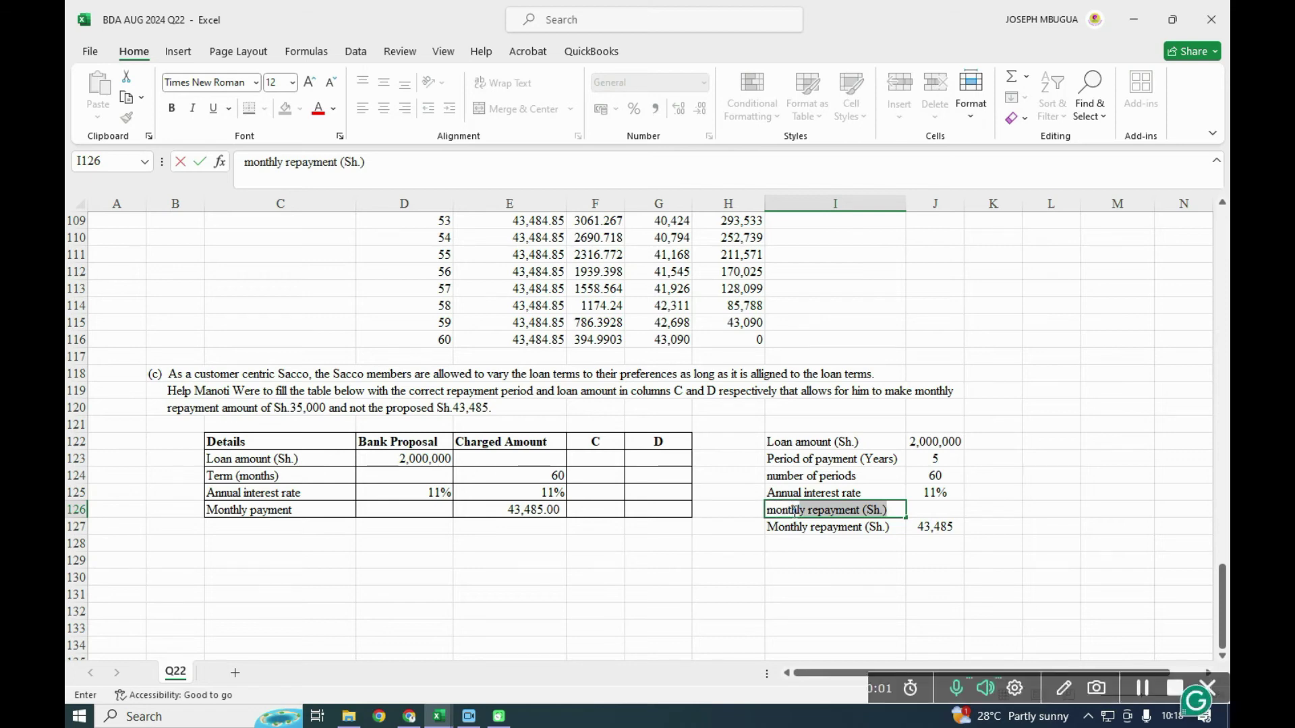
{"action": "type", "text": " rate"}
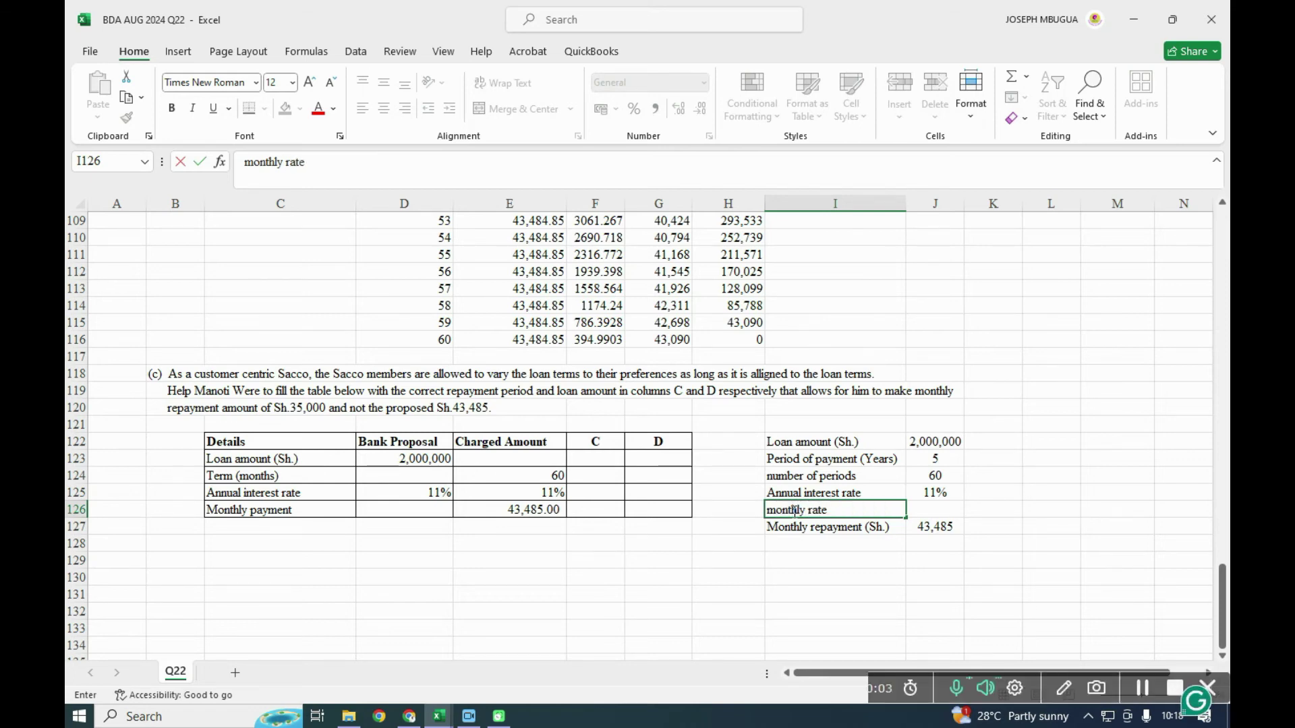
{"action": "left_click", "coordinate": [947, 509]}
{"action": "type", "text": "="}
{"action": "left_click", "coordinate": [941, 493]}
{"action": "type", "text": "/12"}
{"action": "key", "text": "Return"}
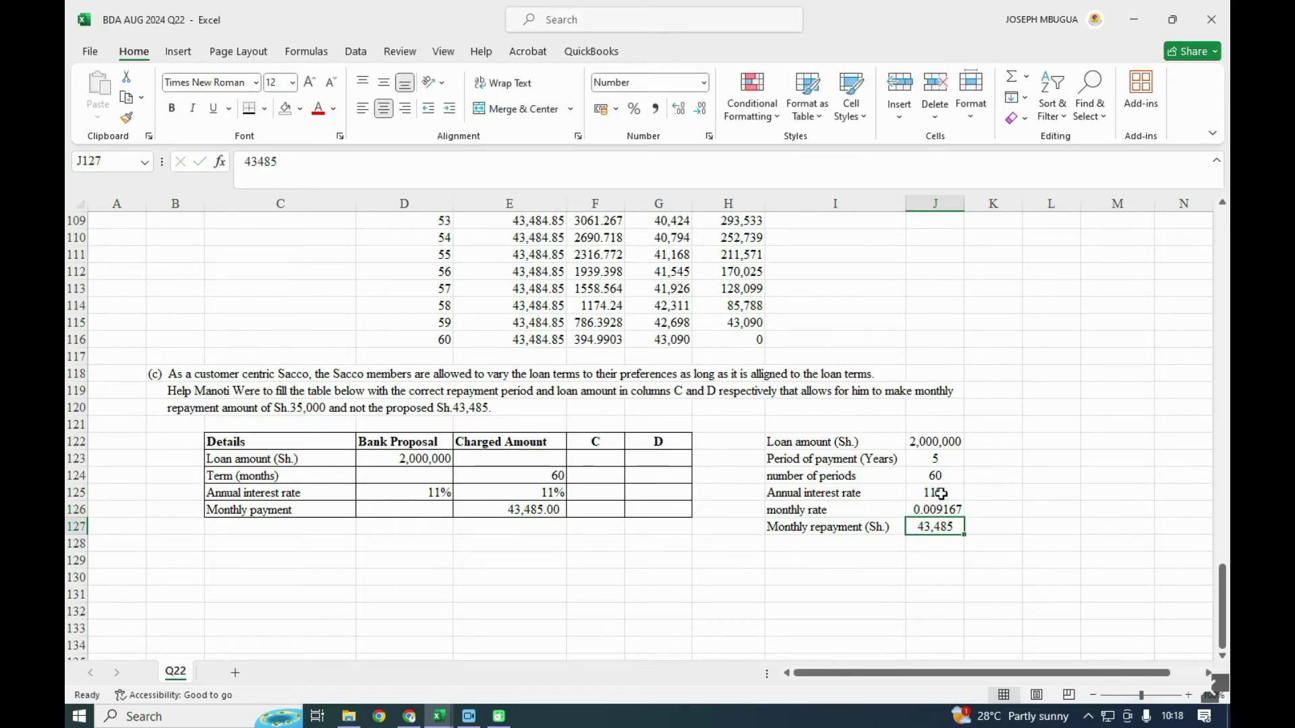
Step: Format J126 as a percentage and re-enter the =J125/12 formula
{"action": "left_click", "coordinate": [948, 510]}
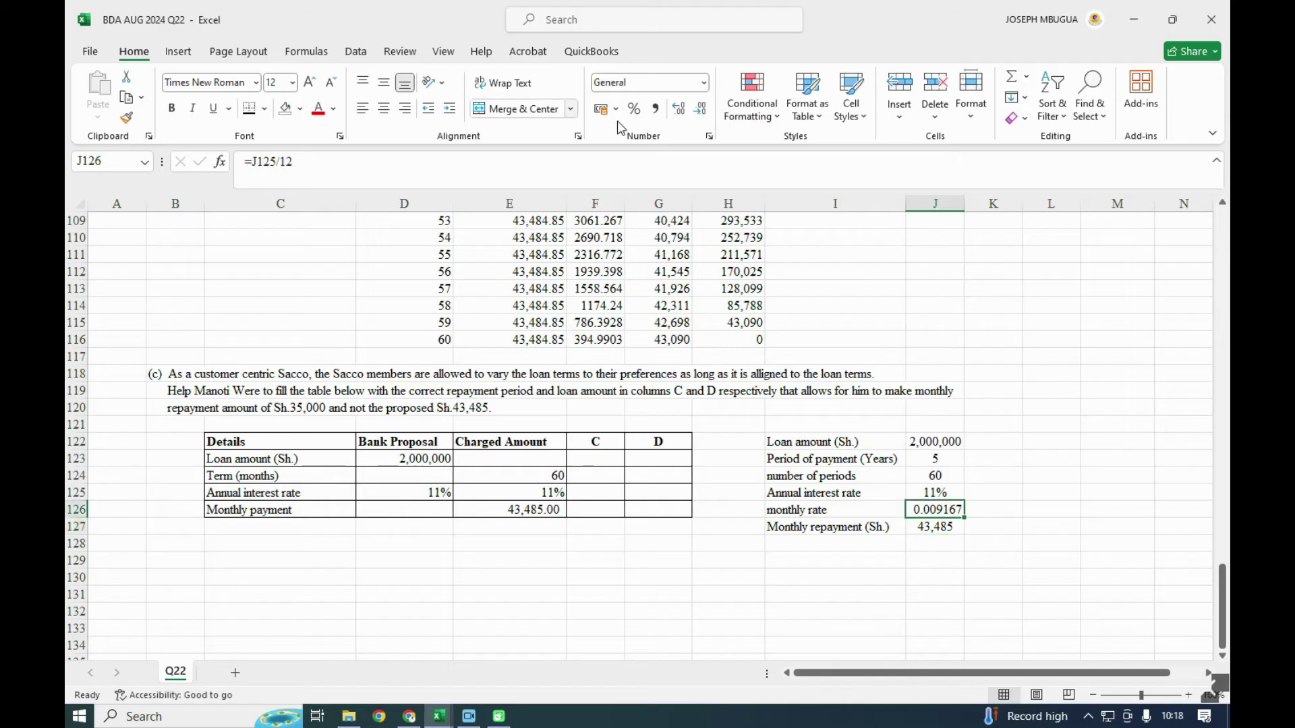
{"action": "left_click", "coordinate": [634, 109]}
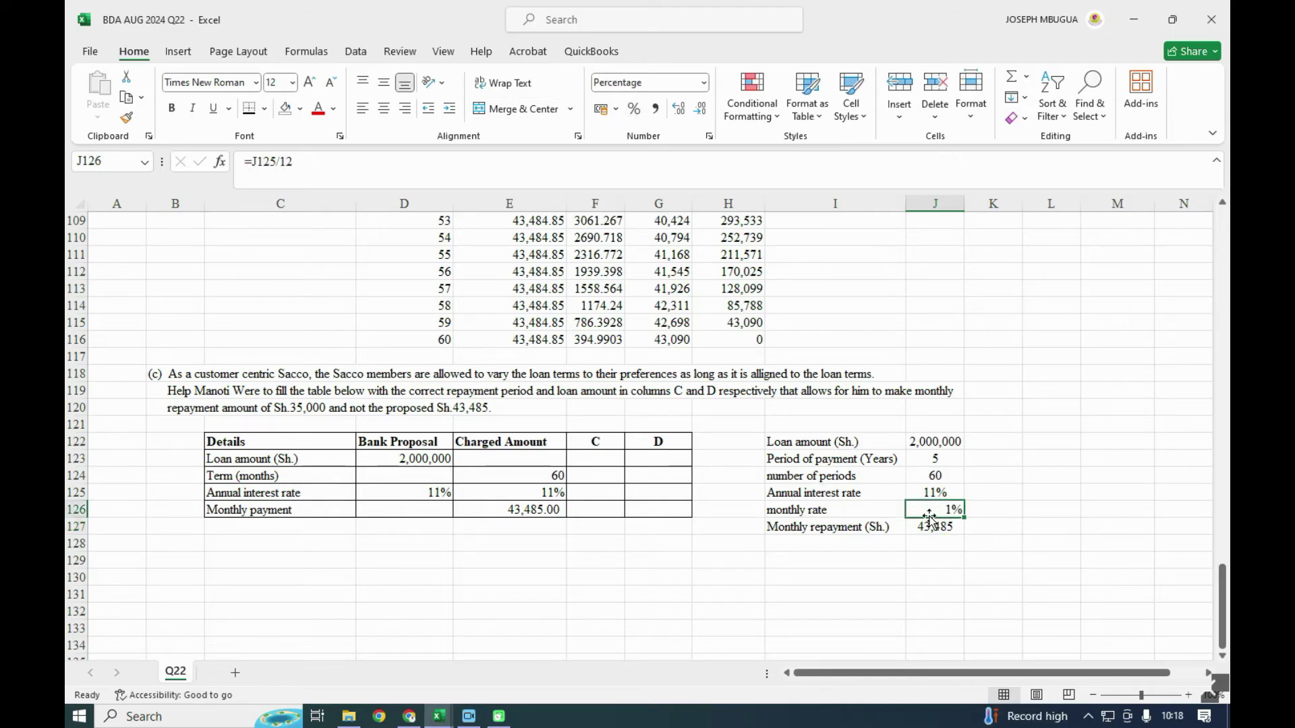
{"action": "type", "text": "="}
{"action": "left_click", "coordinate": [934, 493]}
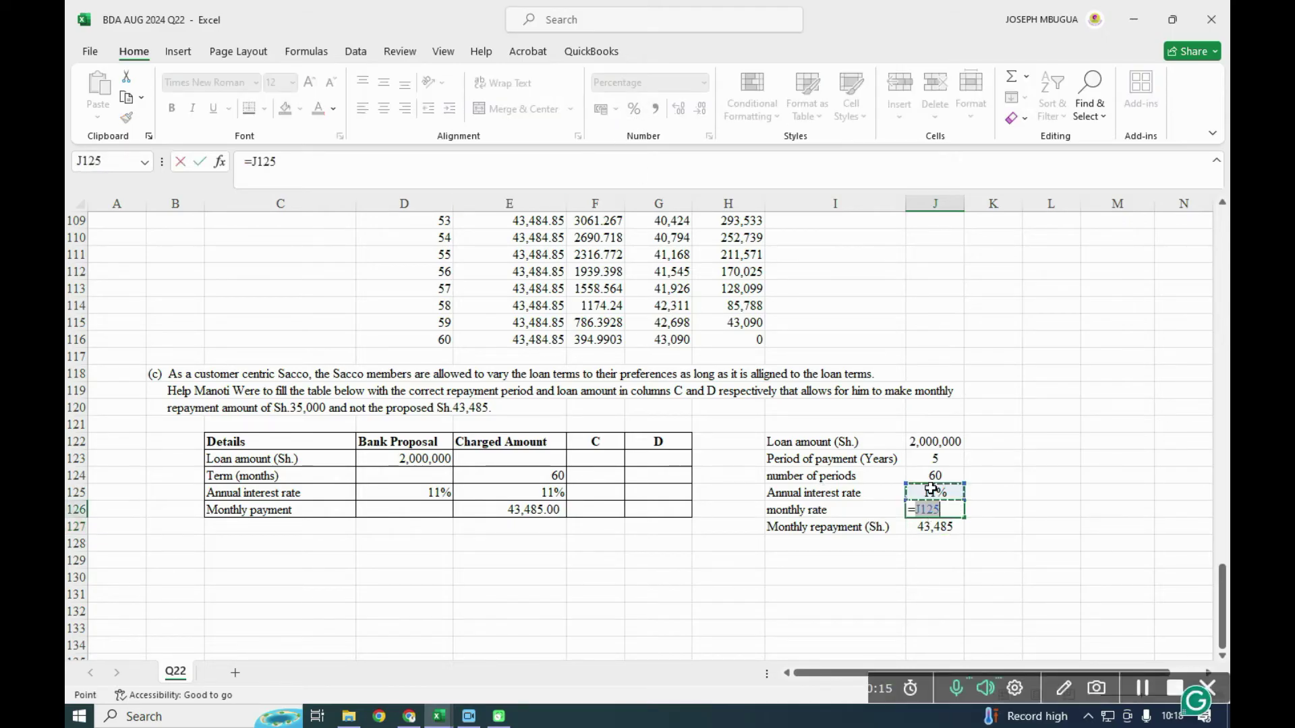
{"action": "type", "text": "/12"}
{"action": "key", "text": "Return"}
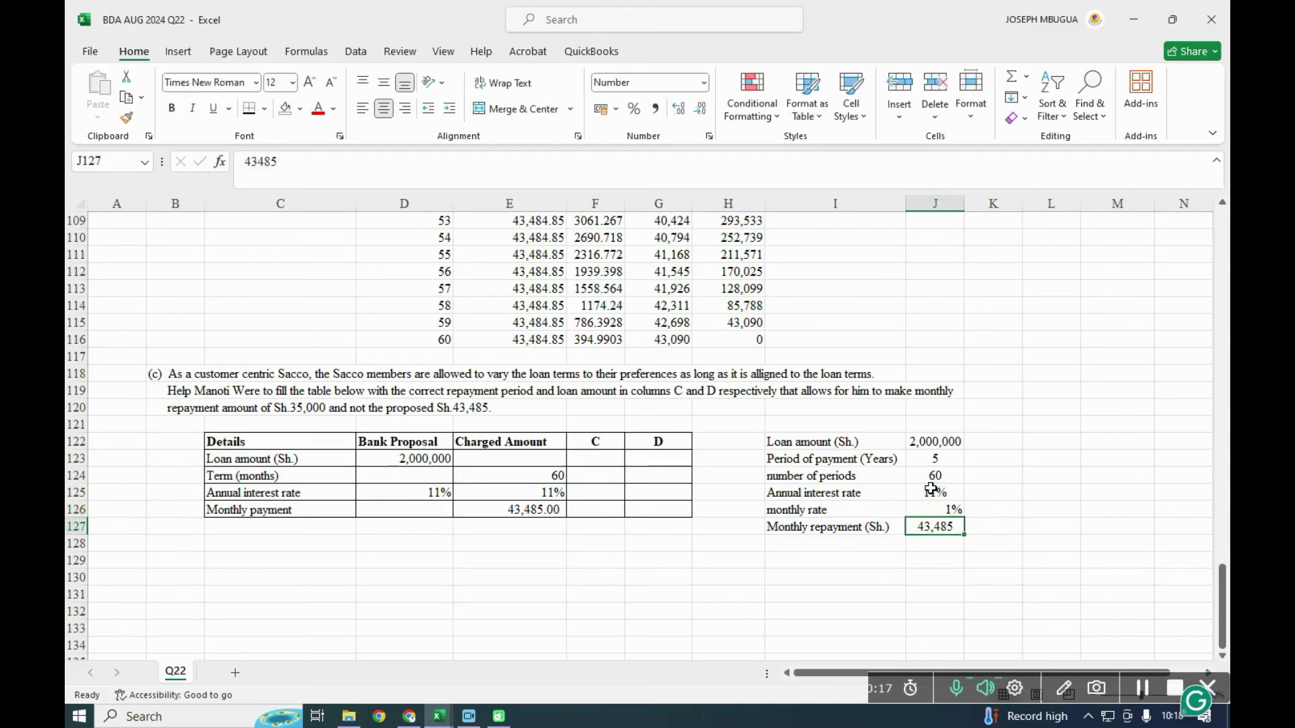
Step: Increase J126's decimal places until it shows 0.916666667%
{"action": "left_click", "coordinate": [934, 509]}
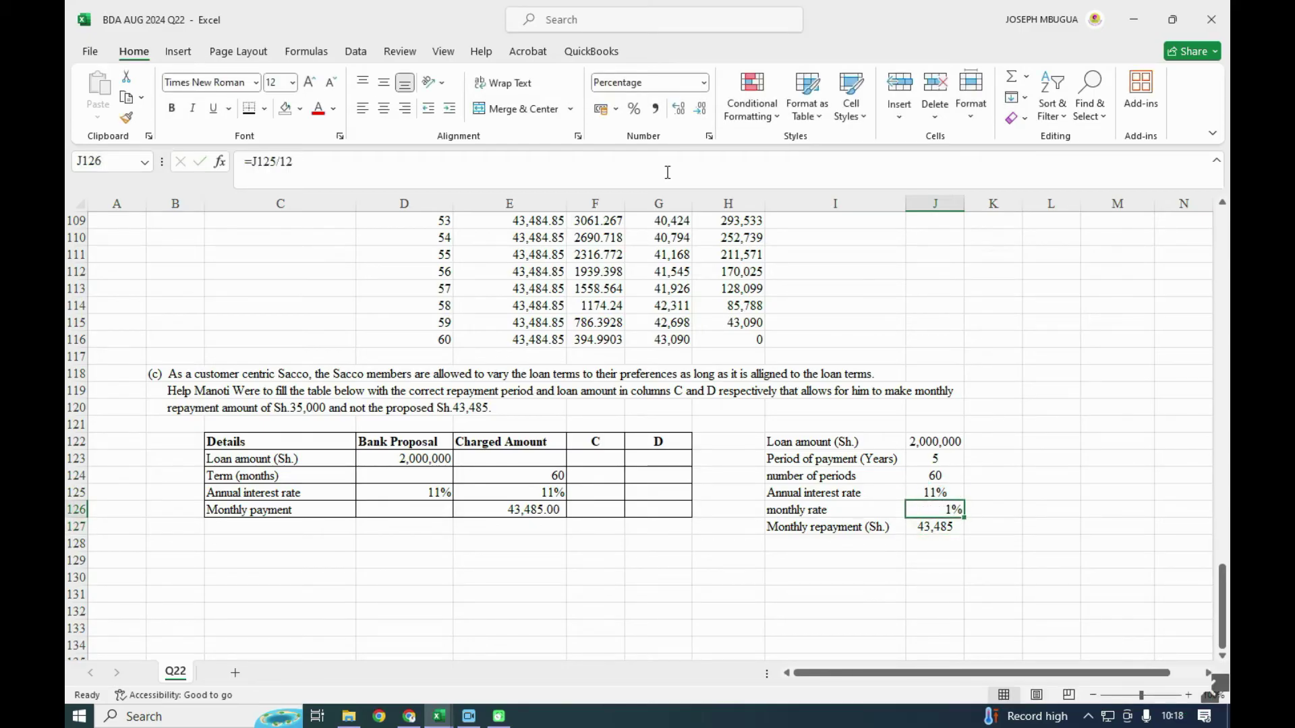
{"action": "left_click", "coordinate": [681, 109]}
{"action": "left_click", "coordinate": [682, 110]}
{"action": "left_click", "coordinate": [681, 109]}
{"action": "left_click", "coordinate": [681, 109]}
{"action": "left_click", "coordinate": [681, 110]}
{"action": "left_click", "coordinate": [681, 109]}
{"action": "left_click", "coordinate": [682, 109]}
{"action": "left_click", "coordinate": [681, 109]}
{"action": "left_click", "coordinate": [681, 109]}
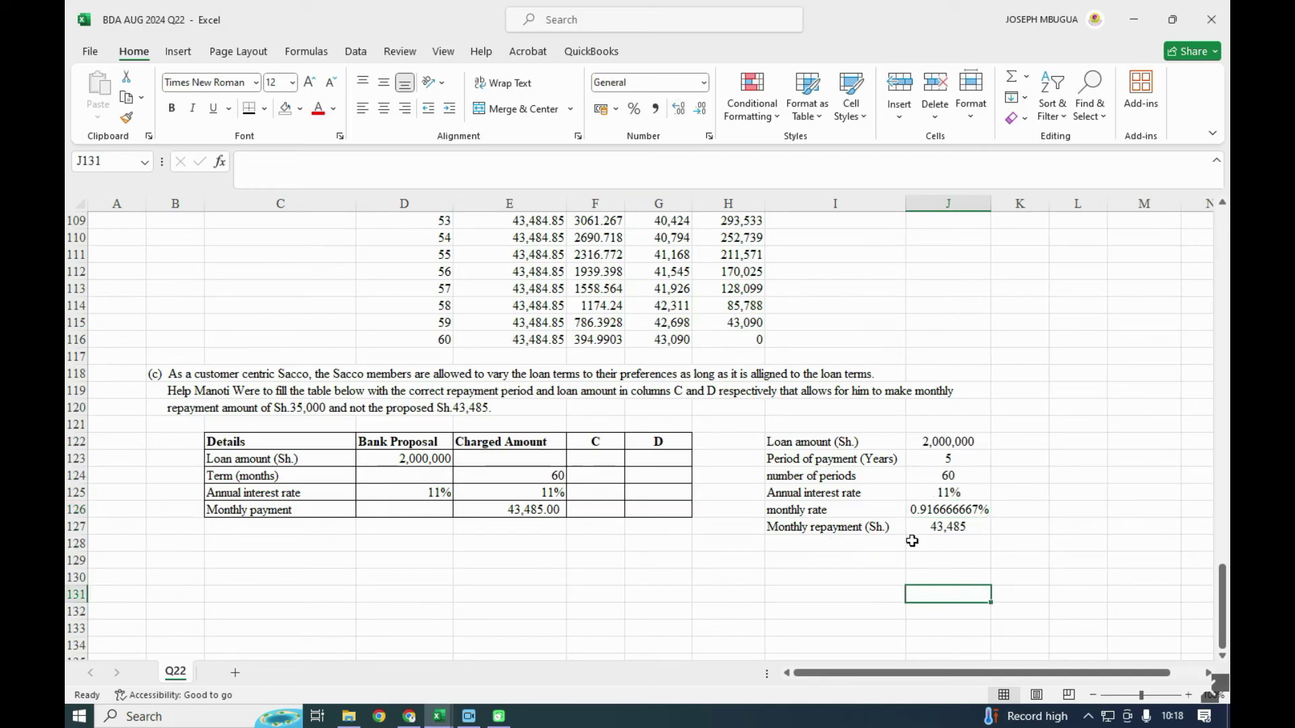
Step: Enter =PMT(J126,J124,-J122) in J127 for the 43,485 monthly repayment
{"action": "left_click", "coordinate": [958, 530]}
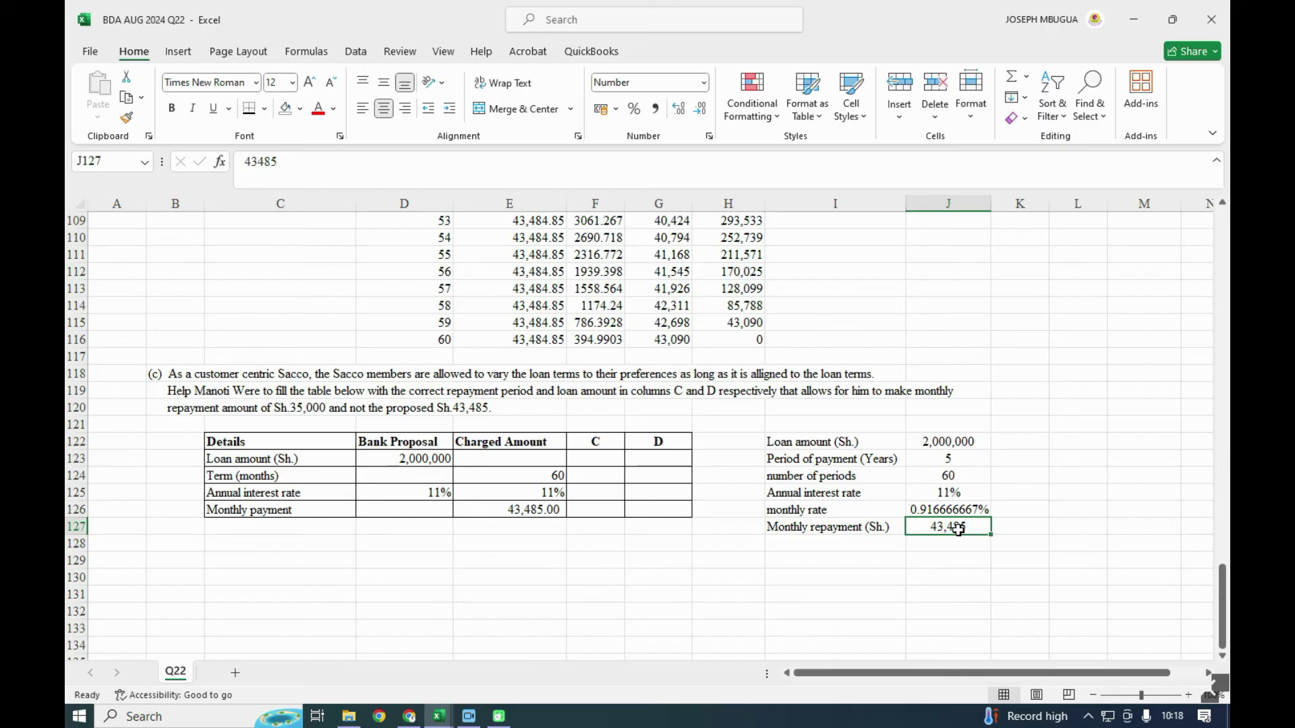
{"action": "type", "text": "=pmt"}
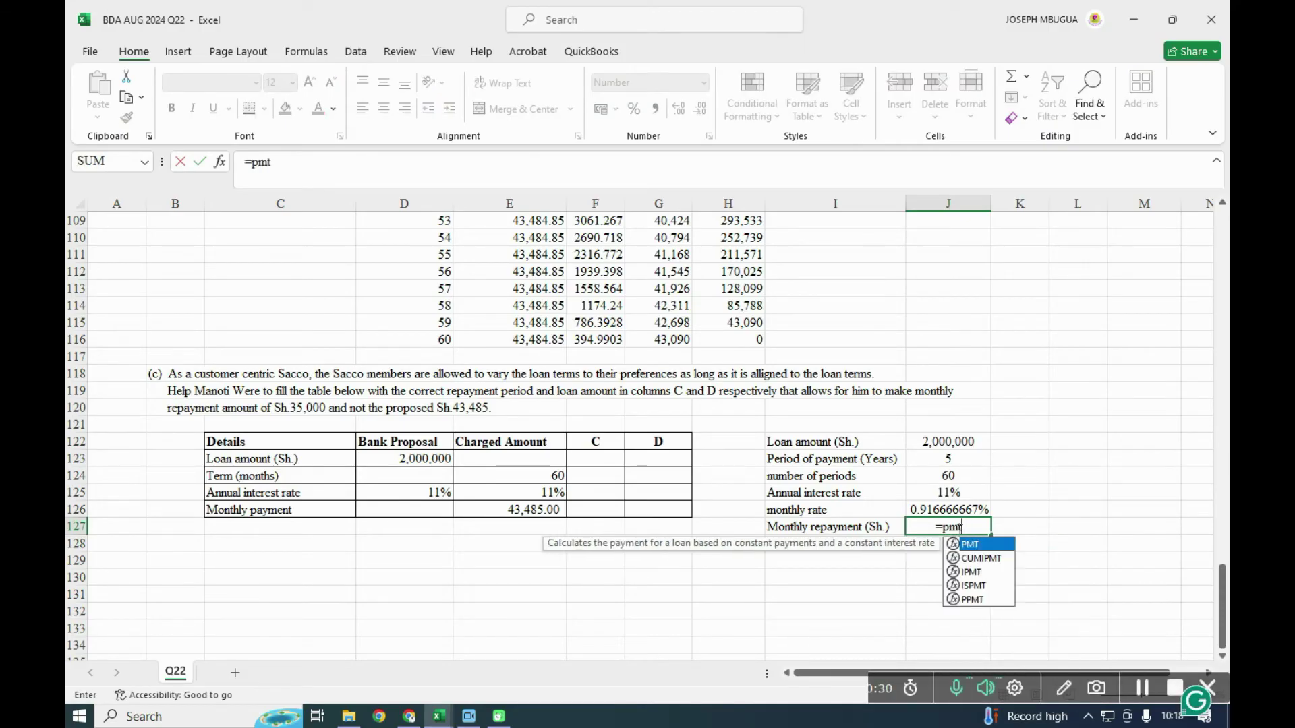
{"action": "key", "text": "Tab"}
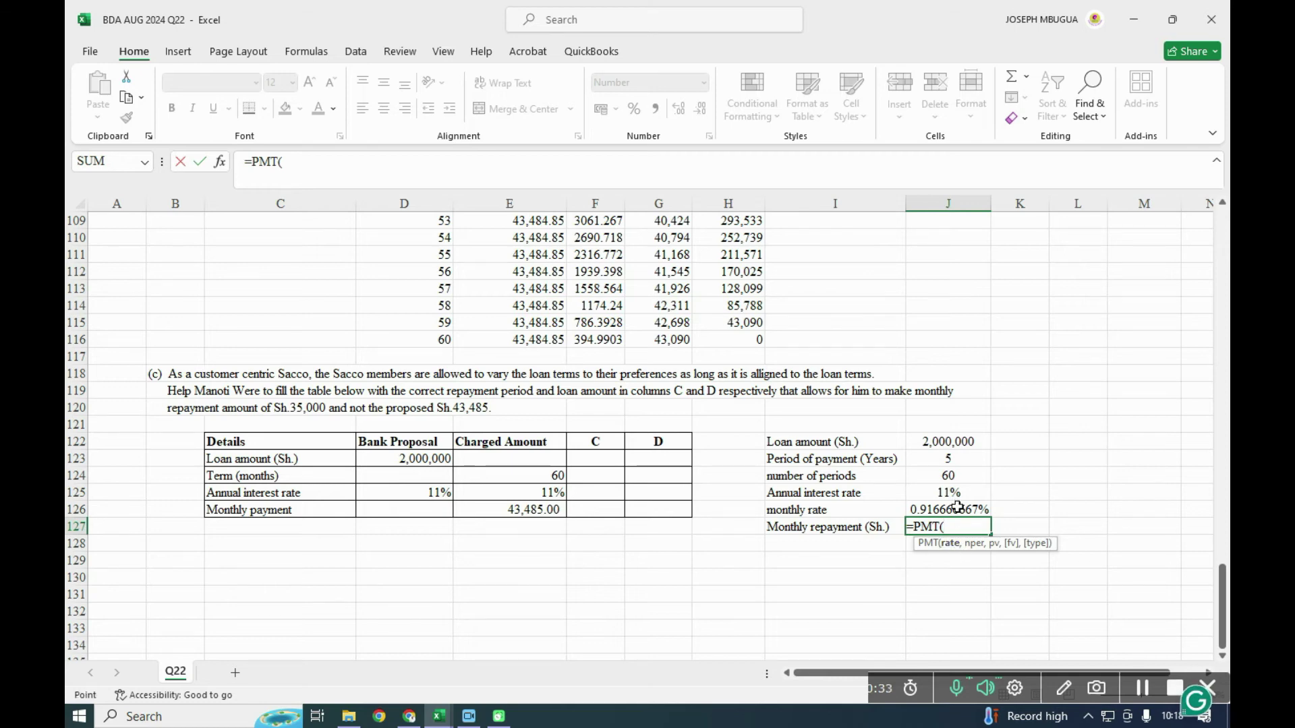
{"action": "left_click", "coordinate": [959, 510]}
{"action": "type", "text": ","}
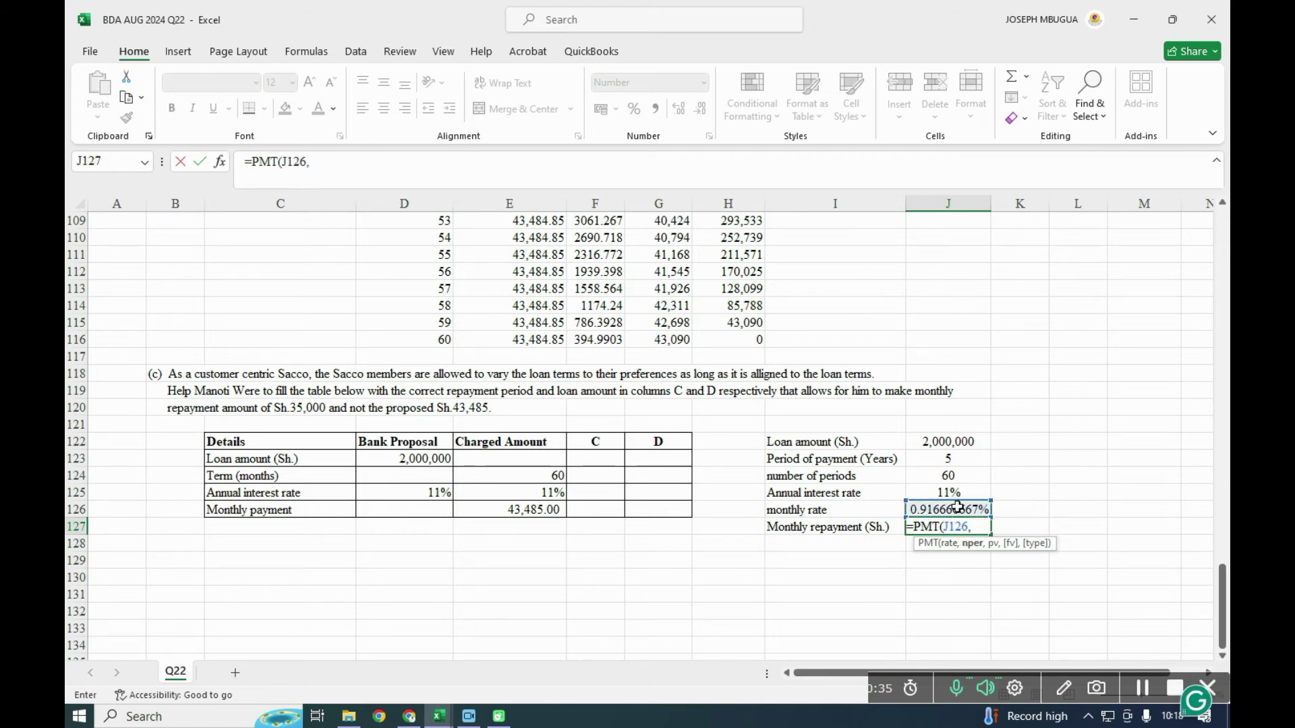
{"action": "left_click", "coordinate": [948, 477]}
{"action": "type", "text": ",-"}
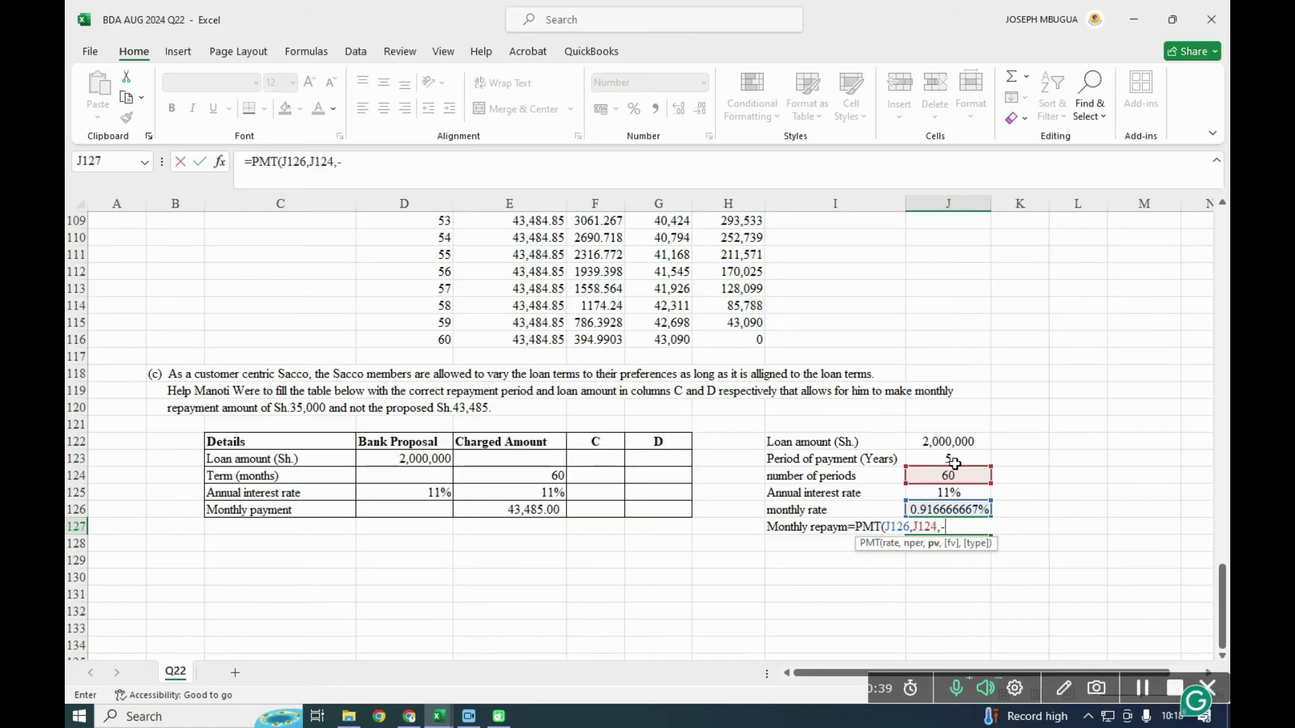
{"action": "left_click", "coordinate": [949, 443]}
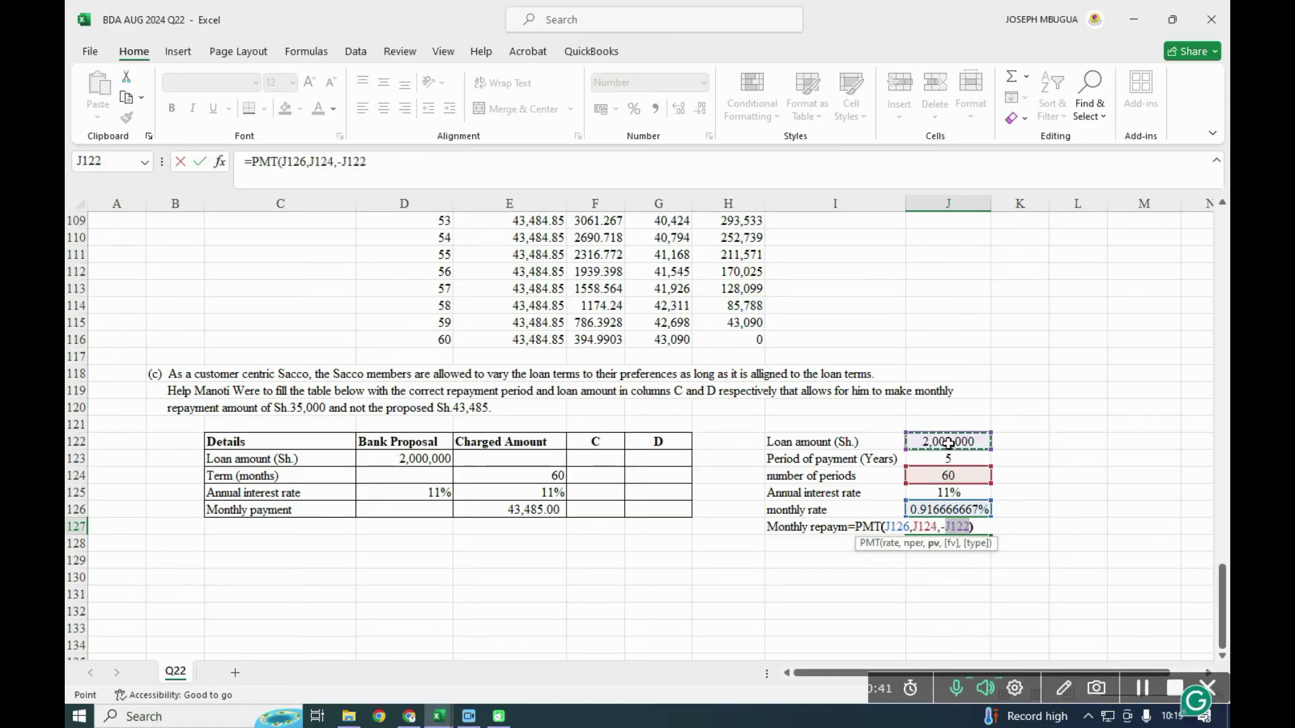
{"action": "key", "text": "Return"}
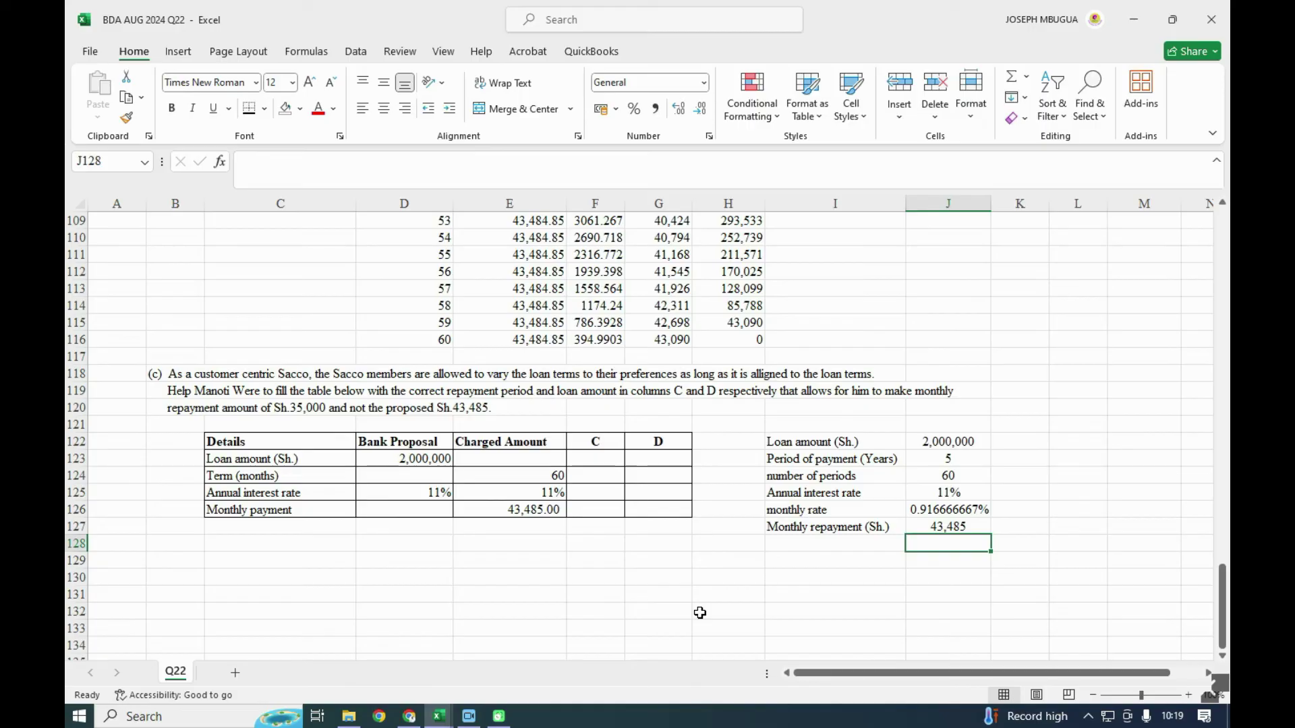
Step: Goal Seek J127 to 35000 by changing J122, giving a 1,609,756 loan amount
{"action": "scroll", "coordinate": [698, 613], "scroll_direction": "up", "scroll_amount": 1}
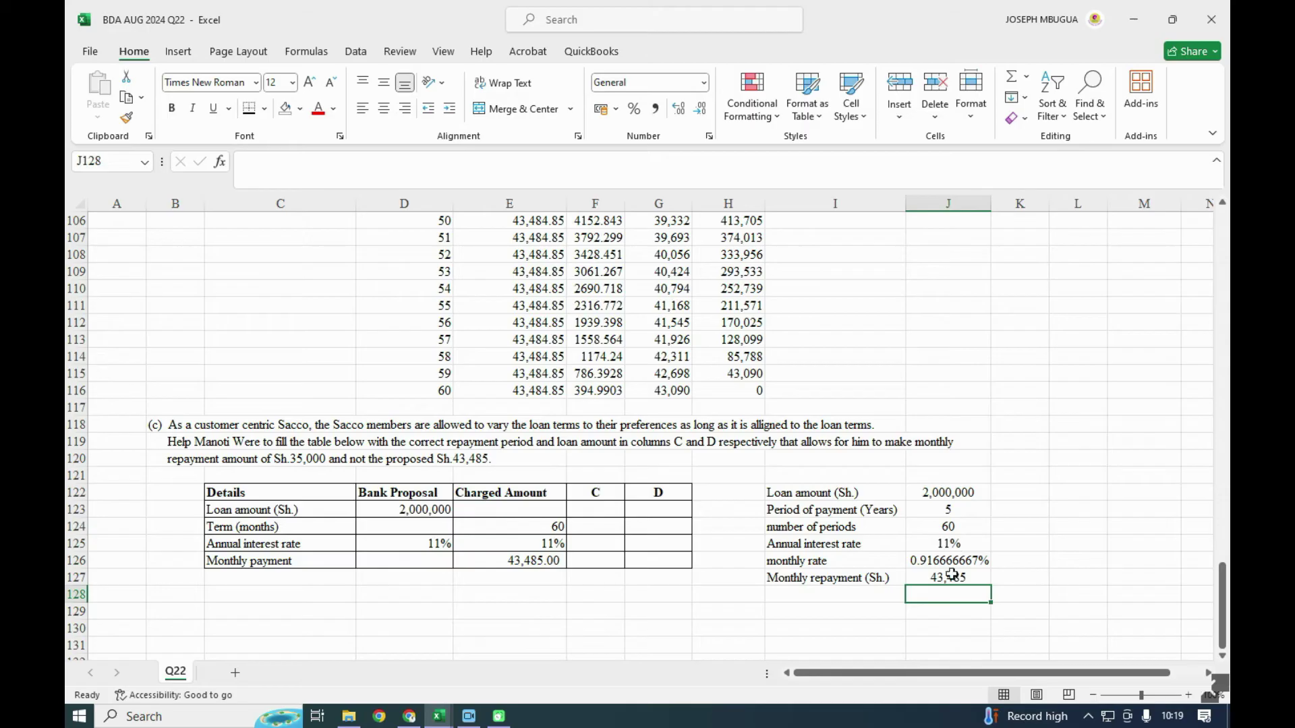
{"action": "left_click", "coordinate": [356, 52]}
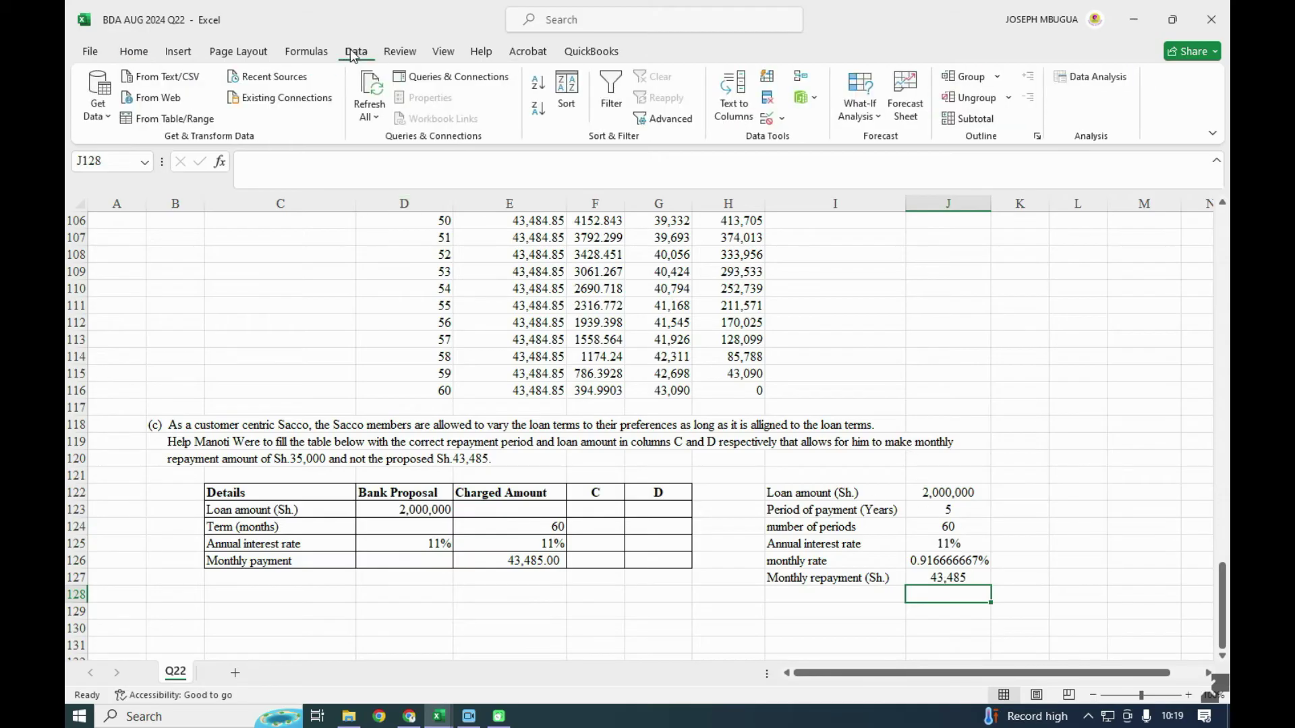
{"action": "left_click", "coordinate": [873, 113]}
{"action": "left_click", "coordinate": [879, 164]}
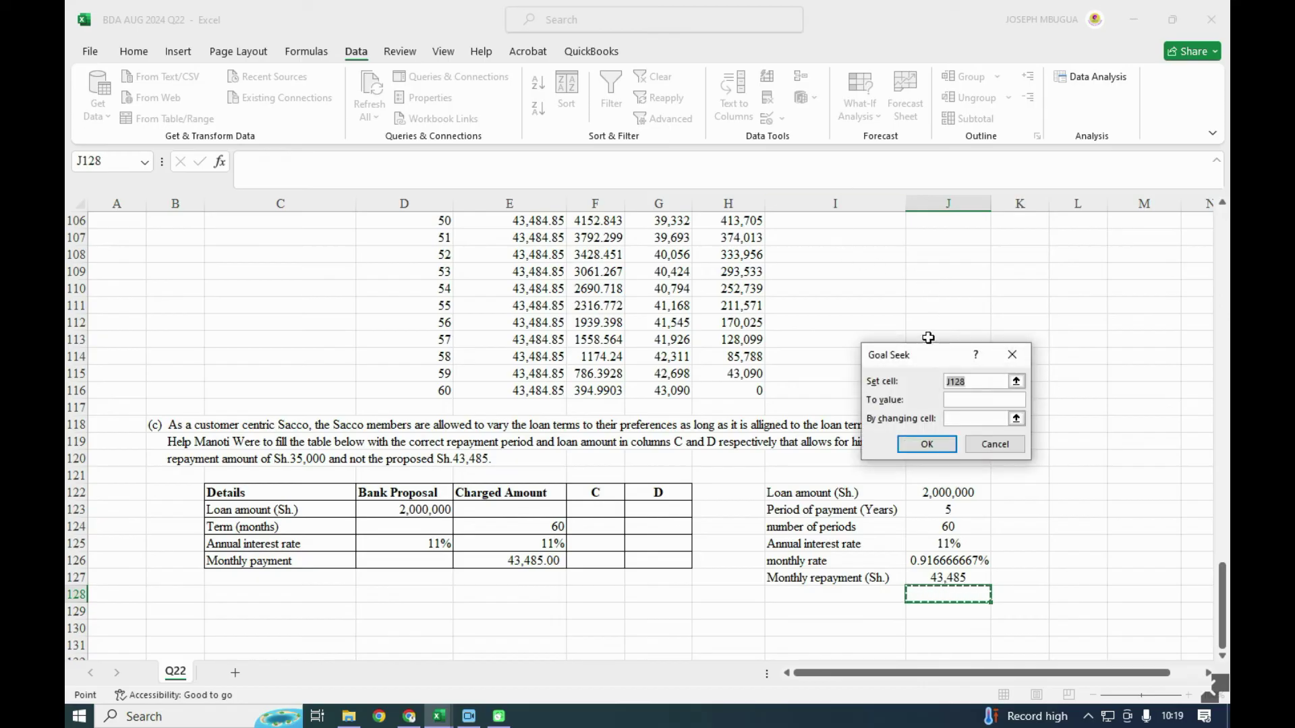
{"action": "left_click", "coordinate": [944, 578]}
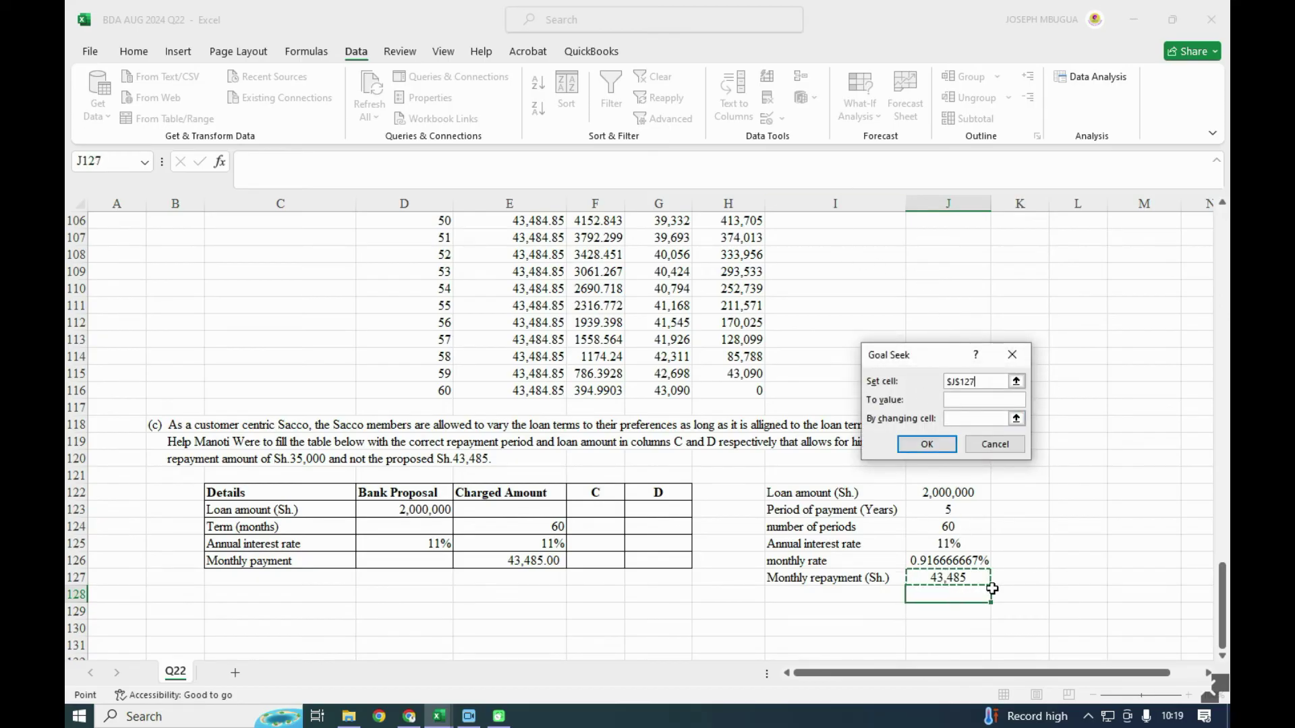
{"action": "left_click", "coordinate": [960, 398]}
{"action": "left_click", "coordinate": [966, 419]}
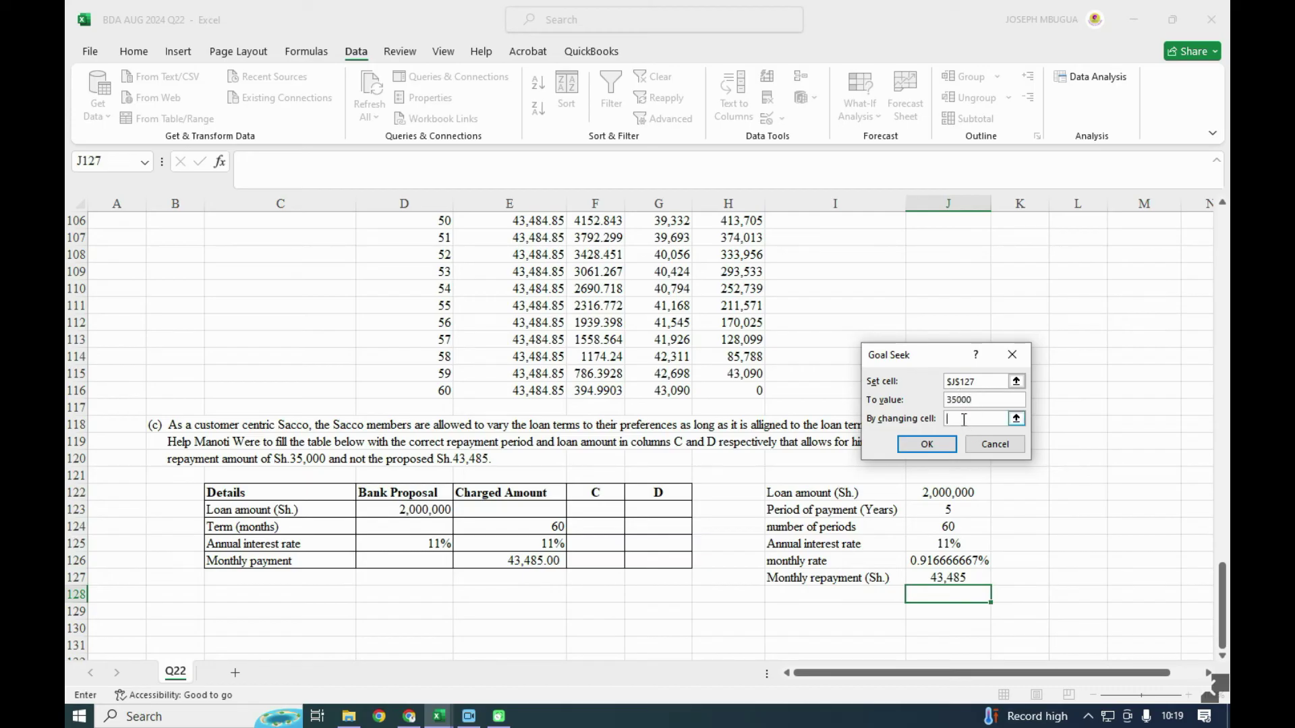
{"action": "left_click", "coordinate": [948, 492]}
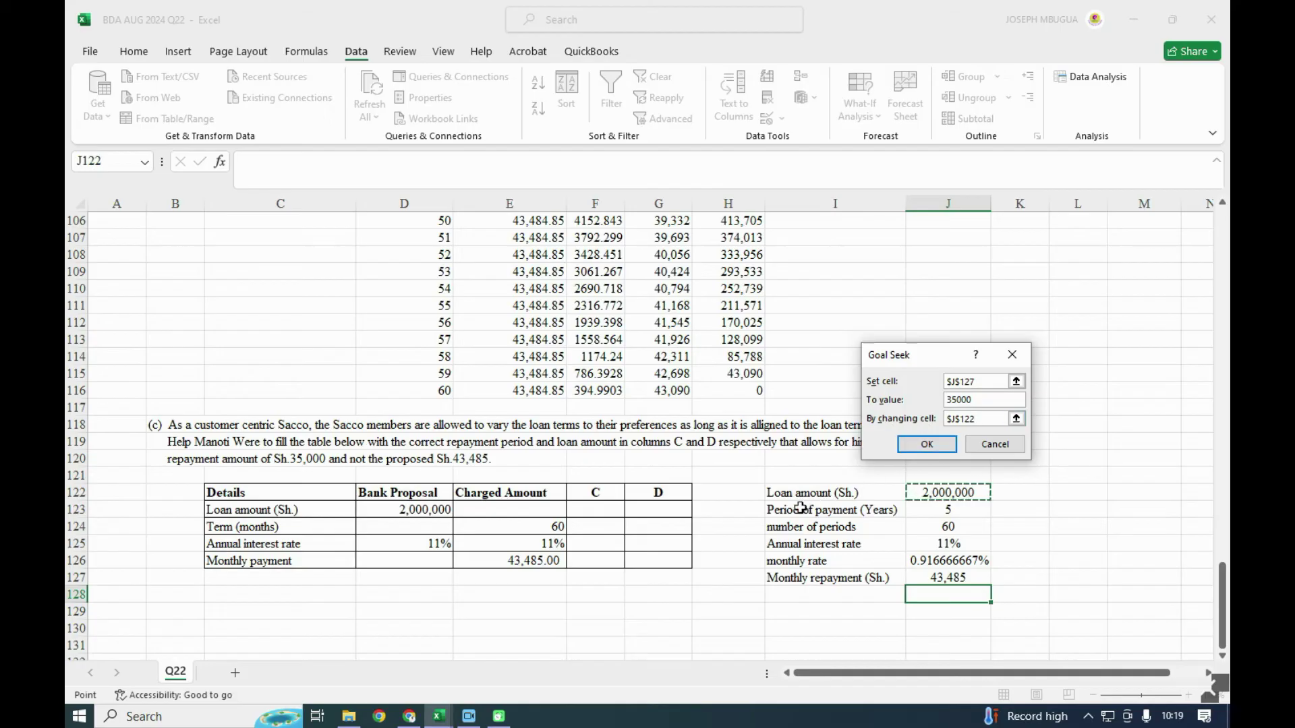
{"action": "left_click", "coordinate": [934, 443]}
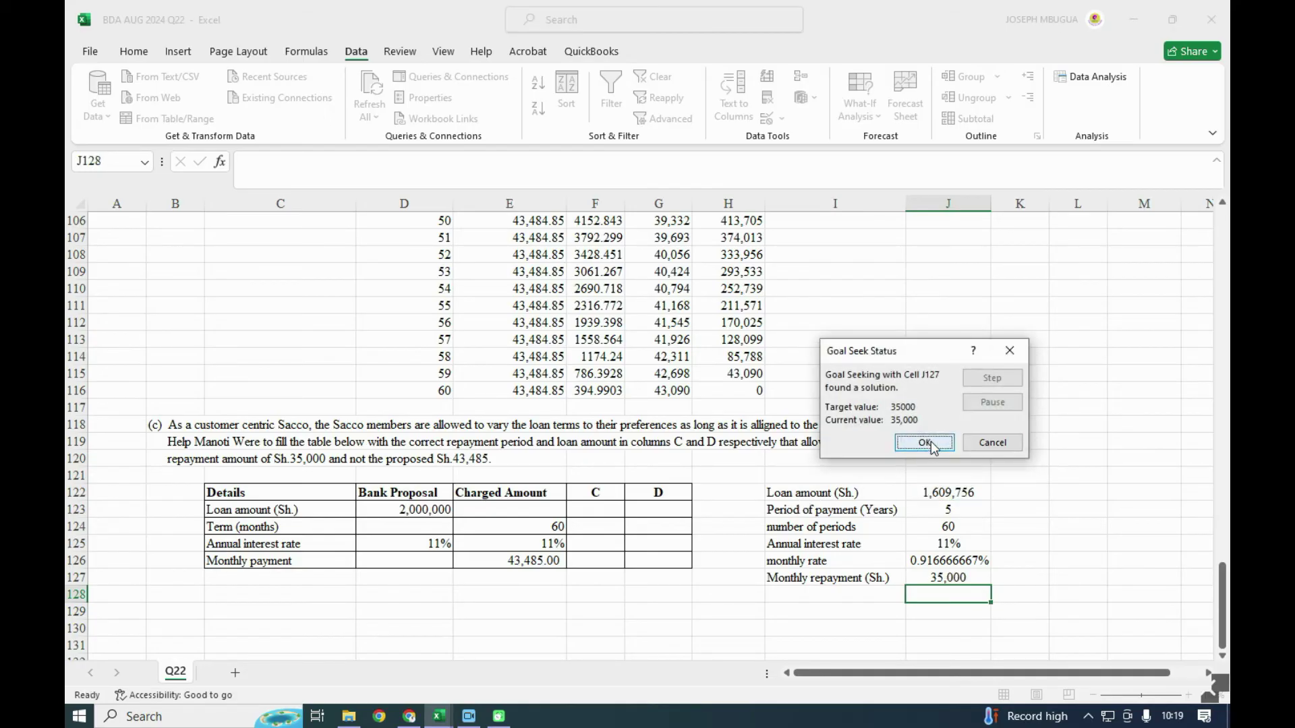
{"action": "left_click", "coordinate": [932, 445]}
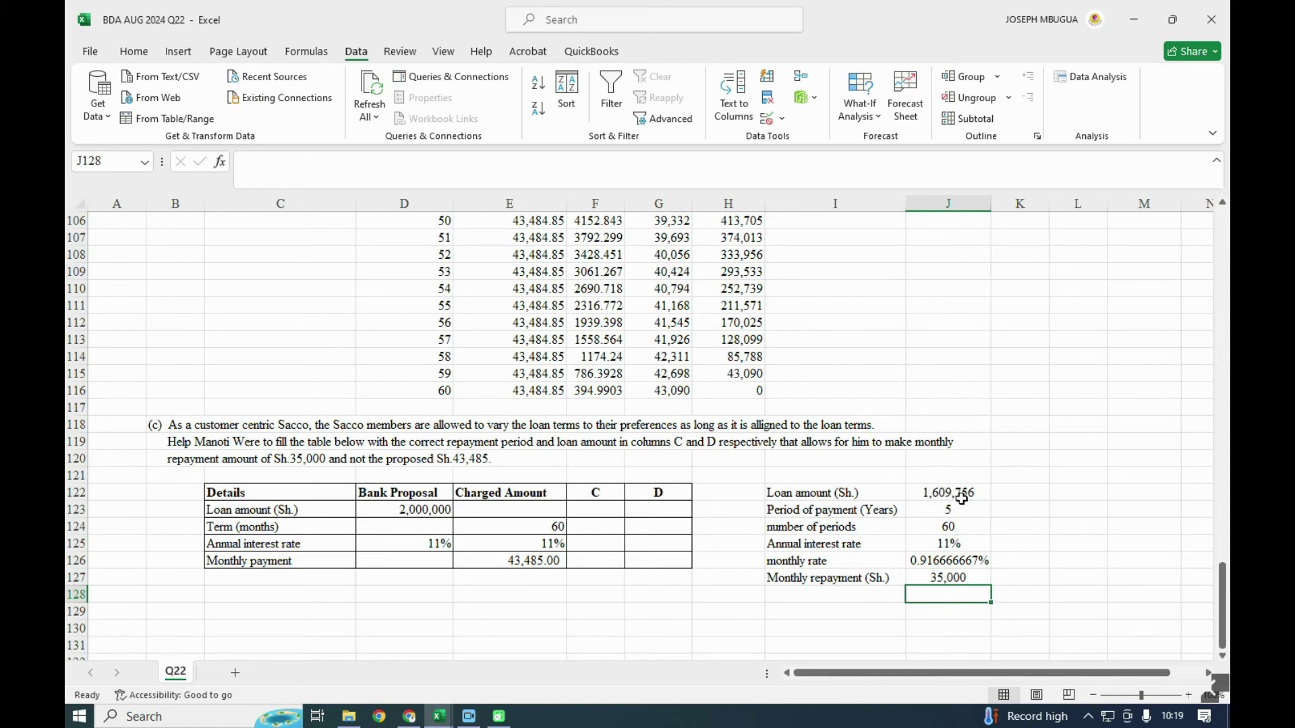
Step: Link the part (c) loan amount to J122 (1,609,756) and the term to J124 (60)
{"action": "left_click", "coordinate": [660, 505]}
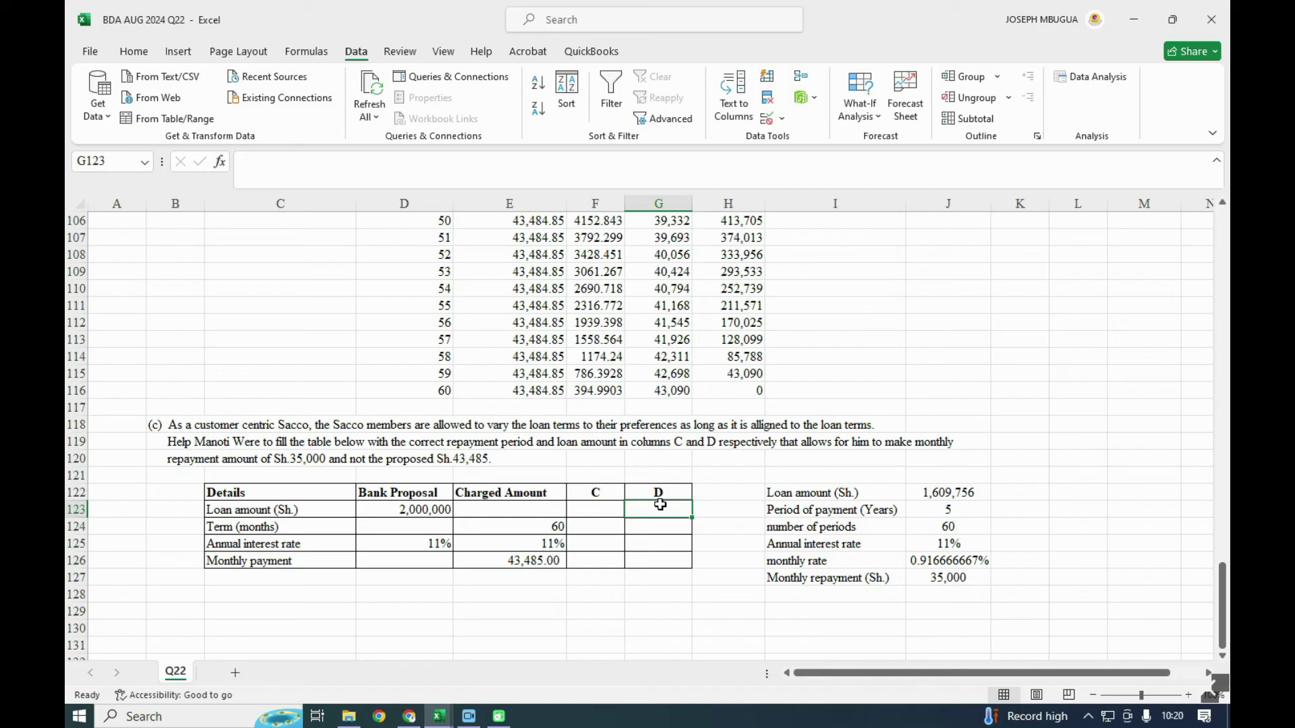
{"action": "type", "text": "="}
{"action": "left_click", "coordinate": [922, 495]}
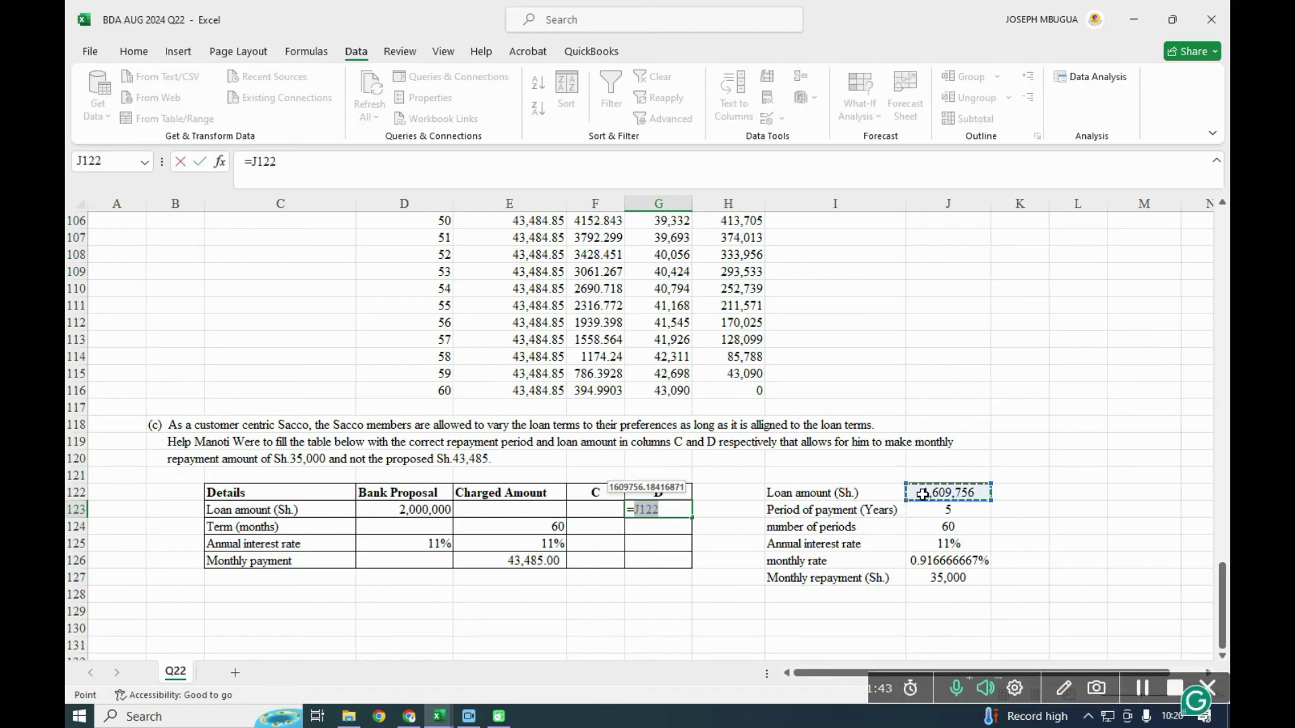
{"action": "key", "text": "Return"}
{"action": "left_click", "coordinate": [593, 526]}
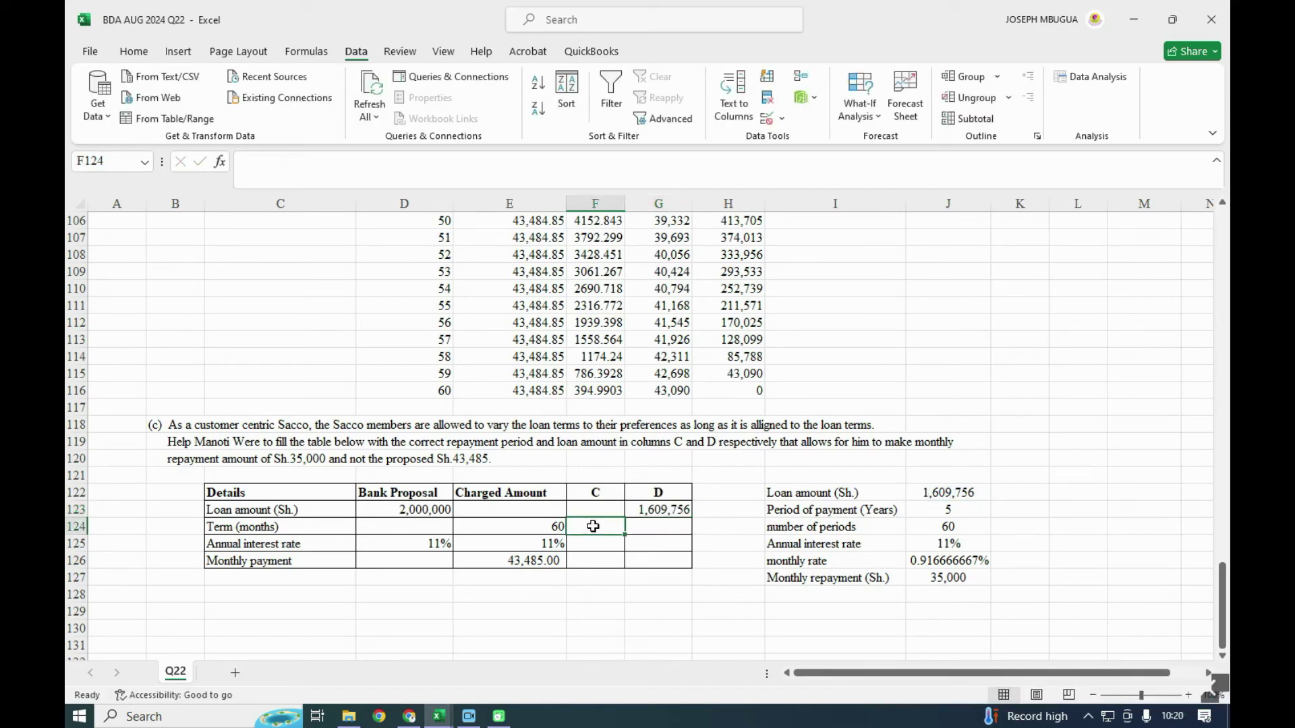
{"action": "type", "text": "="}
{"action": "left_click", "coordinate": [962, 526]}
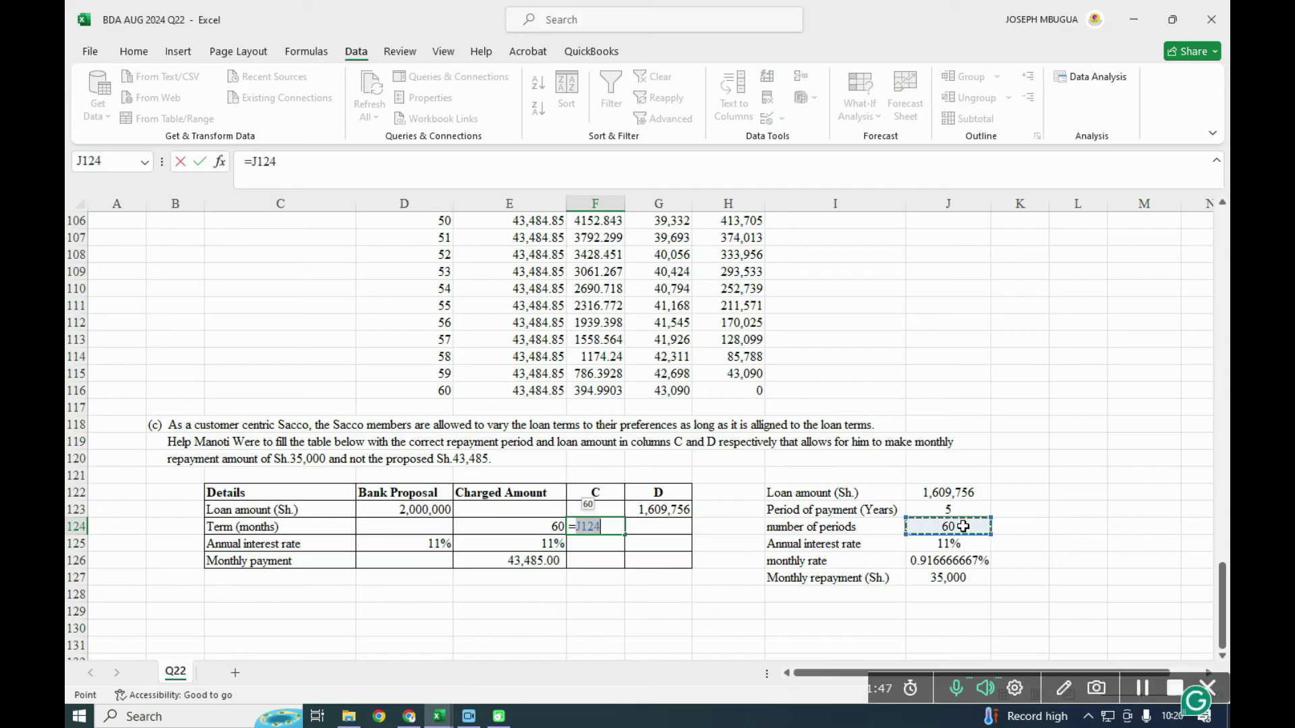
{"action": "key", "text": "Return"}
Step: Link the interest rate to J125 (11%) and the monthly payment to J127 (35,000)
{"action": "type", "text": "="}
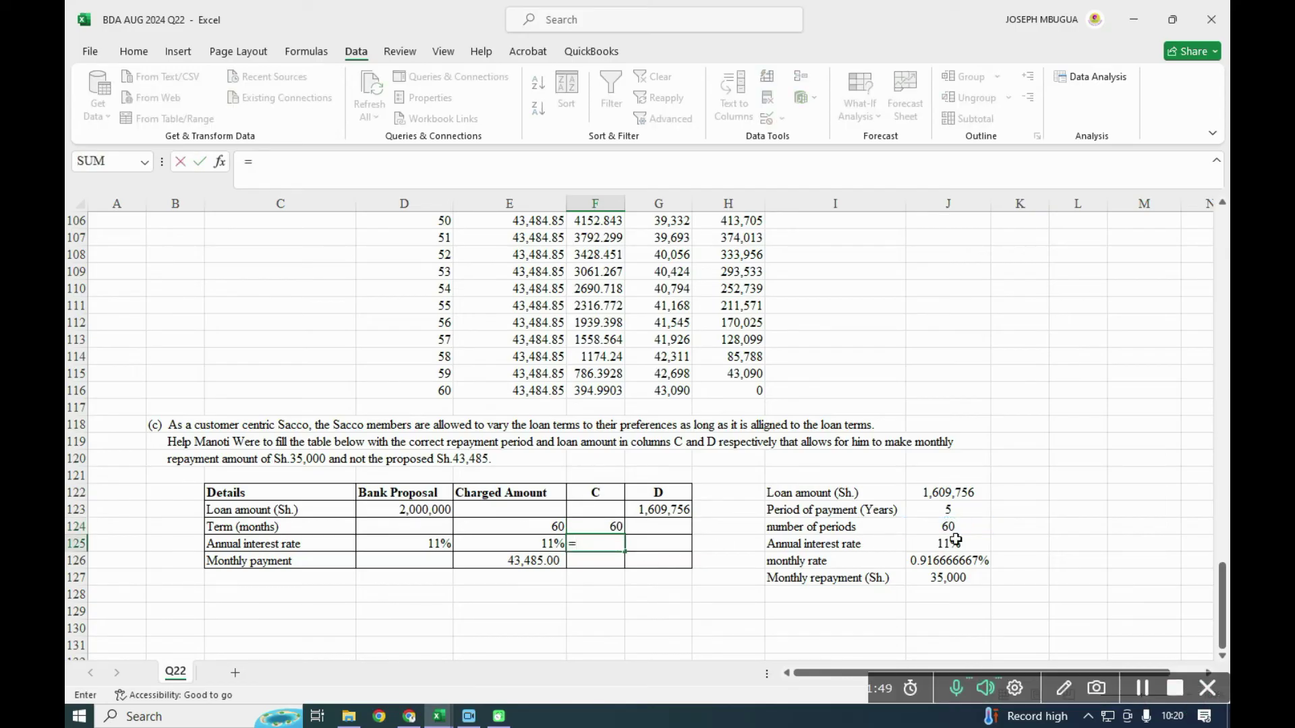
{"action": "left_click", "coordinate": [956, 540]}
{"action": "key", "text": "Return"}
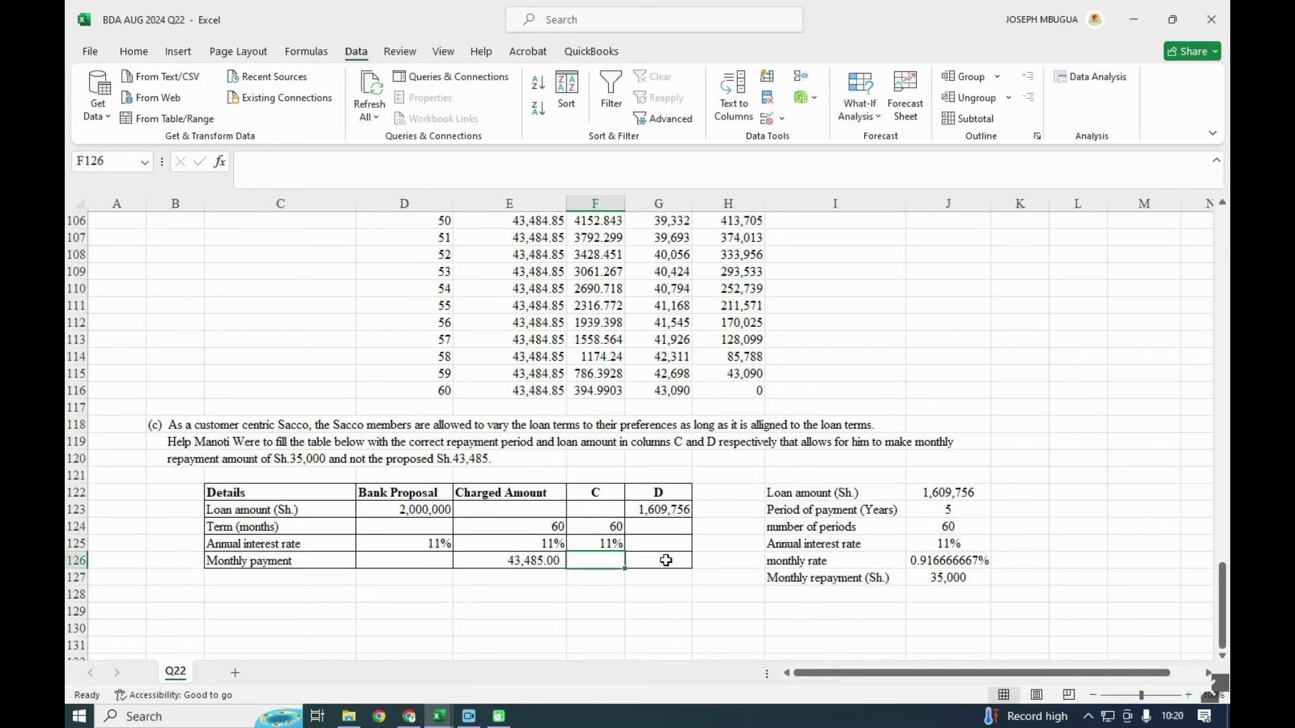
{"action": "left_click", "coordinate": [663, 558]}
{"action": "type", "text": "="}
{"action": "left_click", "coordinate": [950, 580]}
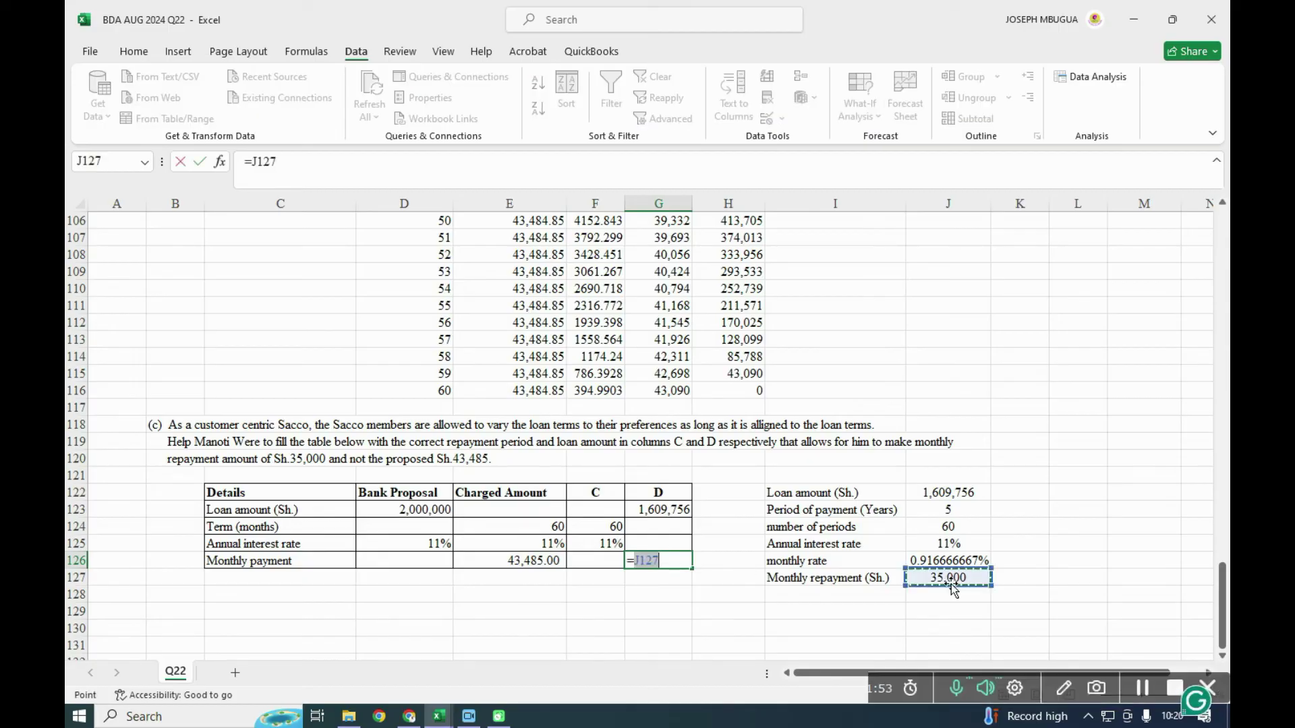
{"action": "key", "text": "Return"}
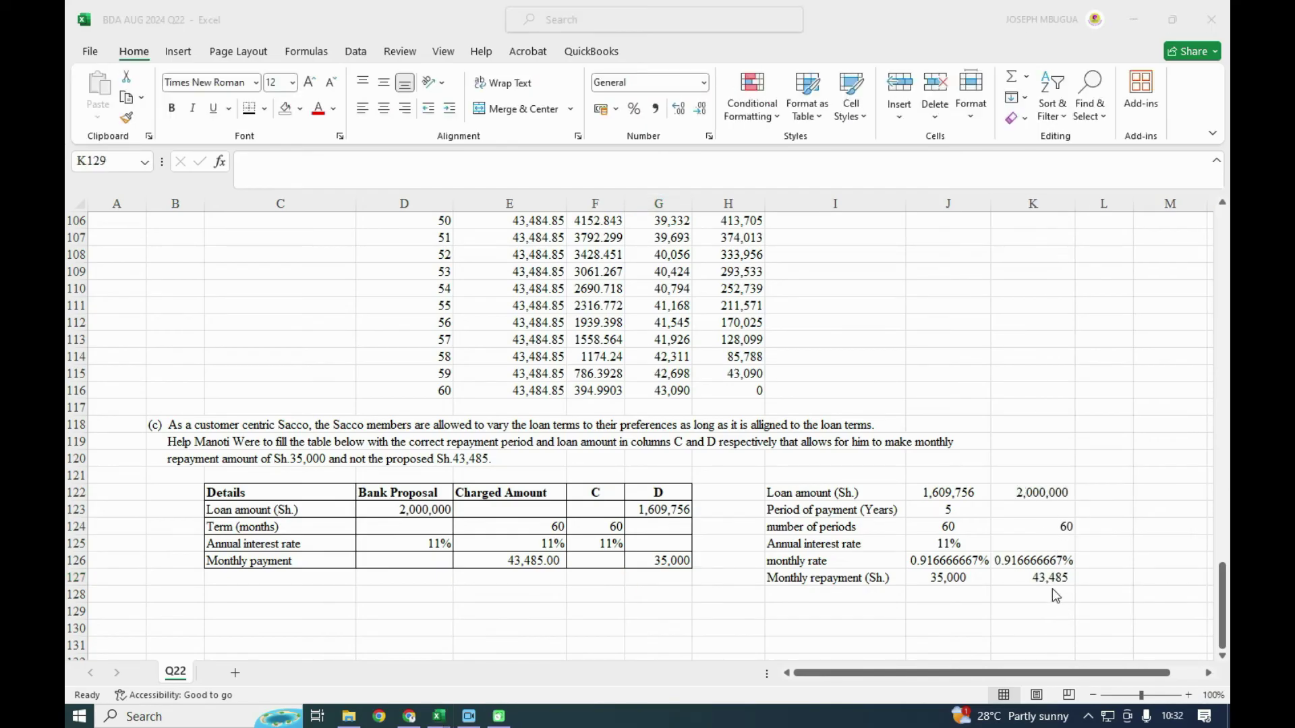
Step: Switch back to the Excel workbook holding the column K calculation
{"action": "key", "text": "alt+Tab"}
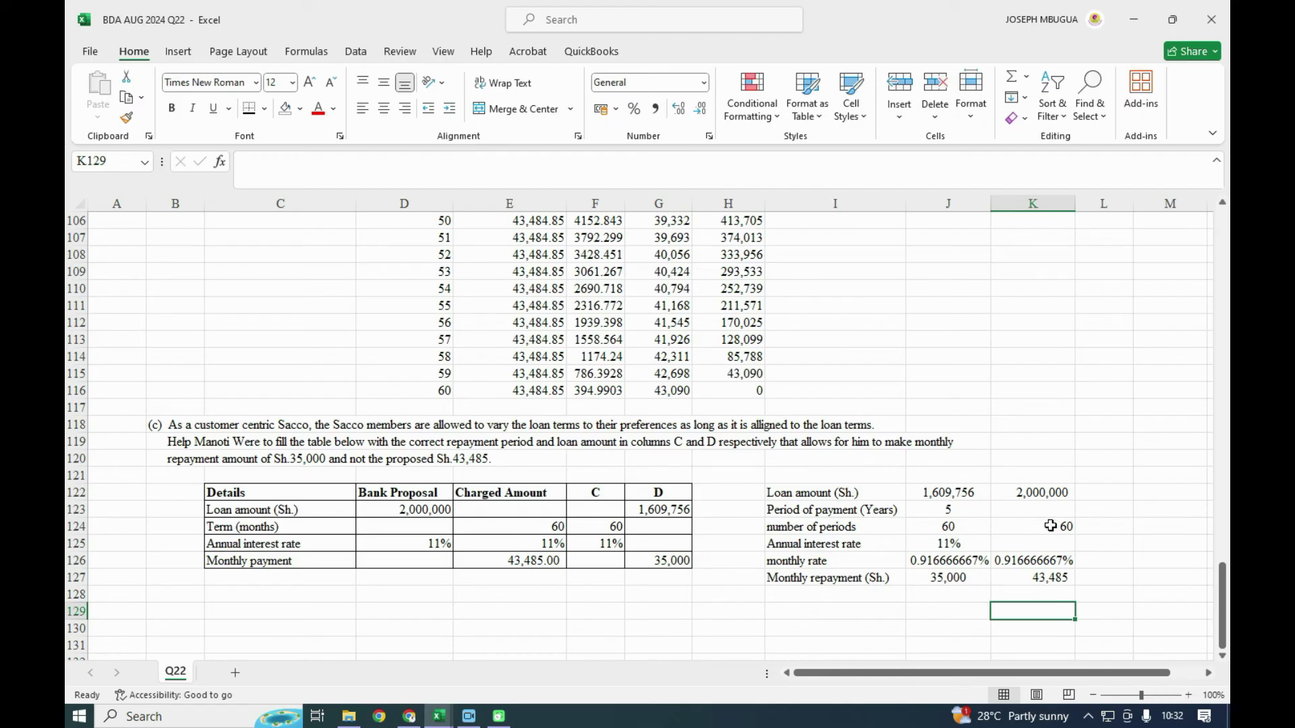
Step: Goal Seek K127 to 35000 by changing the period count in K124
{"action": "left_click", "coordinate": [356, 53]}
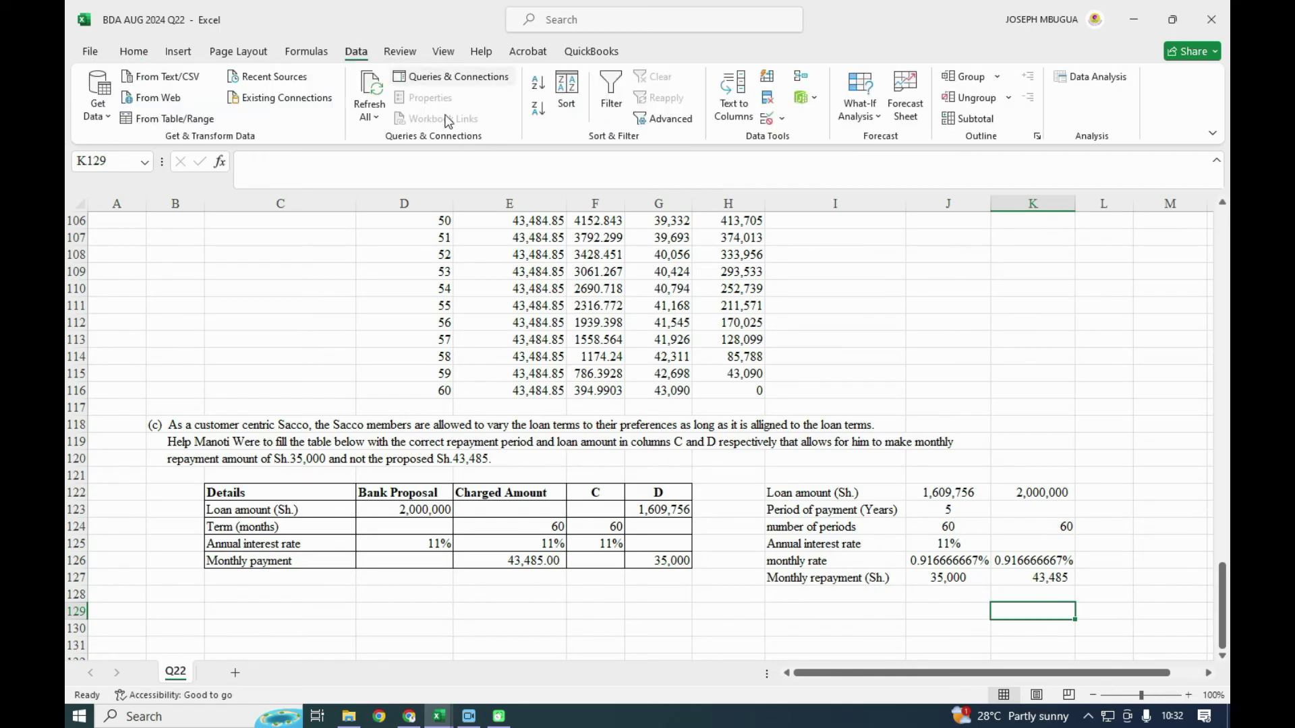
{"action": "left_click", "coordinate": [876, 118]}
{"action": "left_click", "coordinate": [883, 174]}
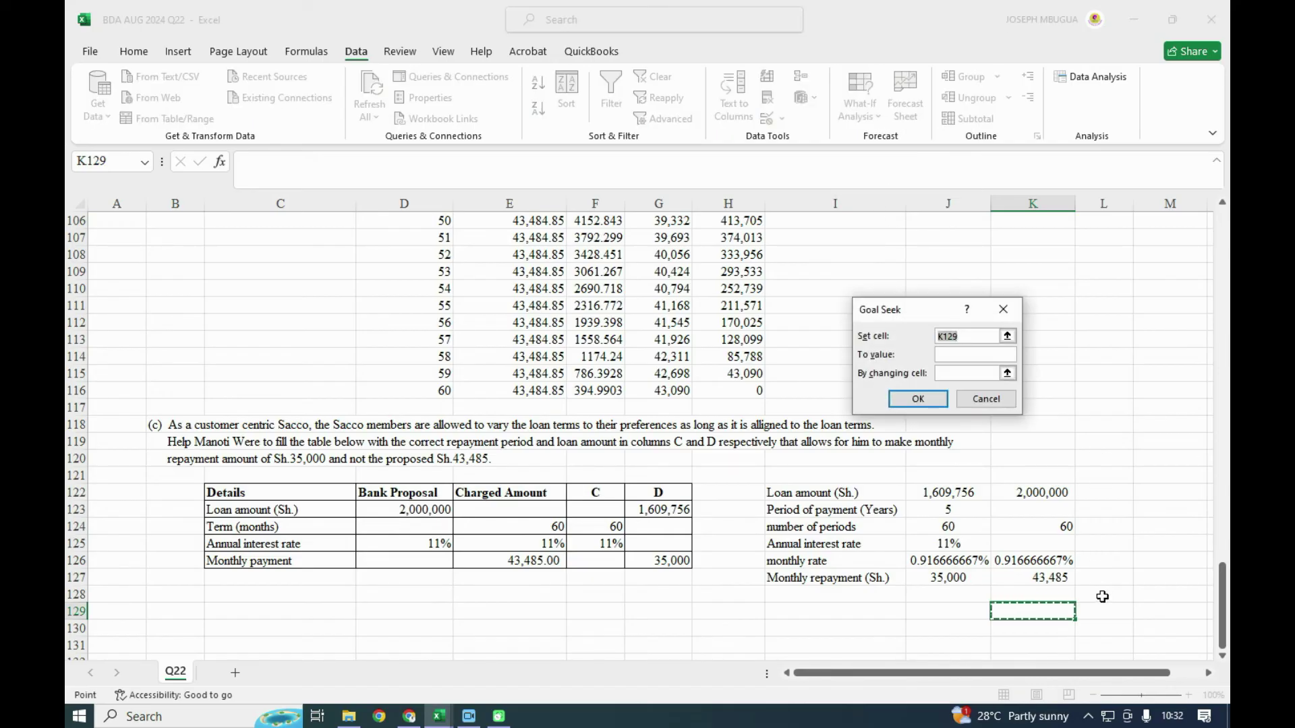
{"action": "left_click", "coordinate": [1050, 580]}
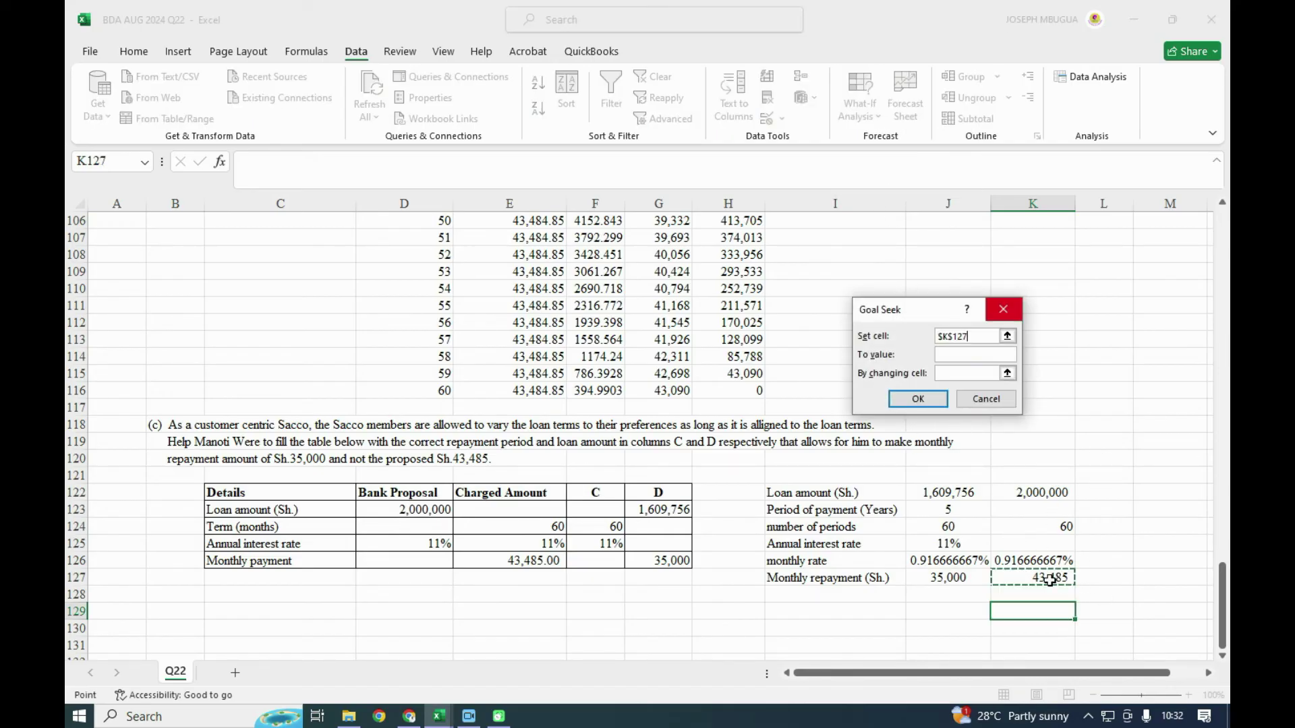
{"action": "left_click", "coordinate": [957, 354]}
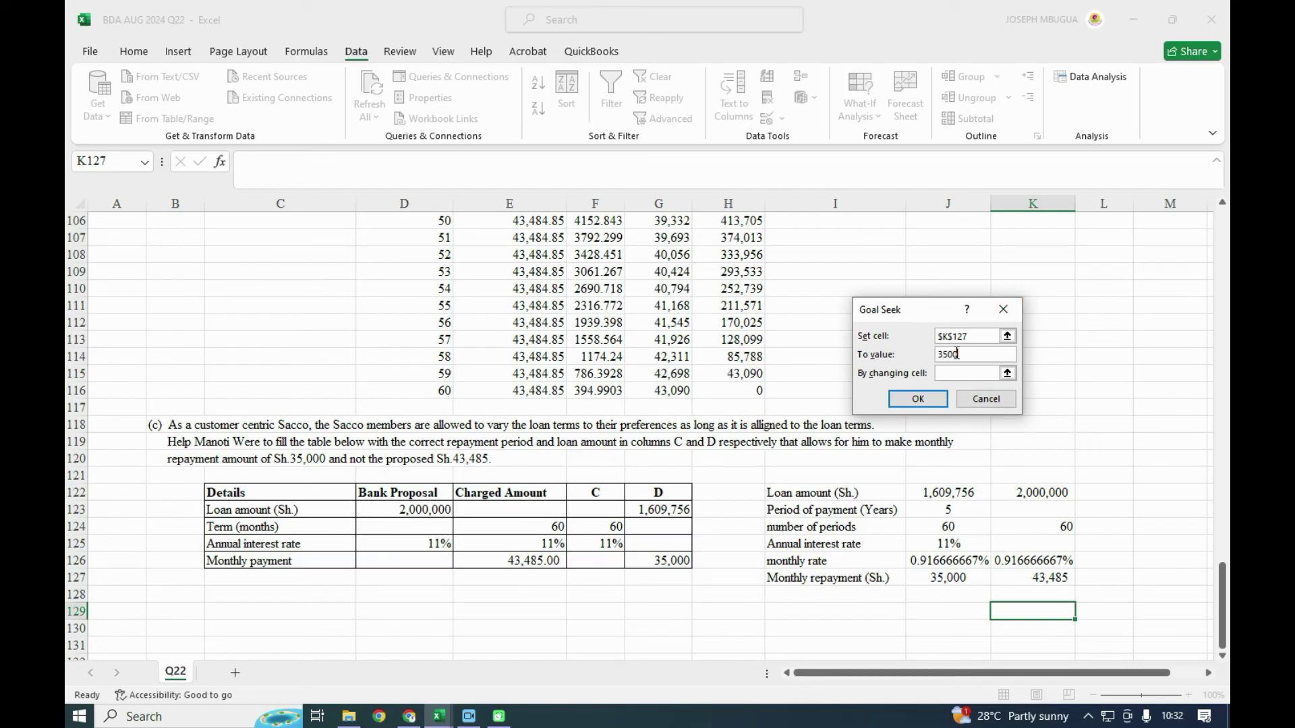
{"action": "left_click", "coordinate": [961, 372]}
{"action": "left_click", "coordinate": [1069, 528]}
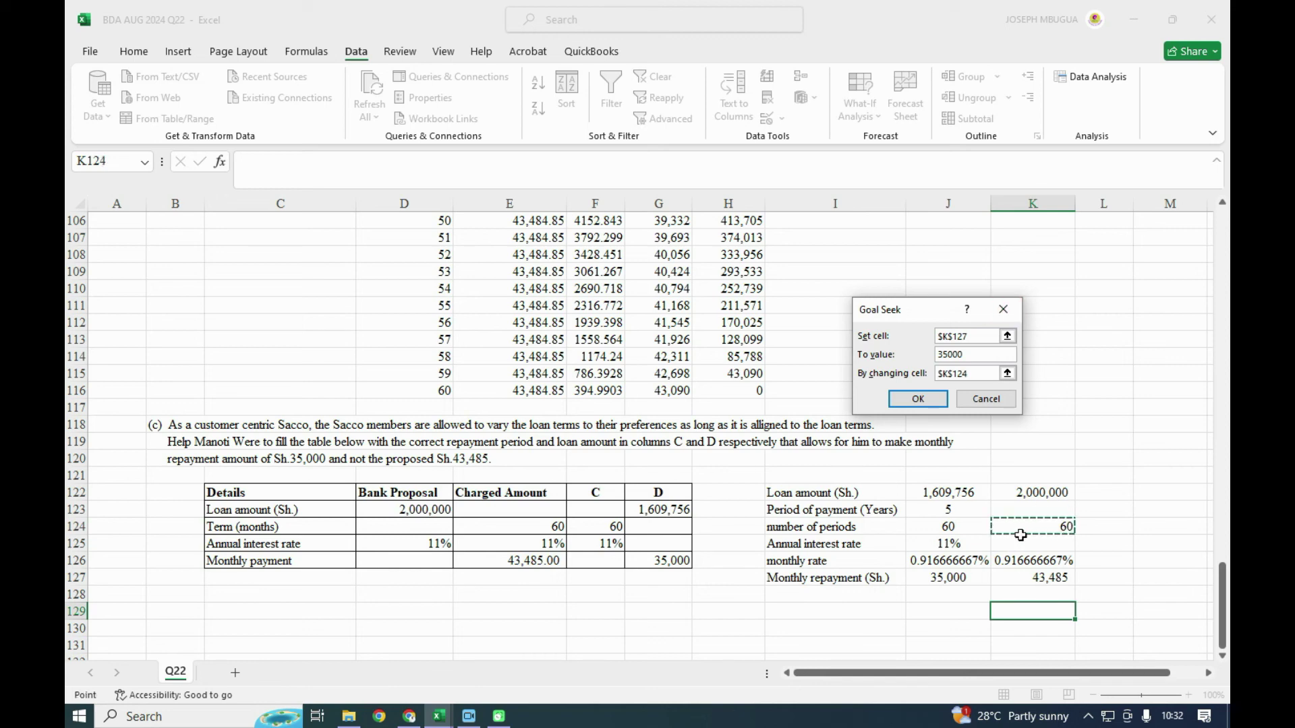
{"action": "left_click", "coordinate": [919, 400]}
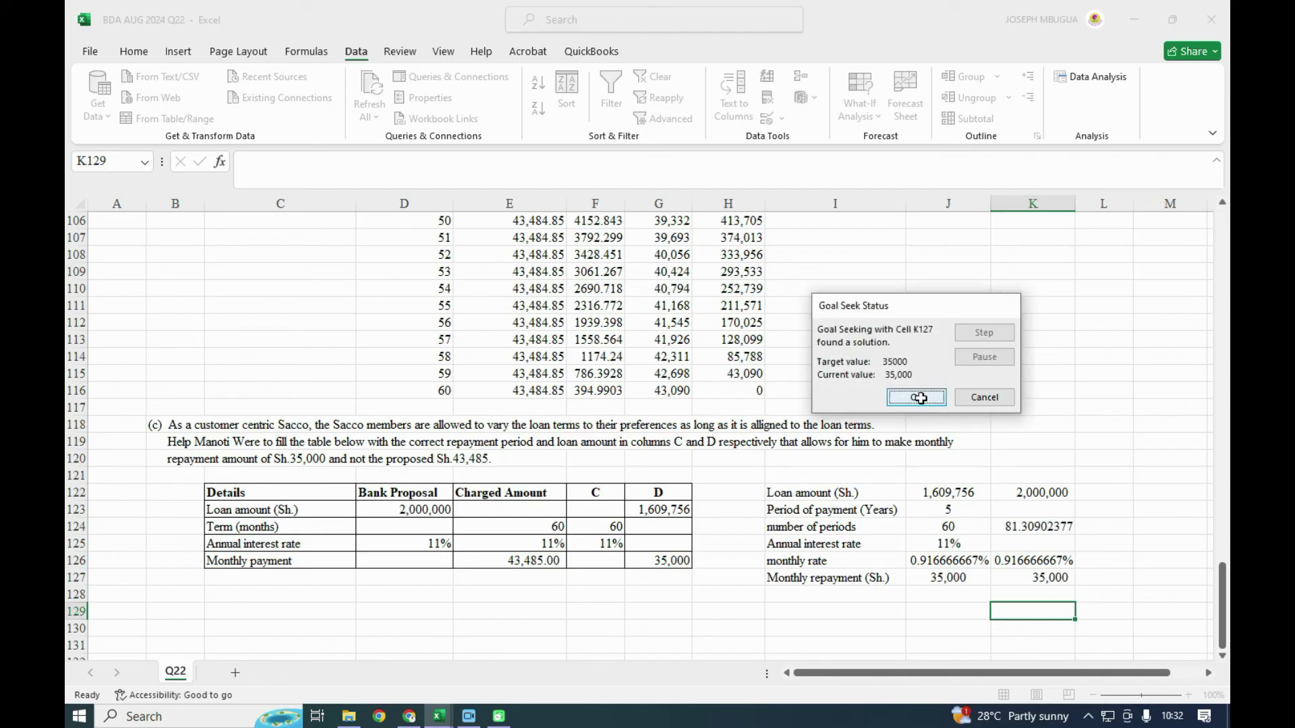
{"action": "left_click", "coordinate": [916, 398]}
Step: Reduce the decimals shown in K124's solved period count (81.309…)
{"action": "left_click", "coordinate": [1034, 529]}
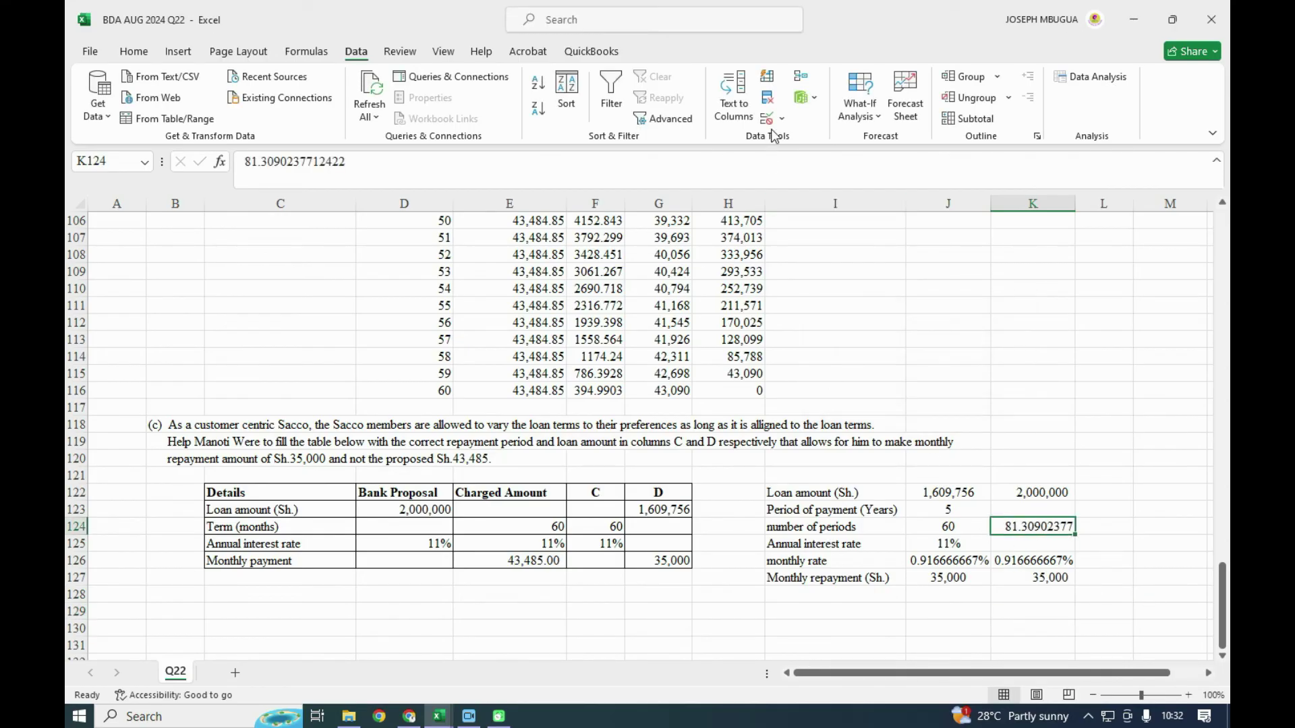
{"action": "left_click", "coordinate": [125, 52]}
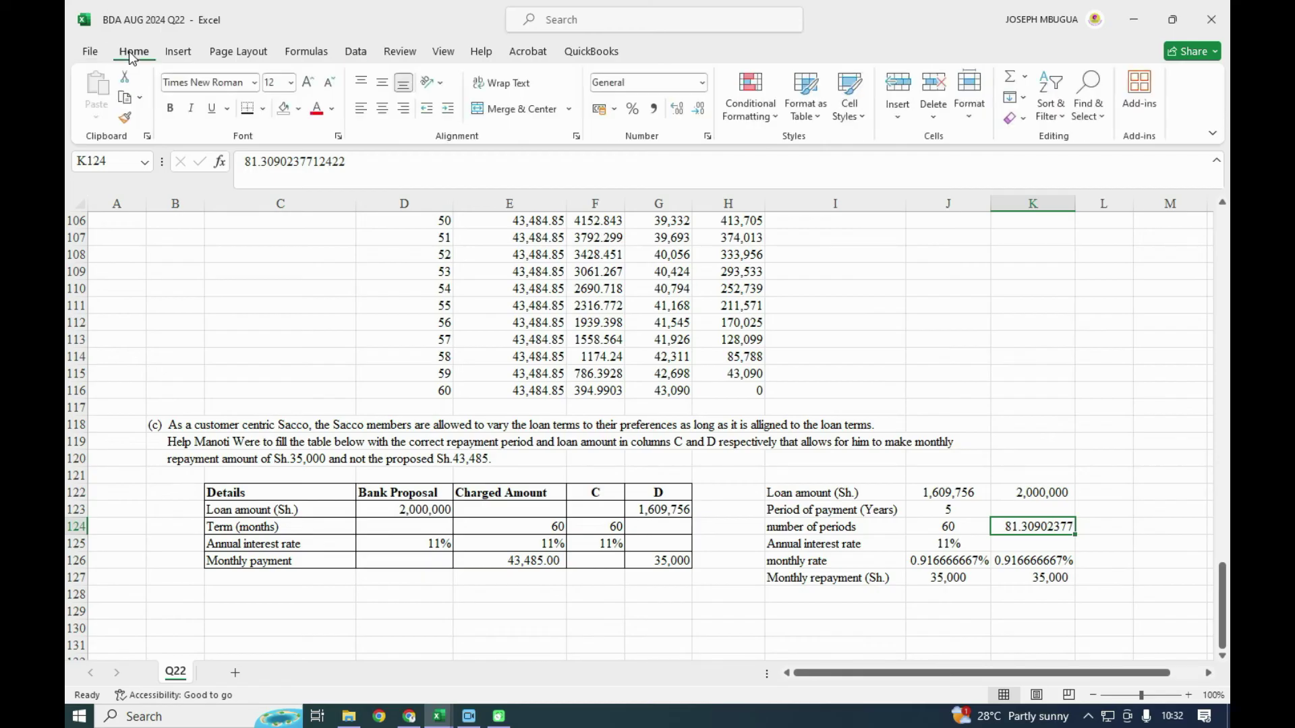
{"action": "left_click", "coordinate": [703, 110]}
{"action": "left_click", "coordinate": [703, 109]}
{"action": "left_click", "coordinate": [703, 109]}
Step: Trim K124's remaining decimals so the period count reads 81
{"action": "left_click", "coordinate": [703, 109]}
{"action": "left_click", "coordinate": [703, 110]}
{"action": "left_click", "coordinate": [703, 109]}
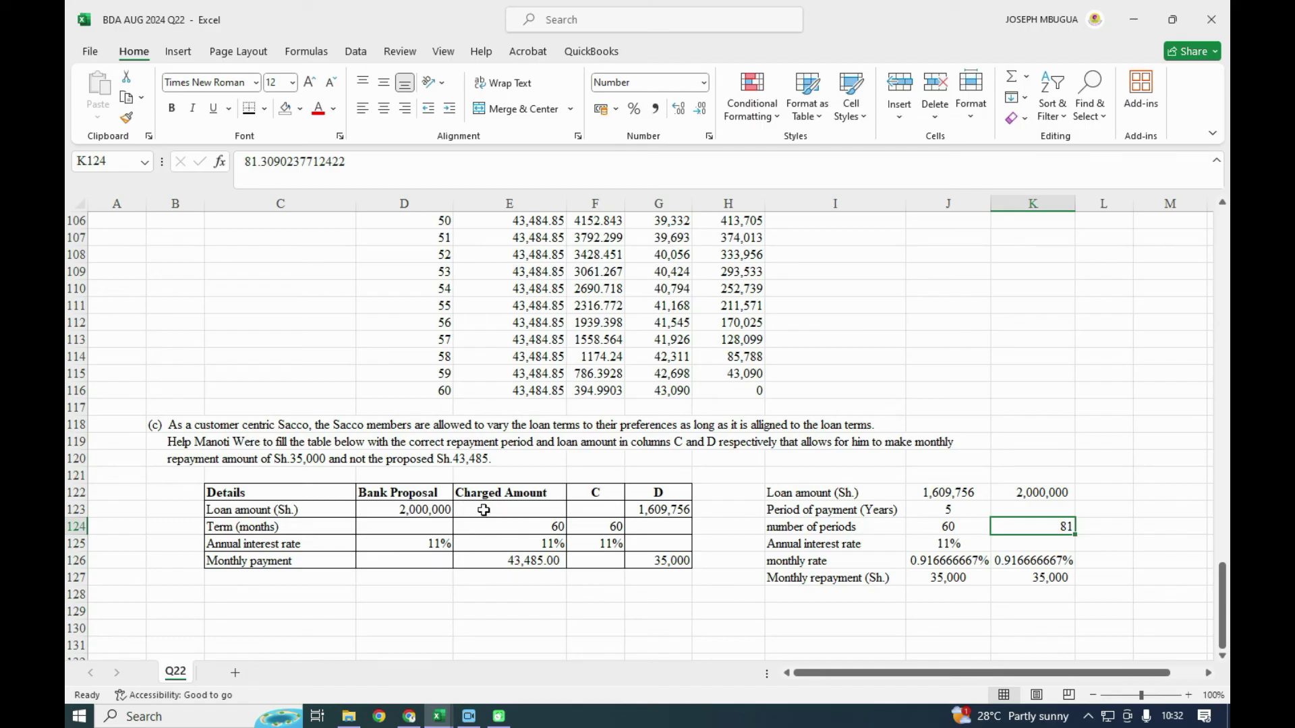
{"action": "left_click", "coordinate": [605, 528]}
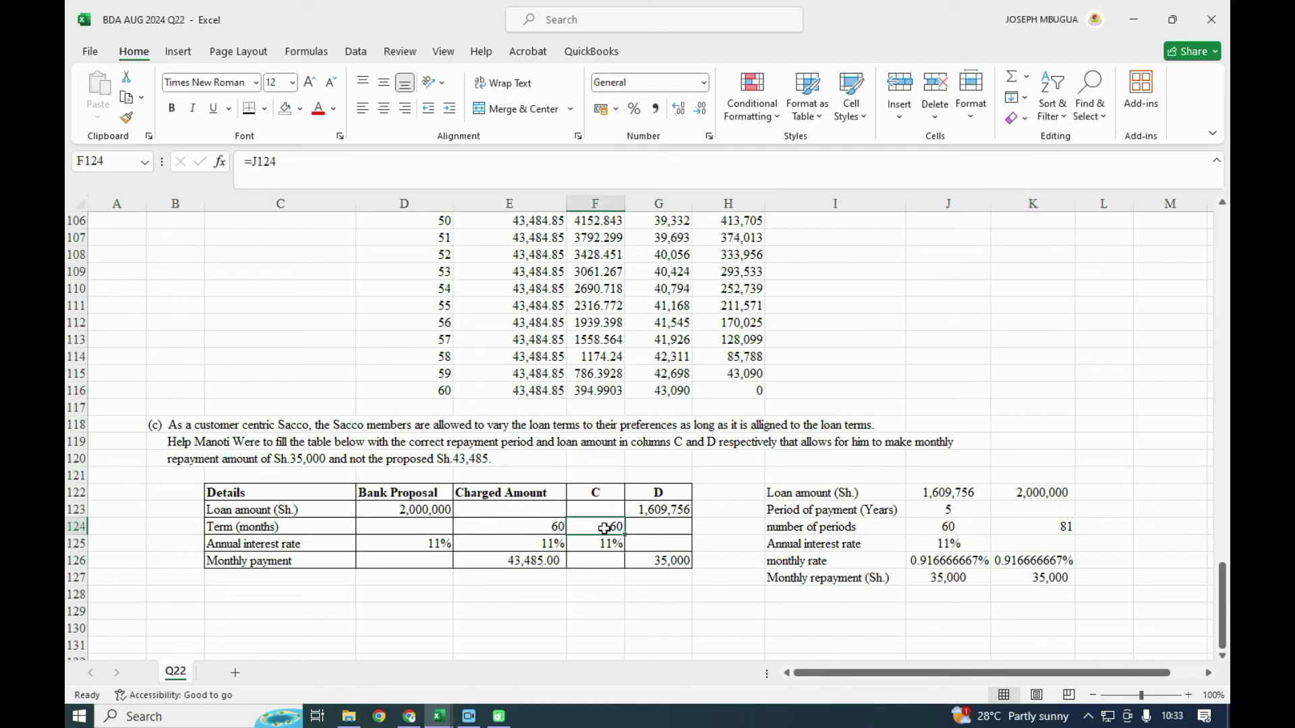
Step: Link column C's term F124 to K124 (81 months) and payment F126 to K127 (35,000)
{"action": "type", "text": "="}
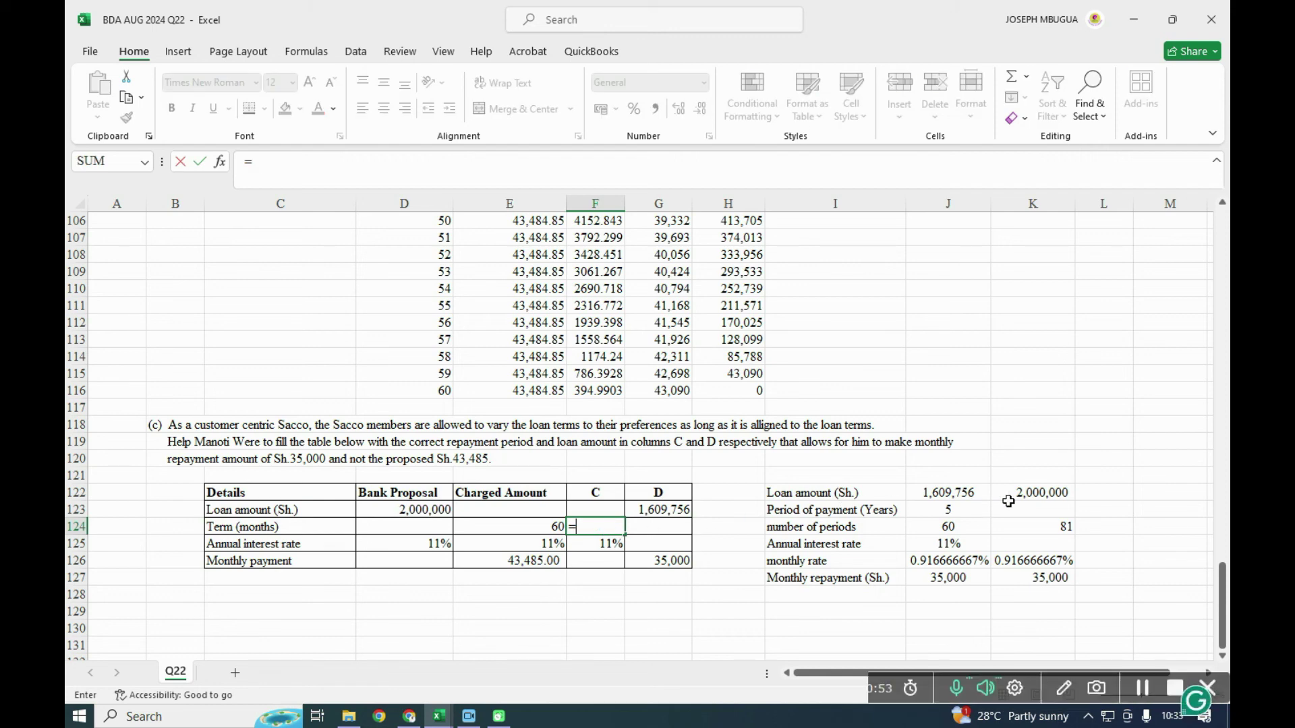
{"action": "left_click", "coordinate": [1057, 532]}
{"action": "key", "text": "Return"}
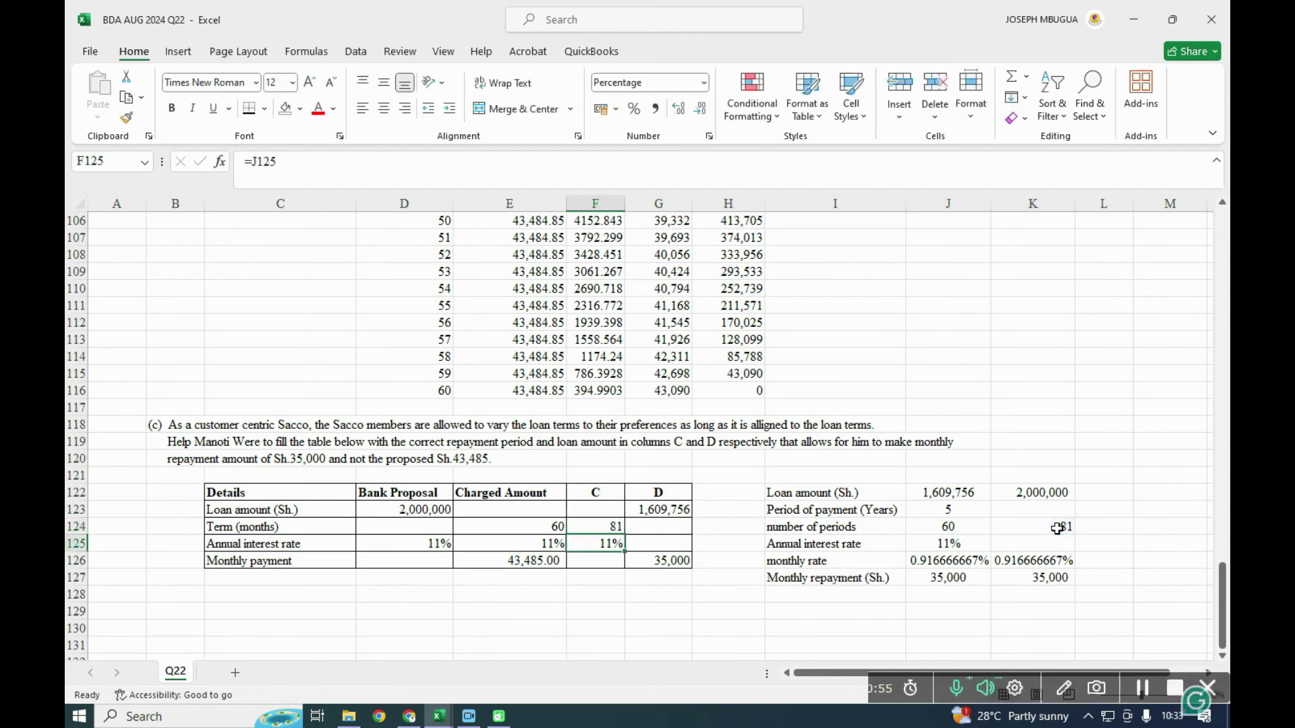
{"action": "left_click", "coordinate": [591, 567]}
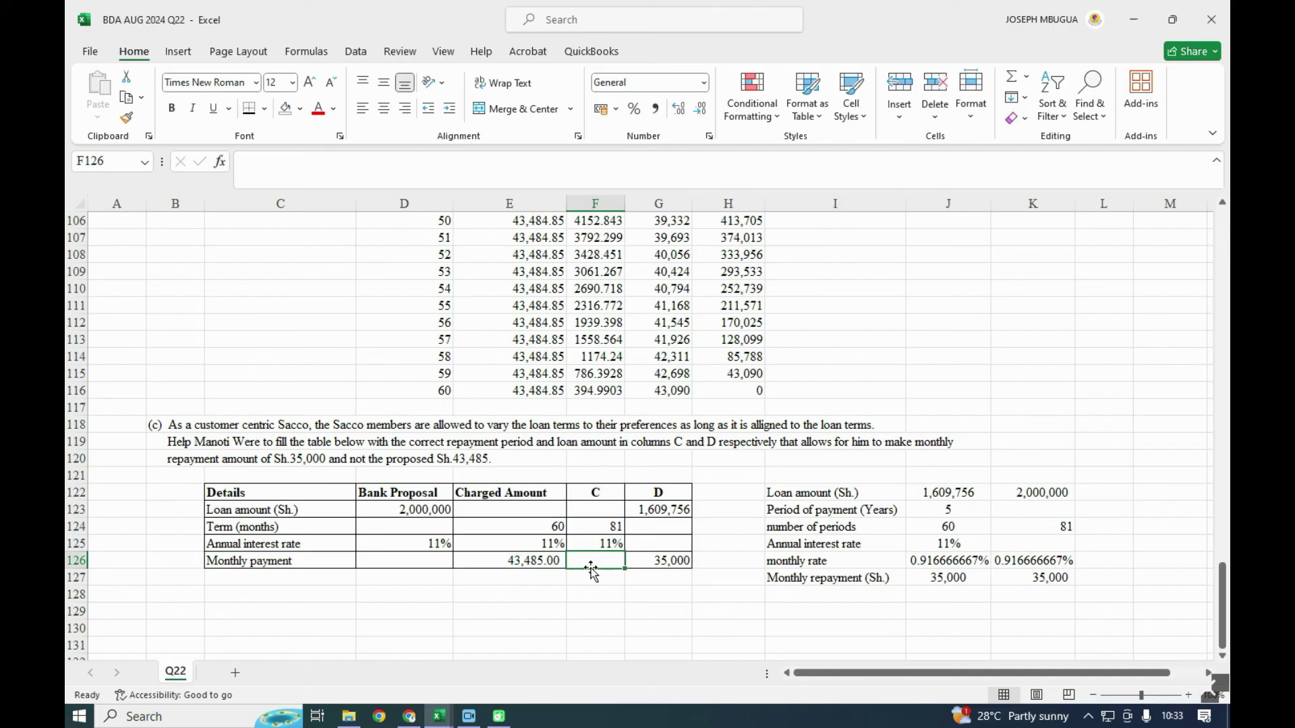
{"action": "type", "text": "="}
{"action": "left_click", "coordinate": [1057, 581]}
{"action": "key", "text": "Return"}
Step: Link column D's term G124 to J124 (60 months) and rate G125 to J125 (11%)
{"action": "left_click", "coordinate": [677, 528]}
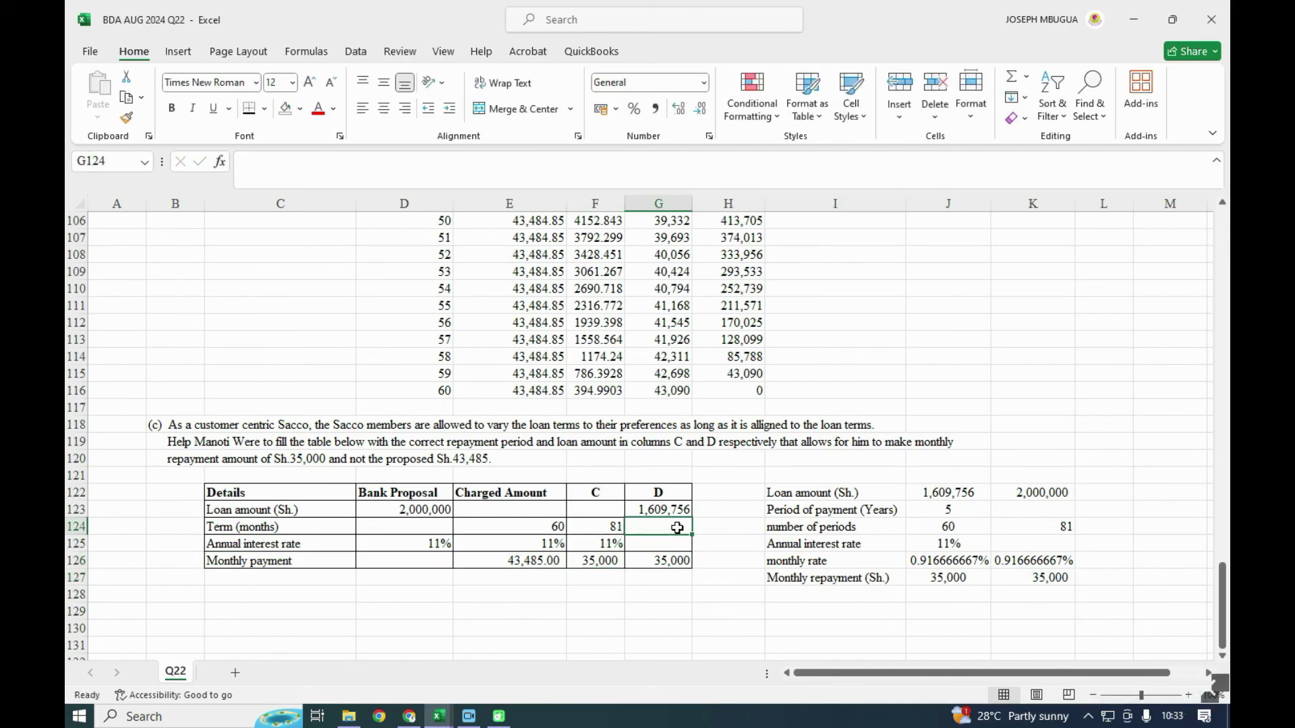
{"action": "type", "text": "="}
{"action": "left_click", "coordinate": [963, 524]}
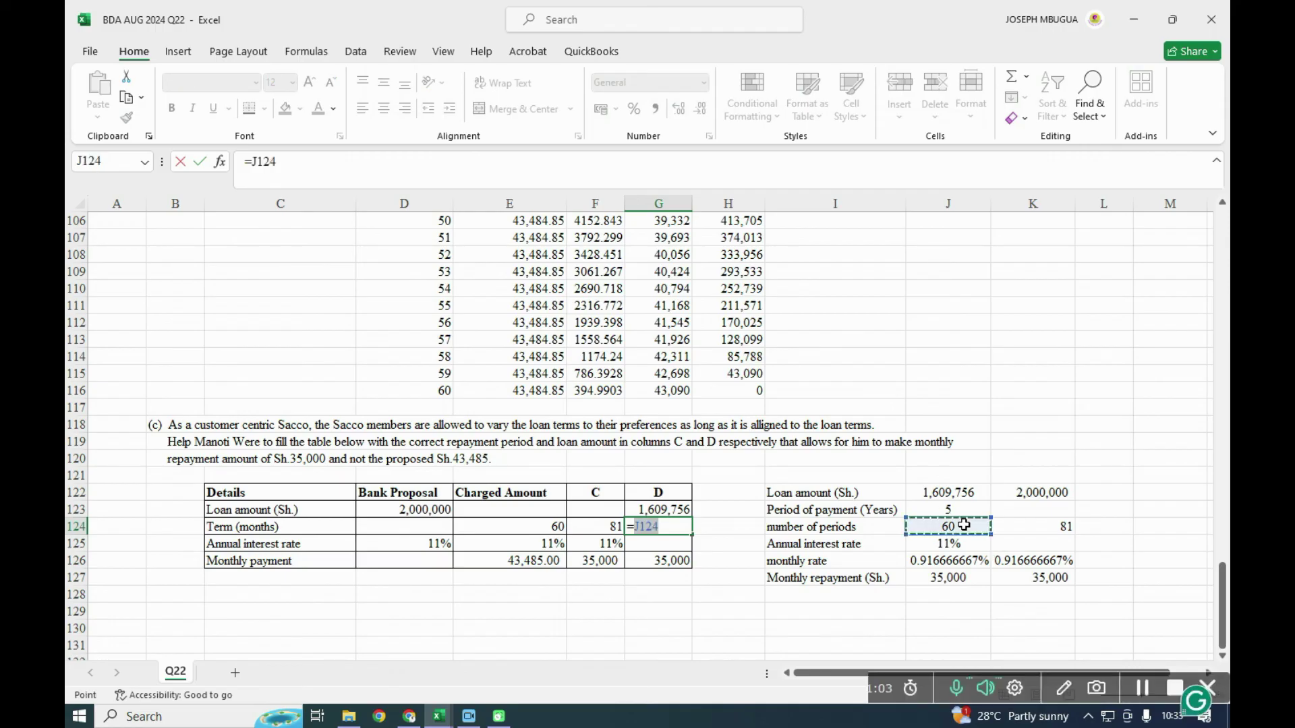
{"action": "key", "text": "Return"}
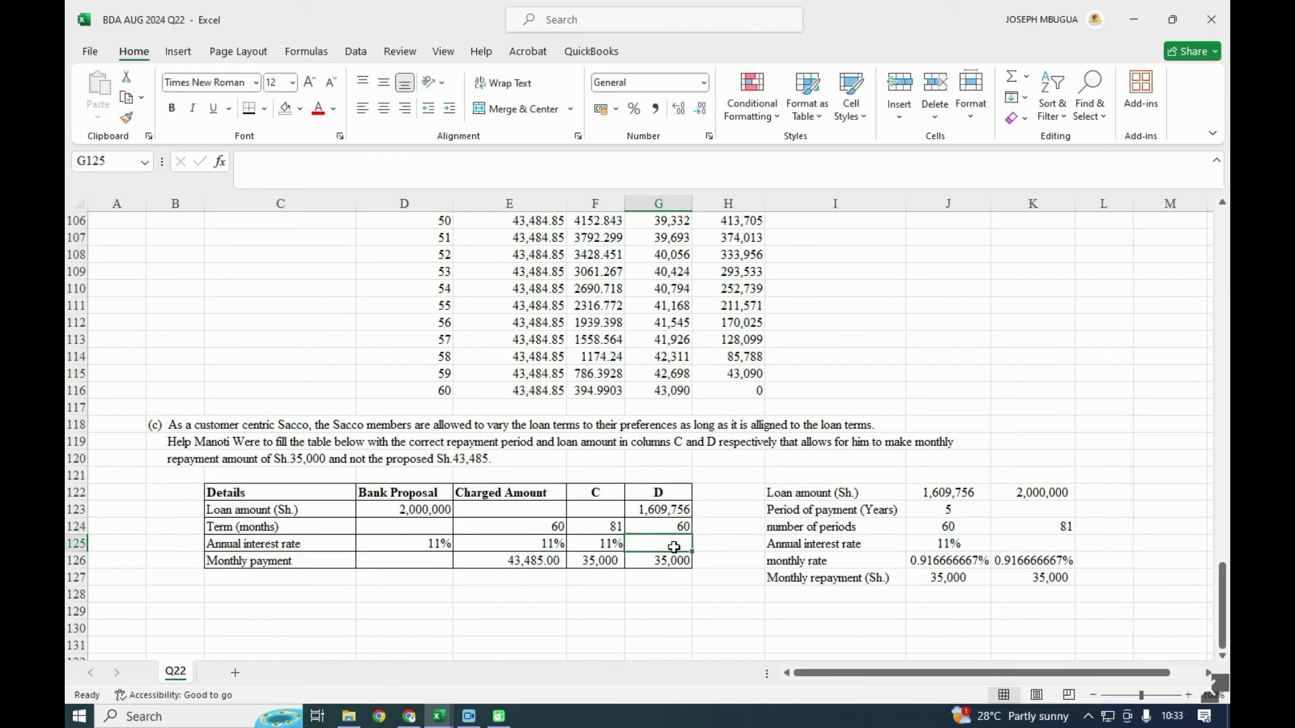
{"action": "type", "text": "="}
{"action": "left_click", "coordinate": [932, 545]}
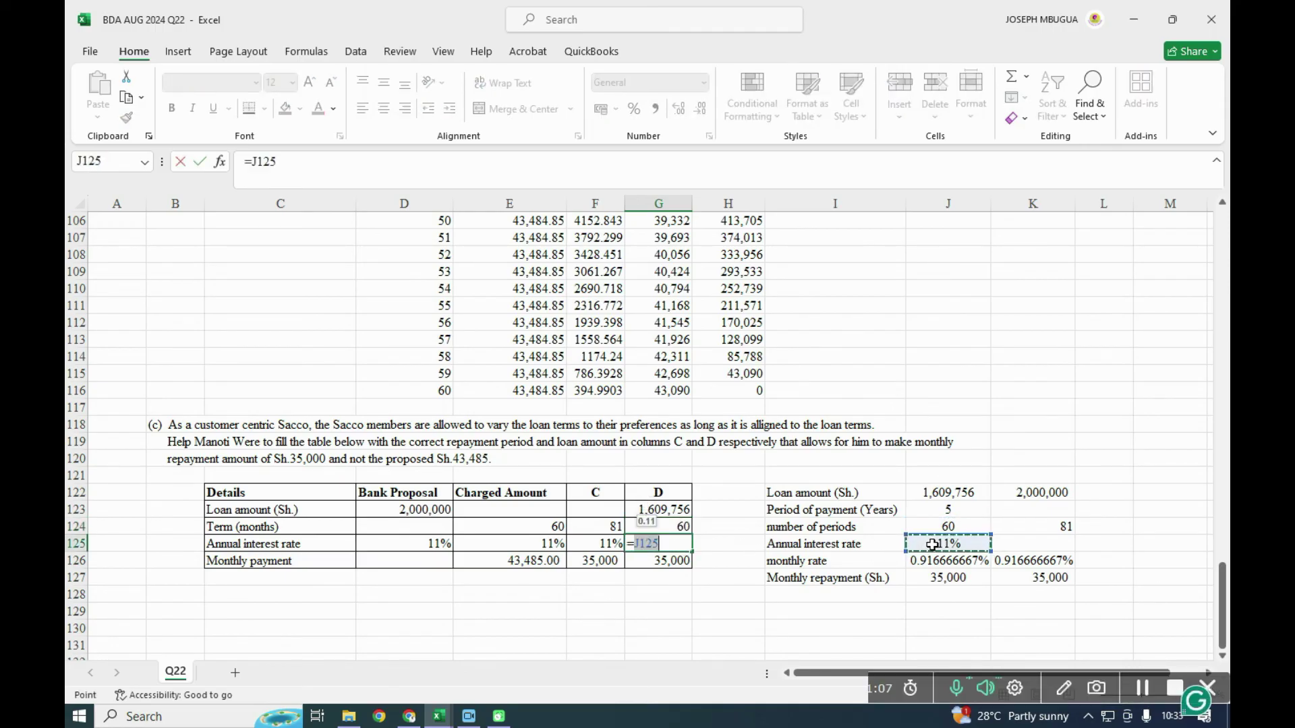
{"action": "key", "text": "Return"}
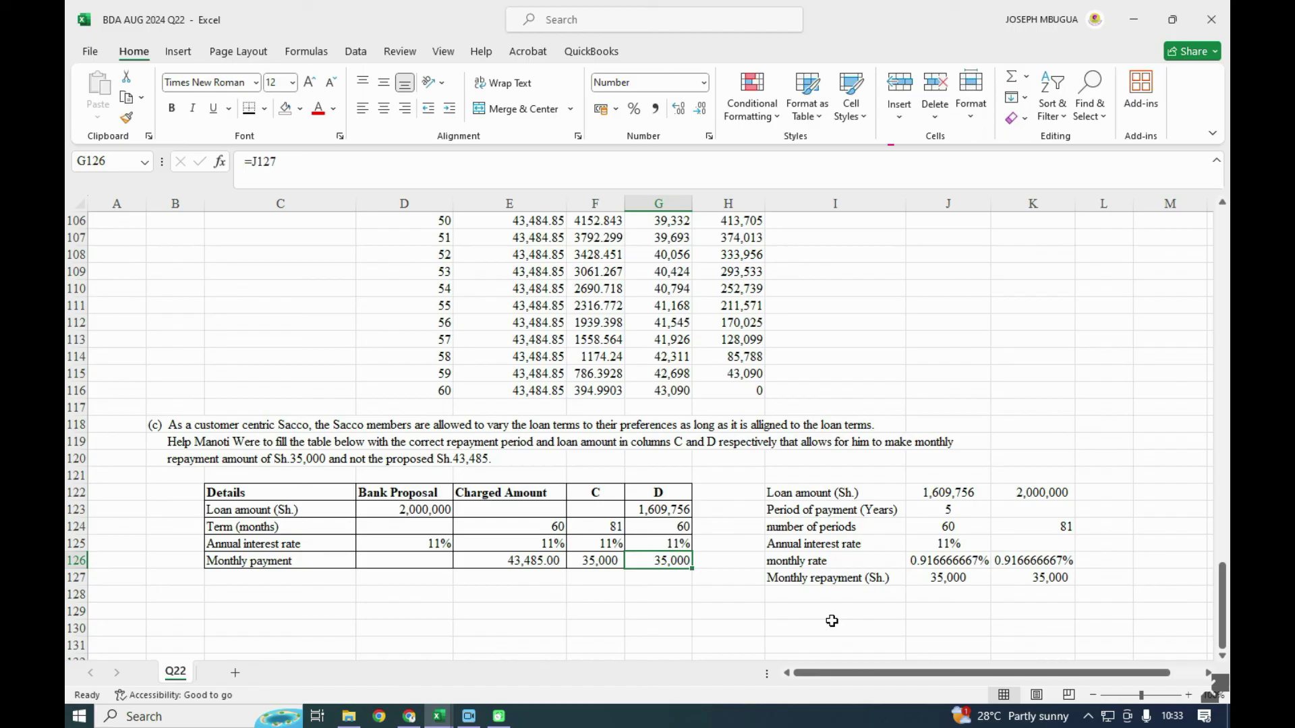
{"action": "left_click", "coordinate": [810, 625]}
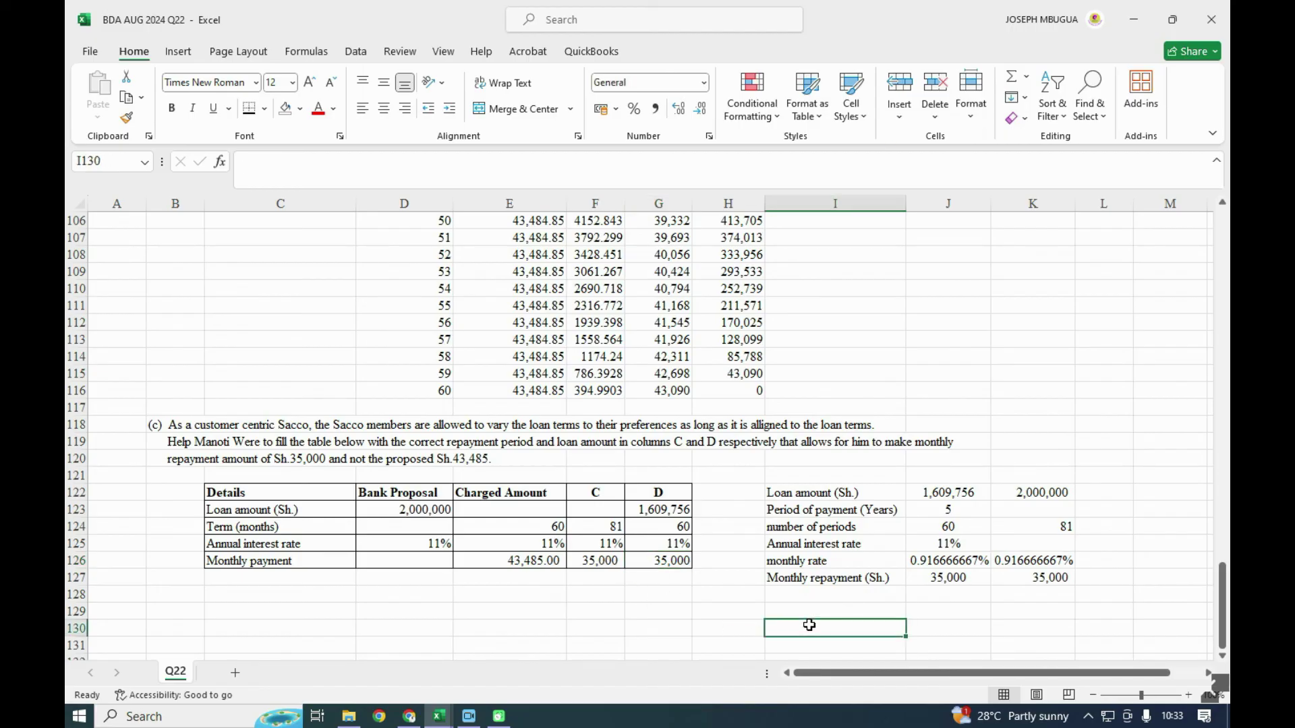
Step: Compute column C's total repayment in I130 as =F126*F124, giving 2,845,815.84
{"action": "left_click", "coordinate": [596, 594]}
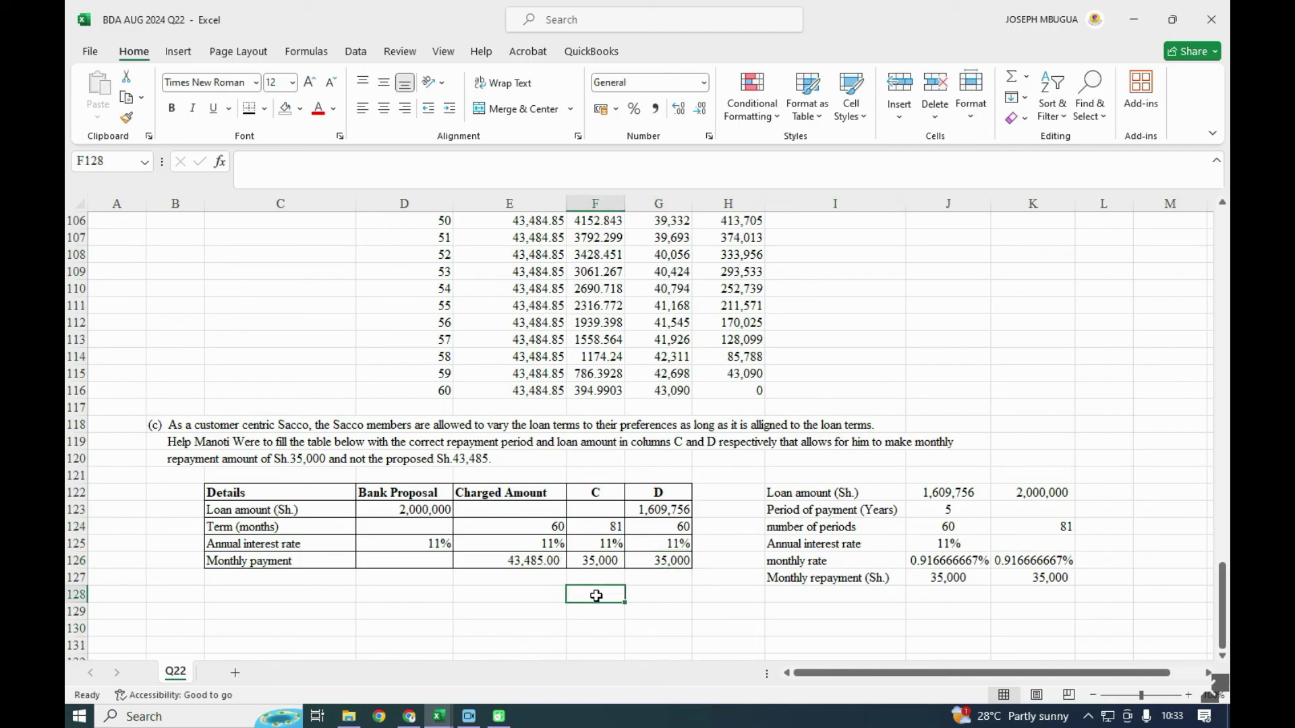
{"action": "left_click", "coordinate": [815, 628]}
{"action": "type", "text": "="}
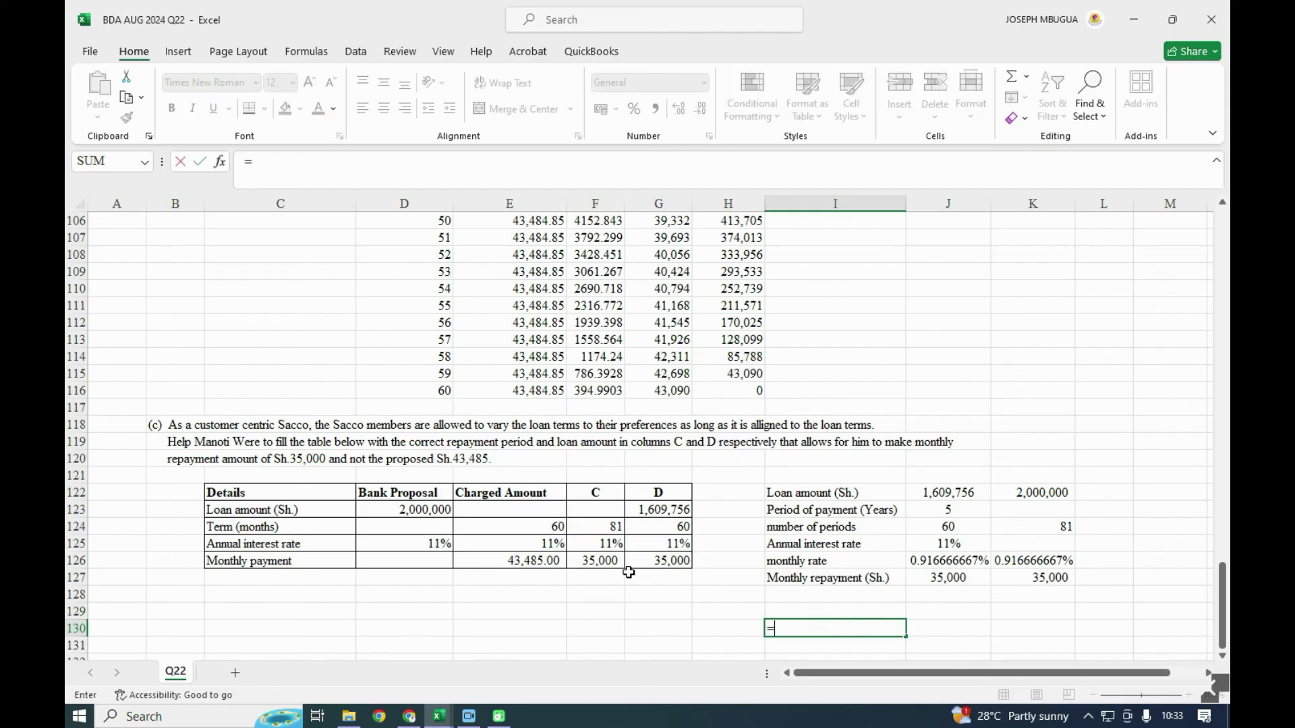
{"action": "left_click", "coordinate": [609, 562]}
{"action": "type", "text": "*"}
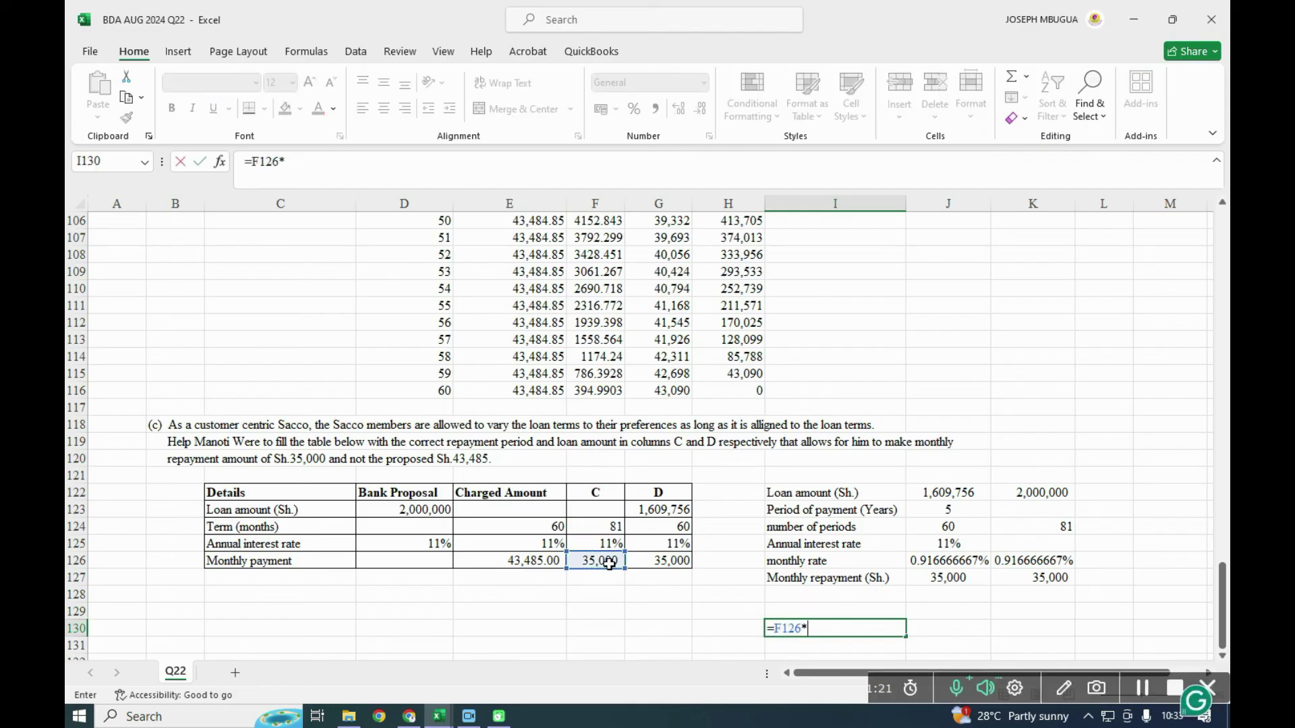
{"action": "left_click", "coordinate": [599, 525]}
{"action": "key", "text": "Return"}
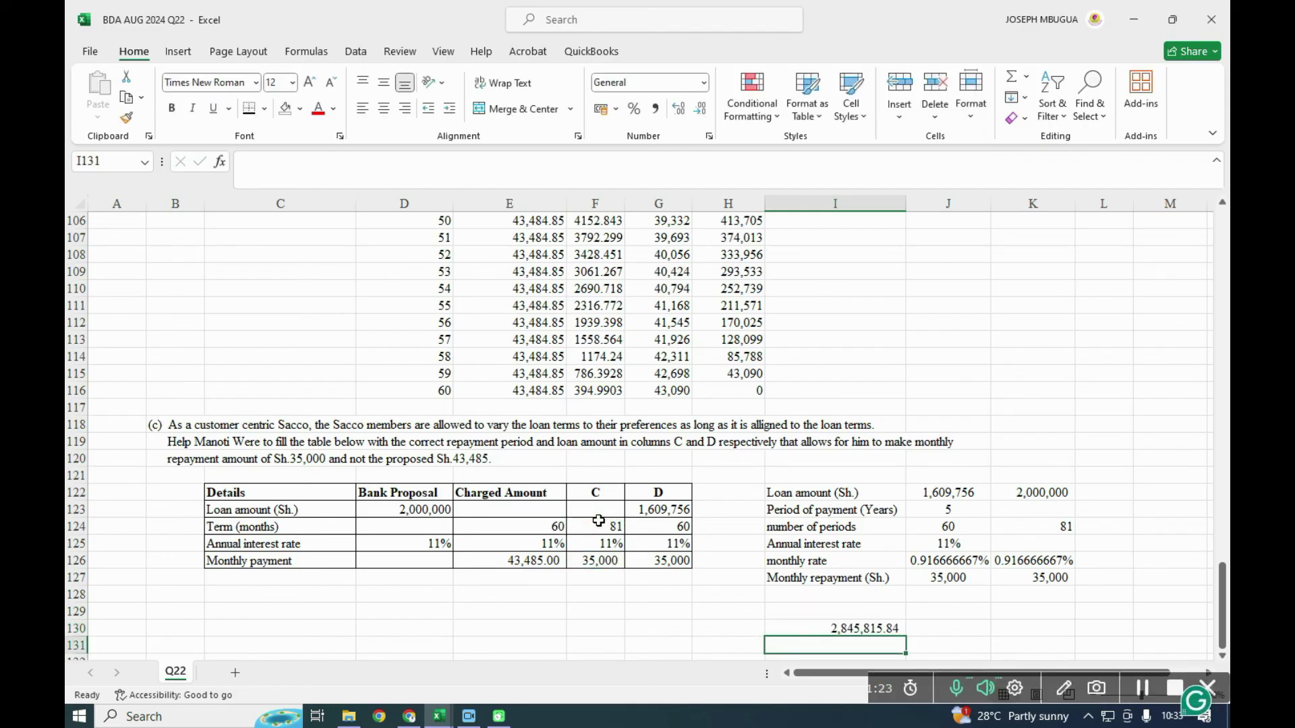
Step: Compute column D's total repayment in J130 as =G126*G124, giving 2100000
{"action": "left_click", "coordinate": [936, 629]}
{"action": "type", "text": "="}
{"action": "left_click", "coordinate": [670, 559]}
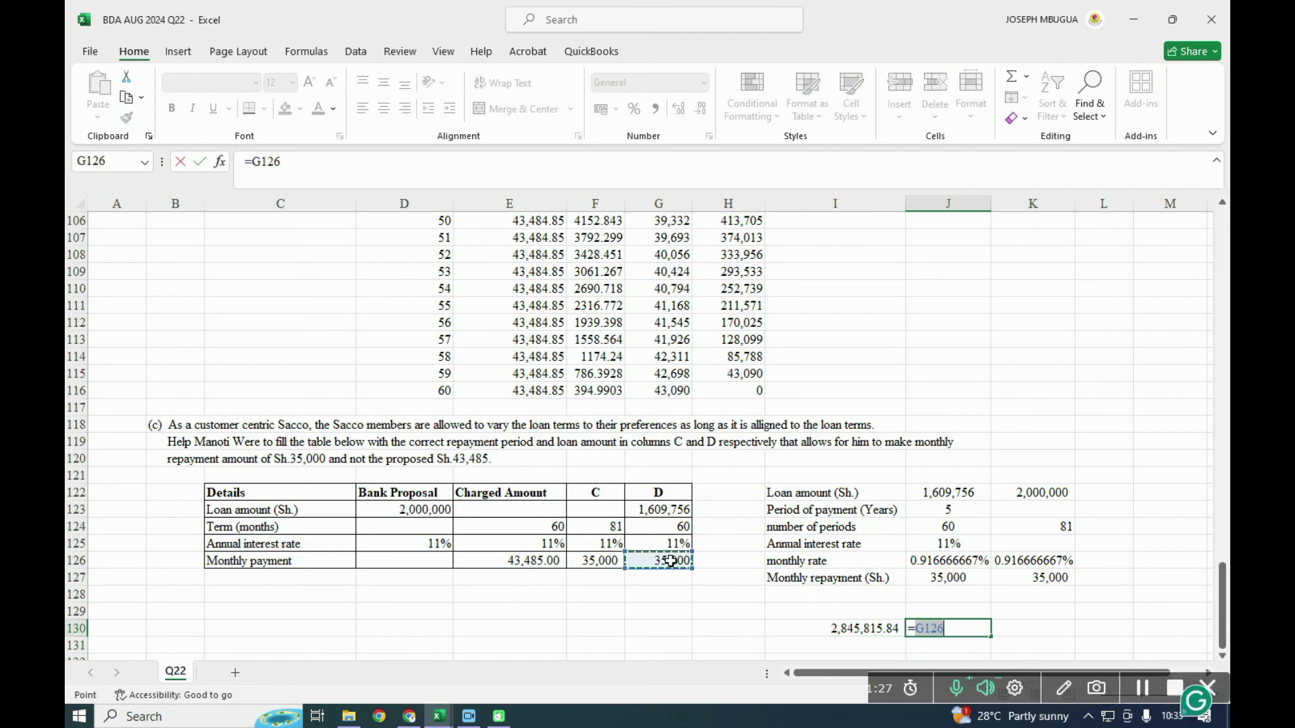
{"action": "type", "text": "*"}
{"action": "left_click", "coordinate": [678, 526]}
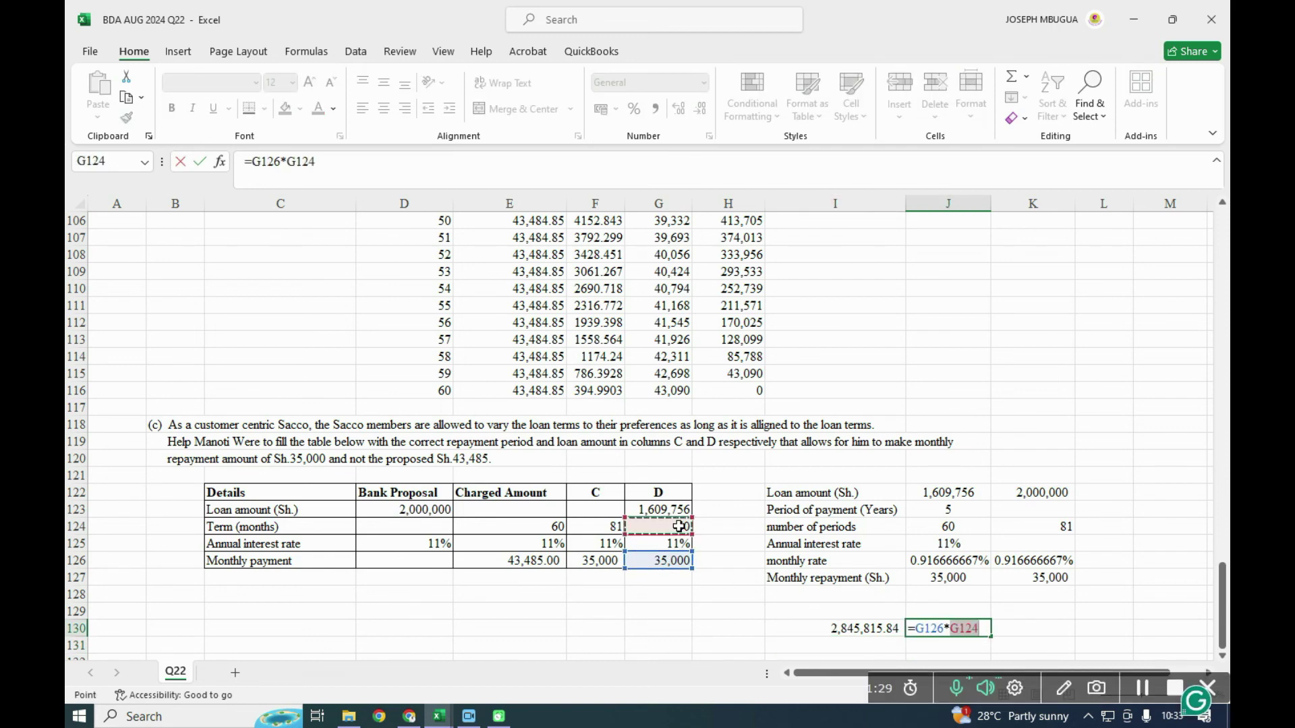
{"action": "key", "text": "Return"}
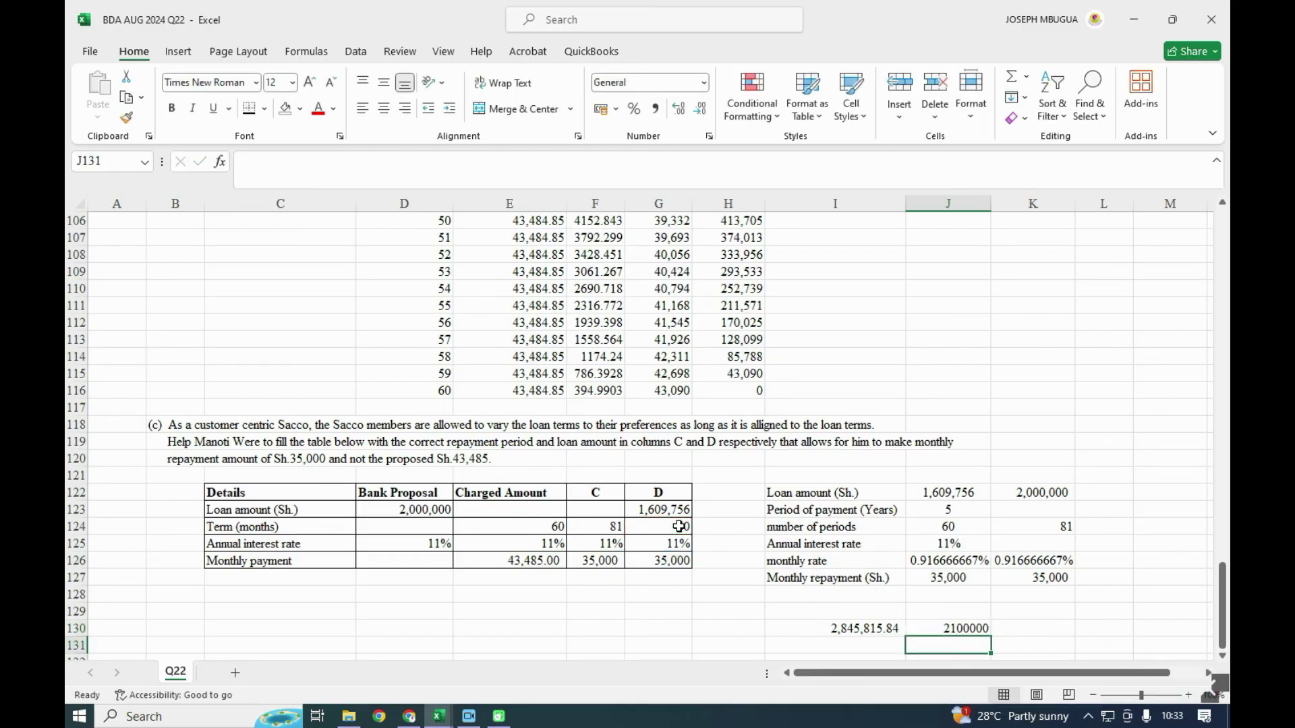
{"action": "left_click", "coordinate": [598, 509]}
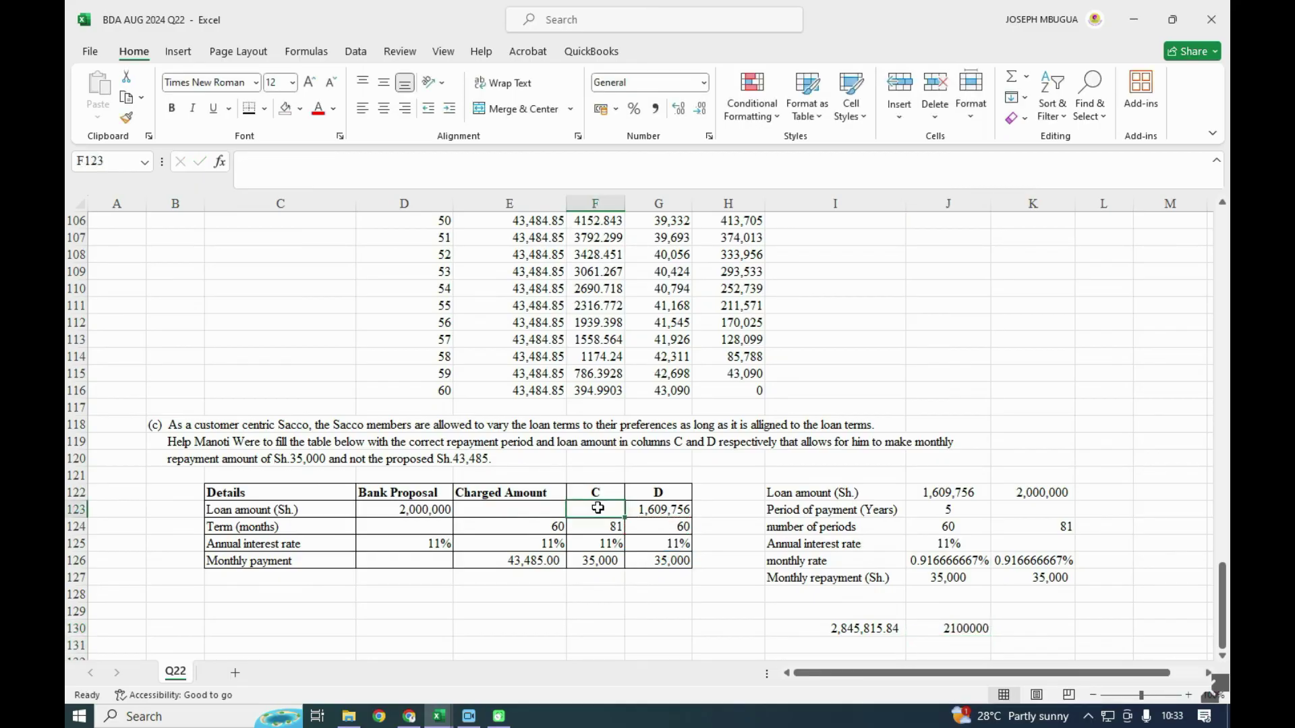
Step: Set F123 to =K122 so column C's loan amount shows 2,000,000
{"action": "type", "text": "="}
{"action": "left_click", "coordinate": [1037, 496]}
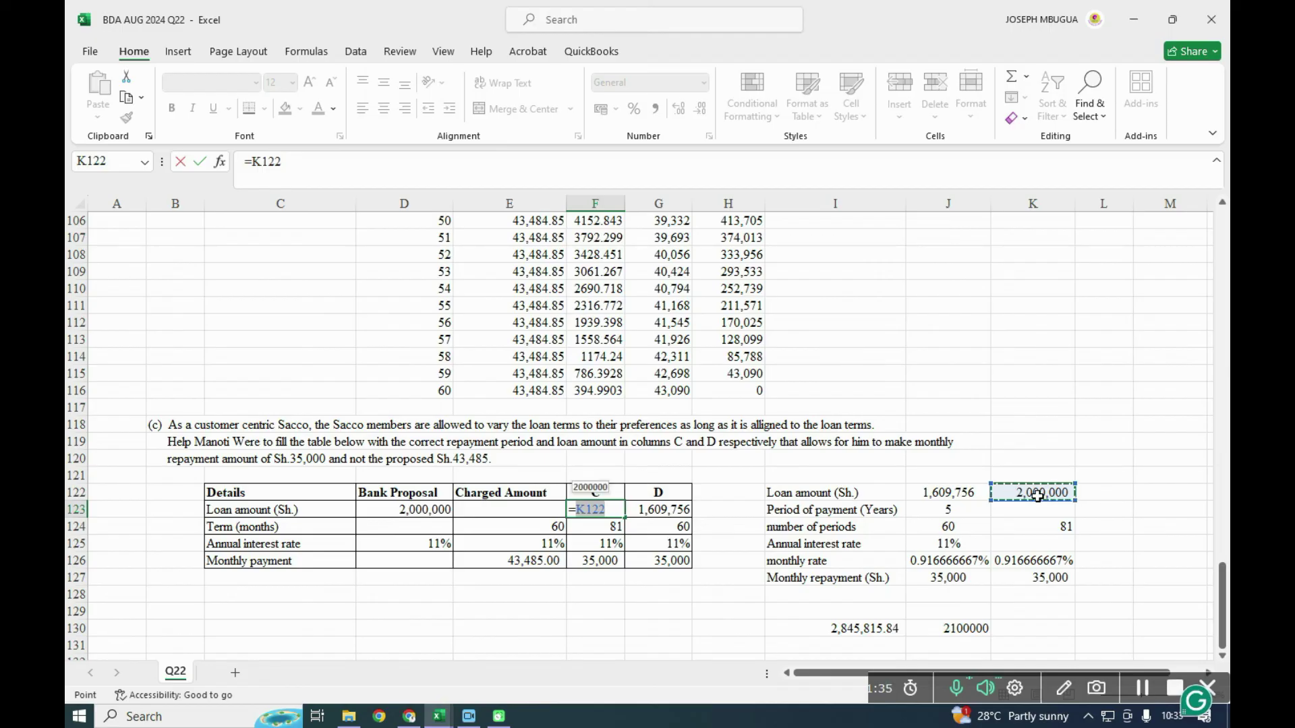
{"action": "key", "text": "Return"}
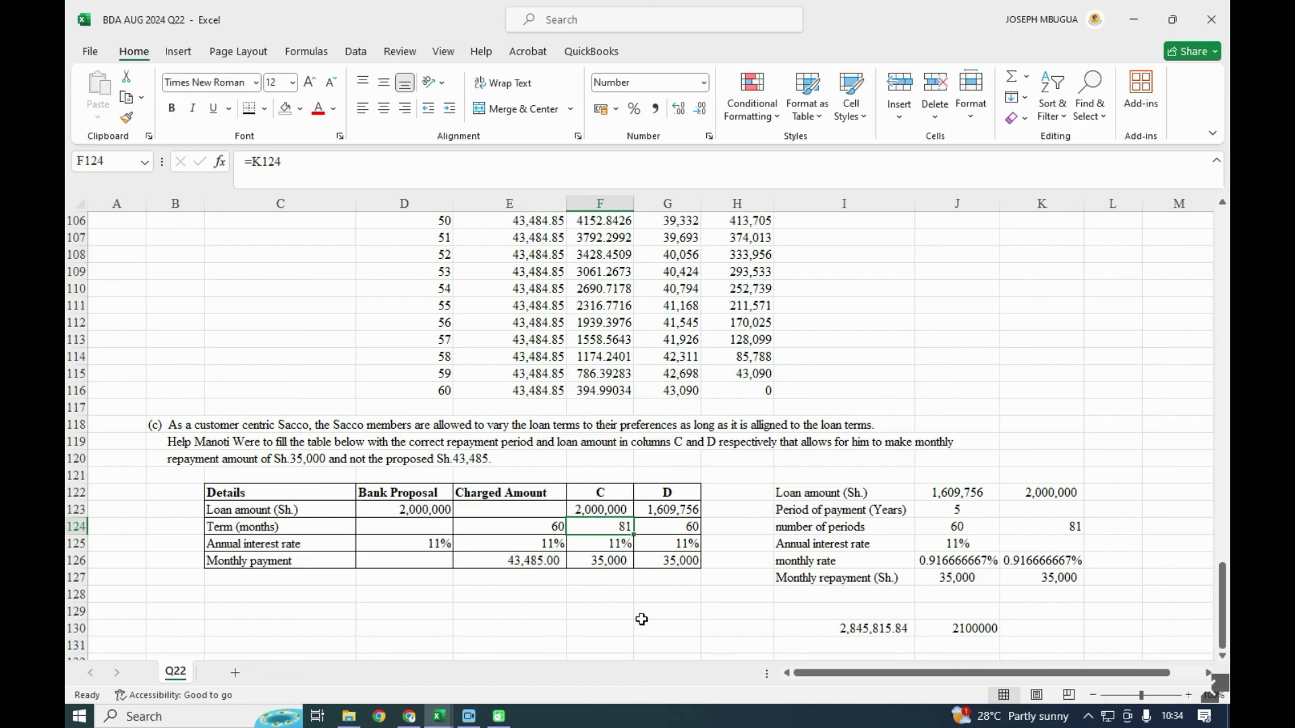
{"action": "left_click", "coordinate": [643, 616]}
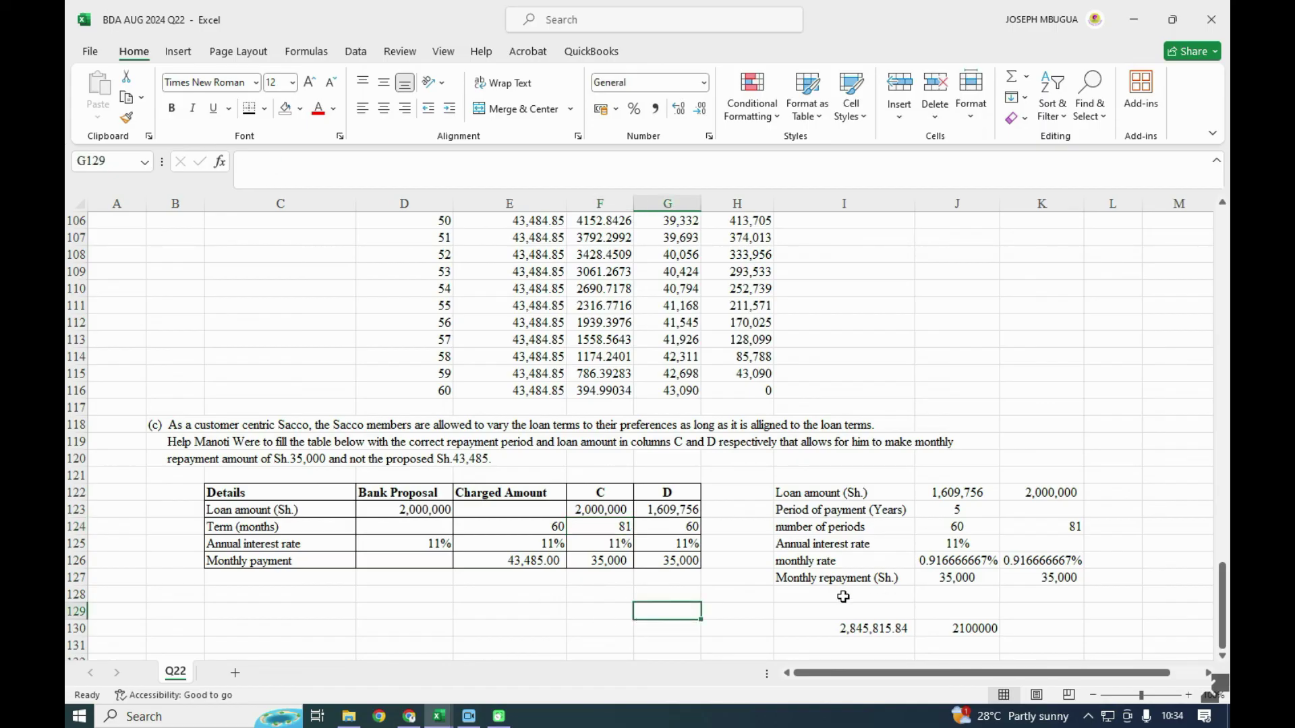